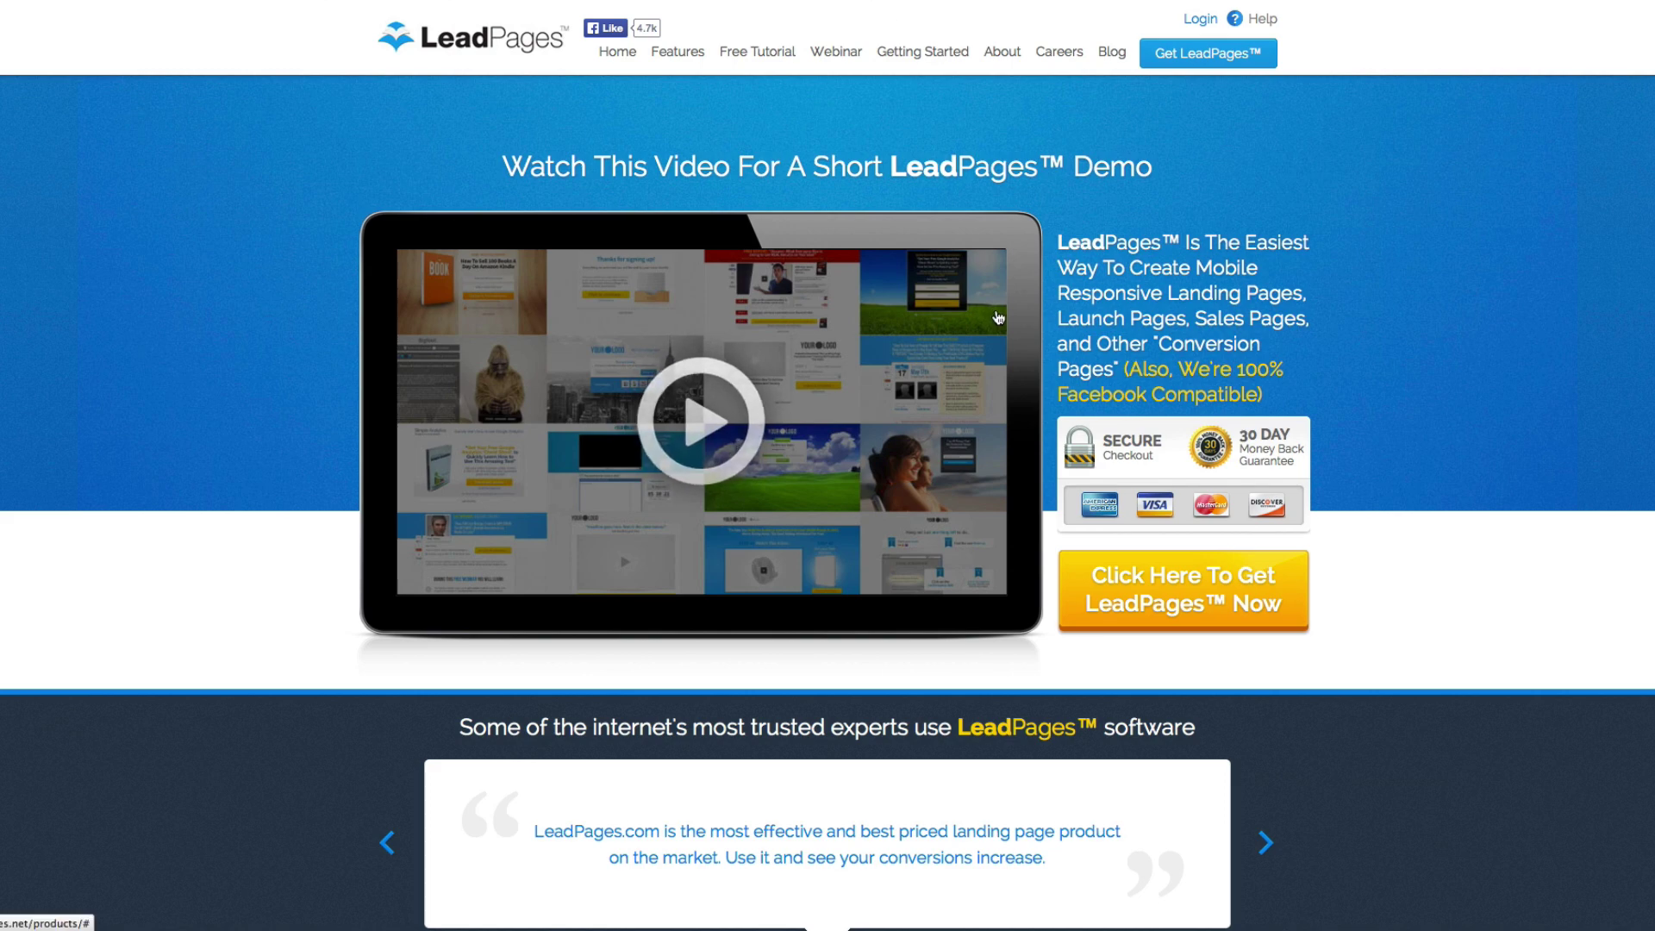
Step: Browse the template gallery and sort the templates by conversion rate
{"action": "scroll", "coordinate": [1025, 374], "scroll_direction": "down", "scroll_amount": 5}
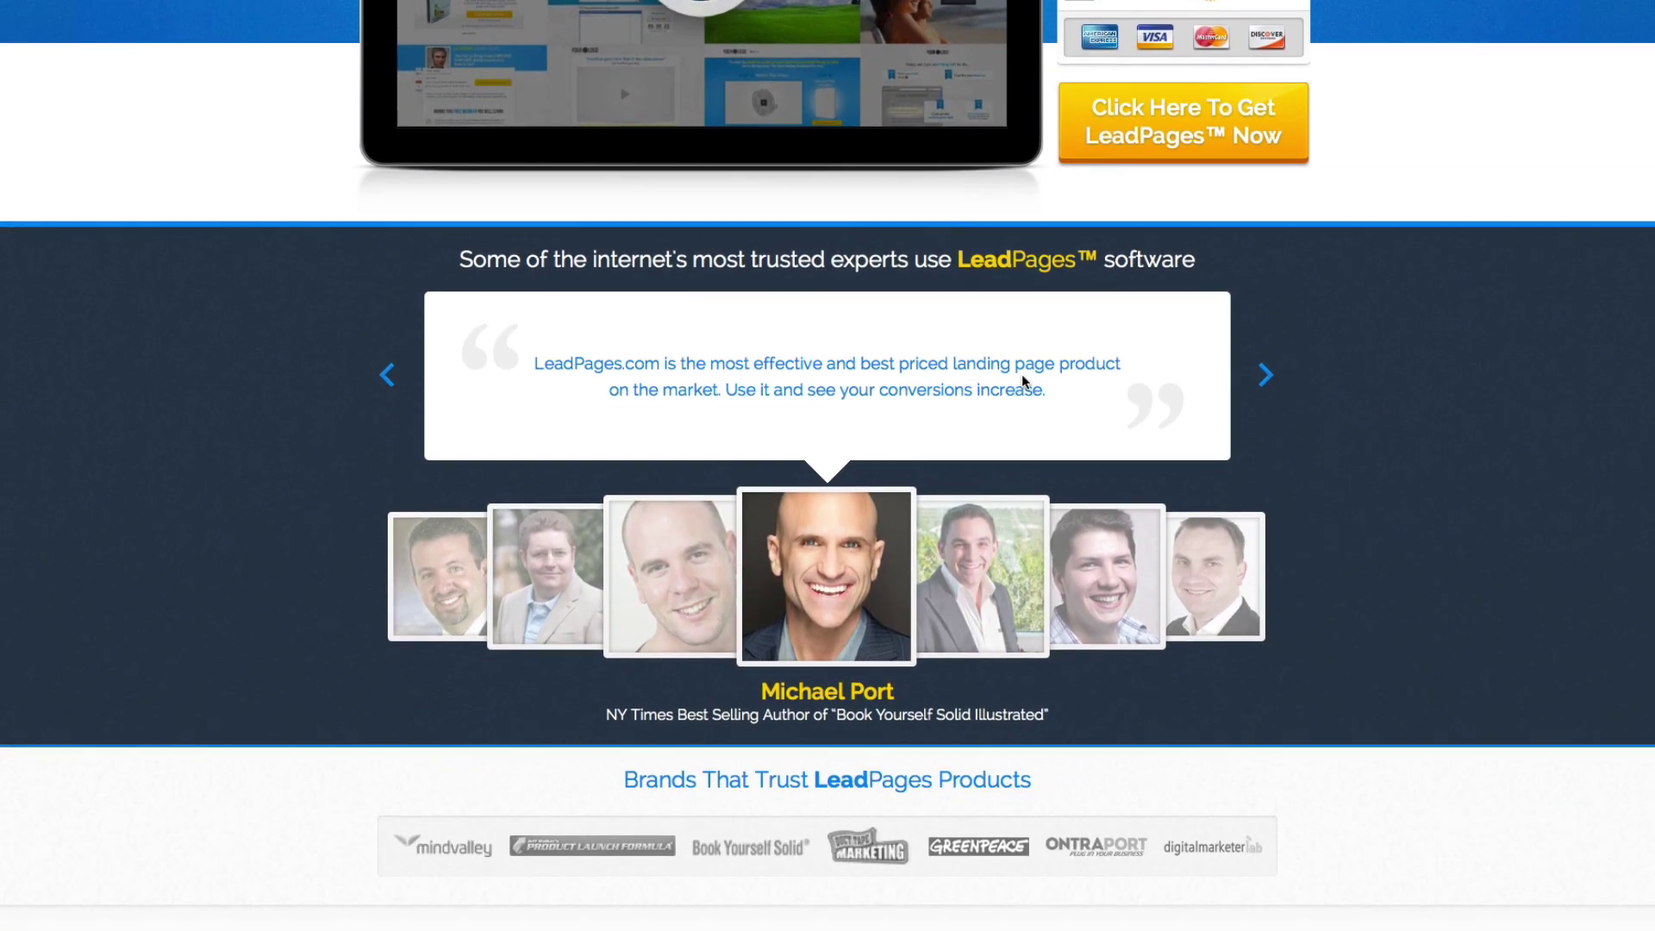
{"action": "scroll", "coordinate": [1024, 376], "scroll_direction": "down", "scroll_amount": 4}
{"action": "scroll", "coordinate": [1023, 380], "scroll_direction": "down", "scroll_amount": 3}
{"action": "scroll", "coordinate": [1023, 380], "scroll_direction": "down", "scroll_amount": 4}
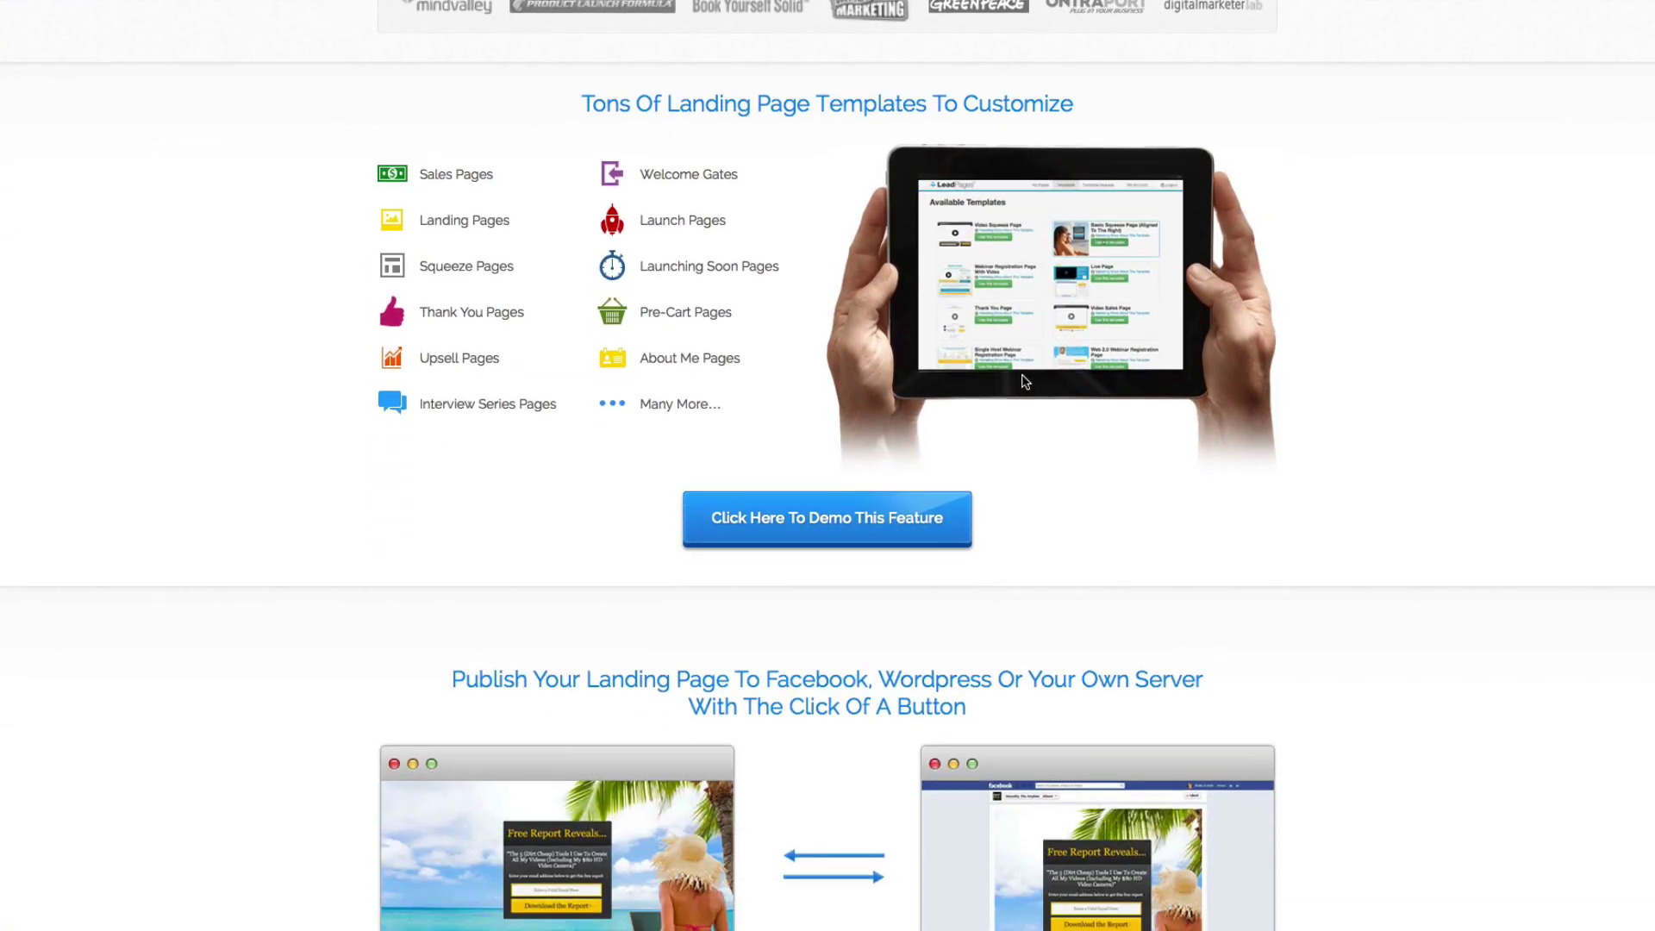
{"action": "scroll", "coordinate": [1021, 380], "scroll_direction": "down", "scroll_amount": 3}
{"action": "scroll", "coordinate": [1021, 380], "scroll_direction": "down", "scroll_amount": 1}
{"action": "scroll", "coordinate": [1021, 380], "scroll_direction": "down", "scroll_amount": 1}
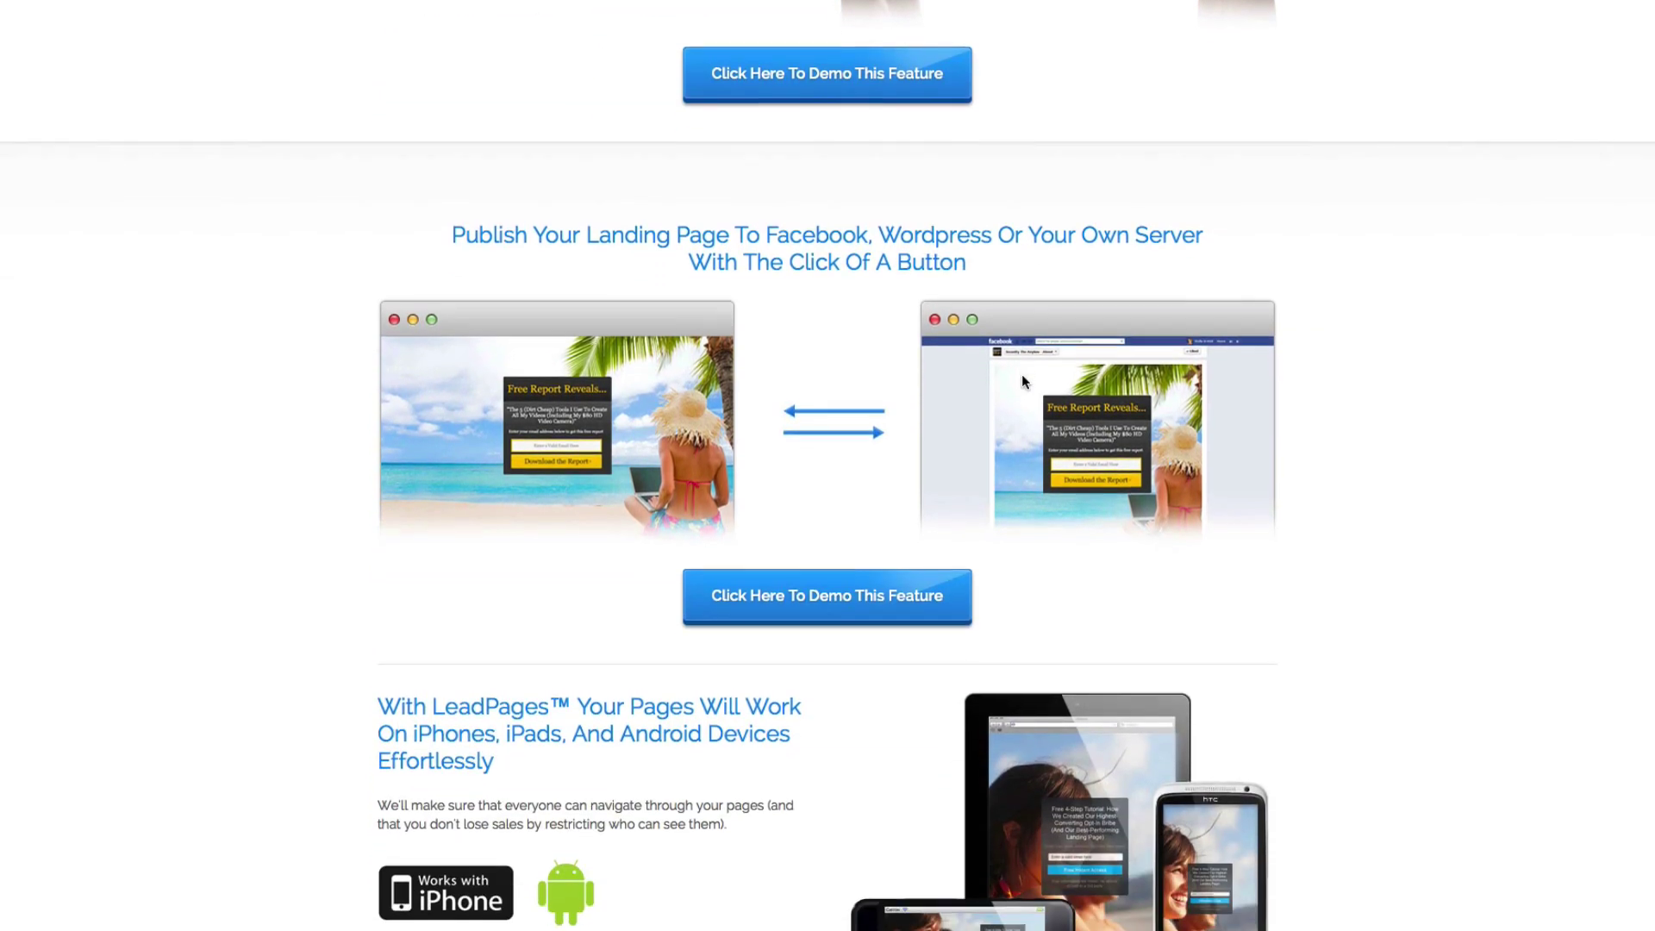
{"action": "scroll", "coordinate": [1022, 380], "scroll_direction": "down", "scroll_amount": 1}
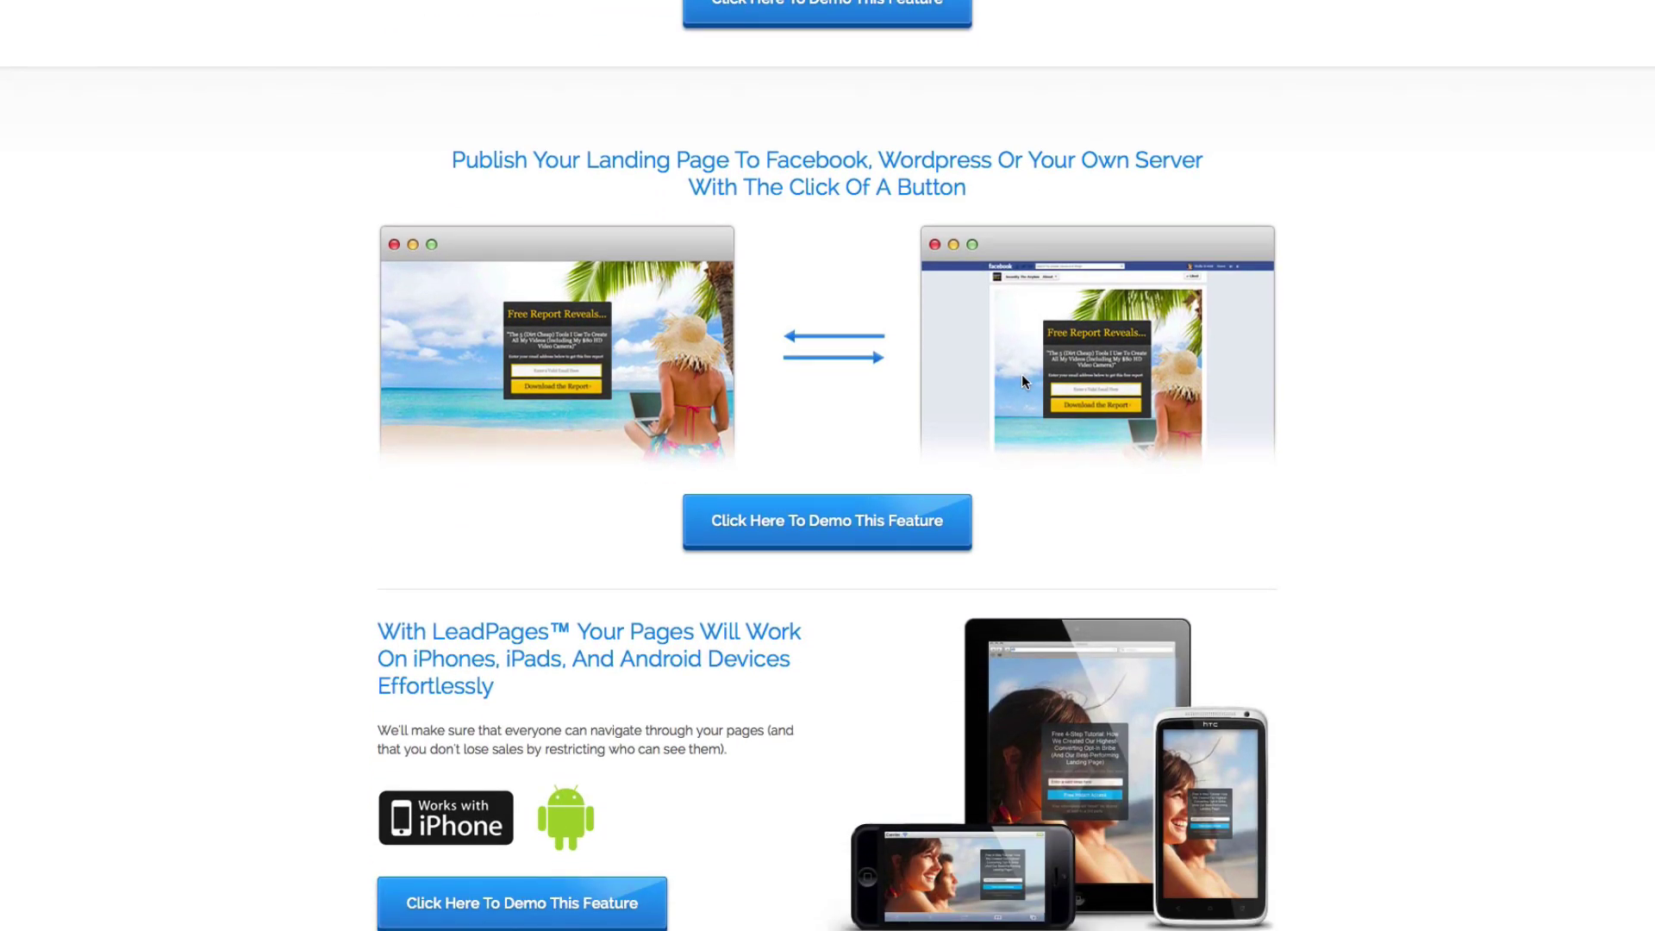
{"action": "scroll", "coordinate": [1019, 381], "scroll_direction": "down", "scroll_amount": 1}
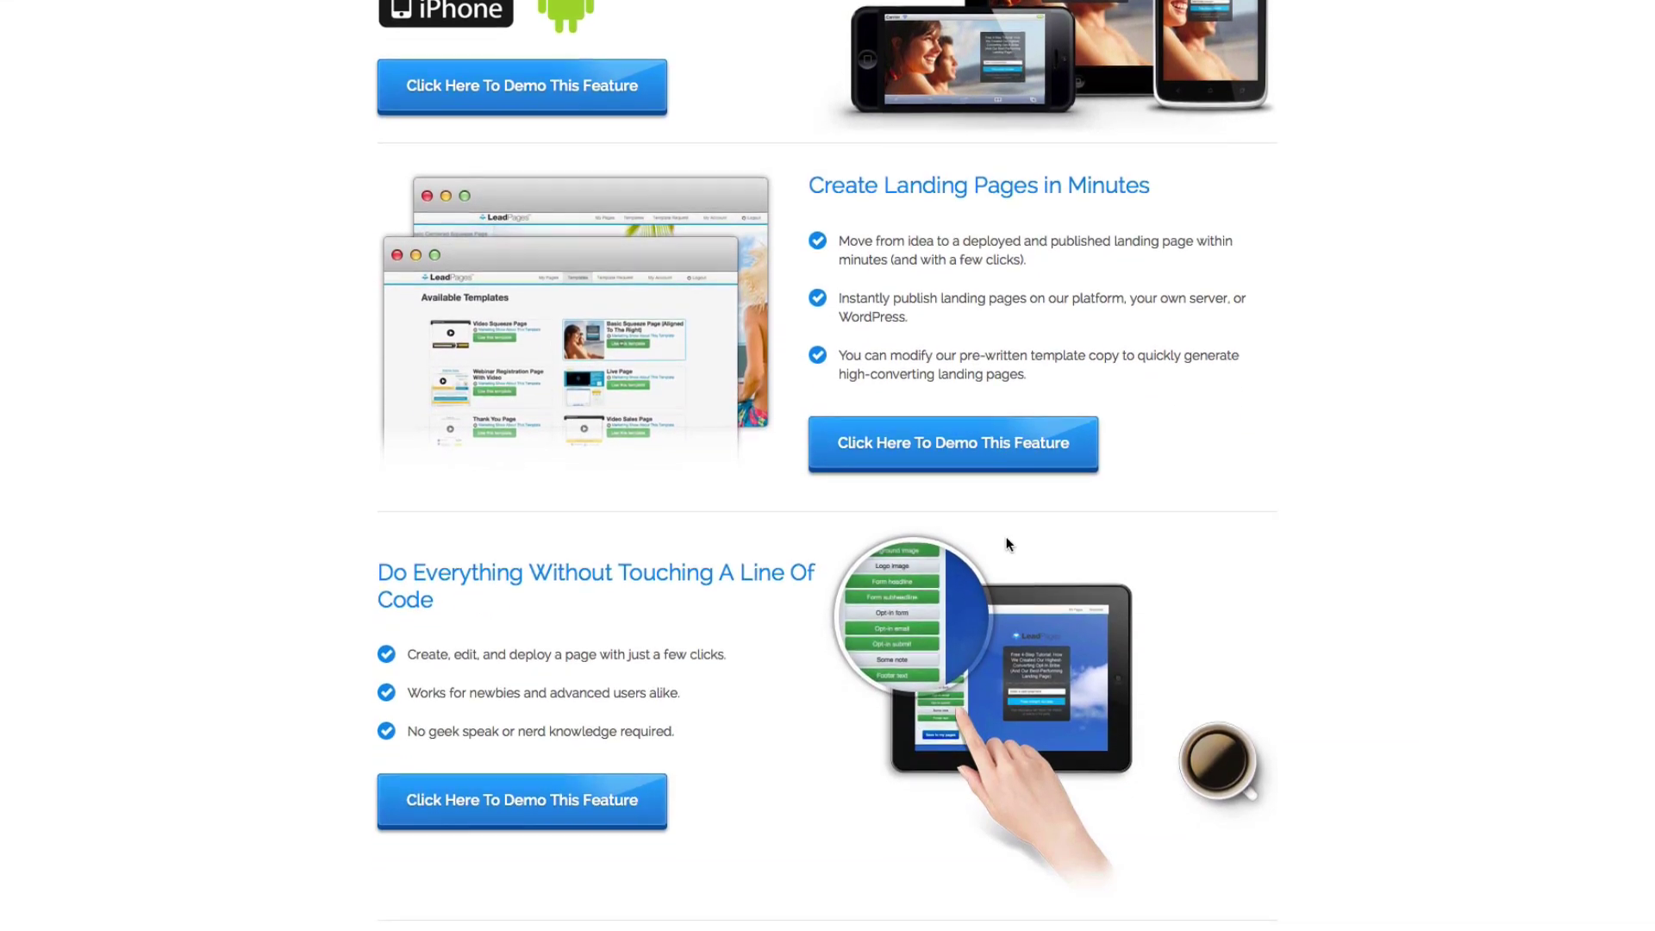
{"action": "scroll", "coordinate": [1008, 543], "scroll_direction": "down", "scroll_amount": 5}
{"action": "scroll", "coordinate": [1009, 541], "scroll_direction": "down", "scroll_amount": 1}
{"action": "scroll", "coordinate": [1005, 536], "scroll_direction": "down", "scroll_amount": 2}
{"action": "scroll", "coordinate": [1006, 536], "scroll_direction": "down", "scroll_amount": 1}
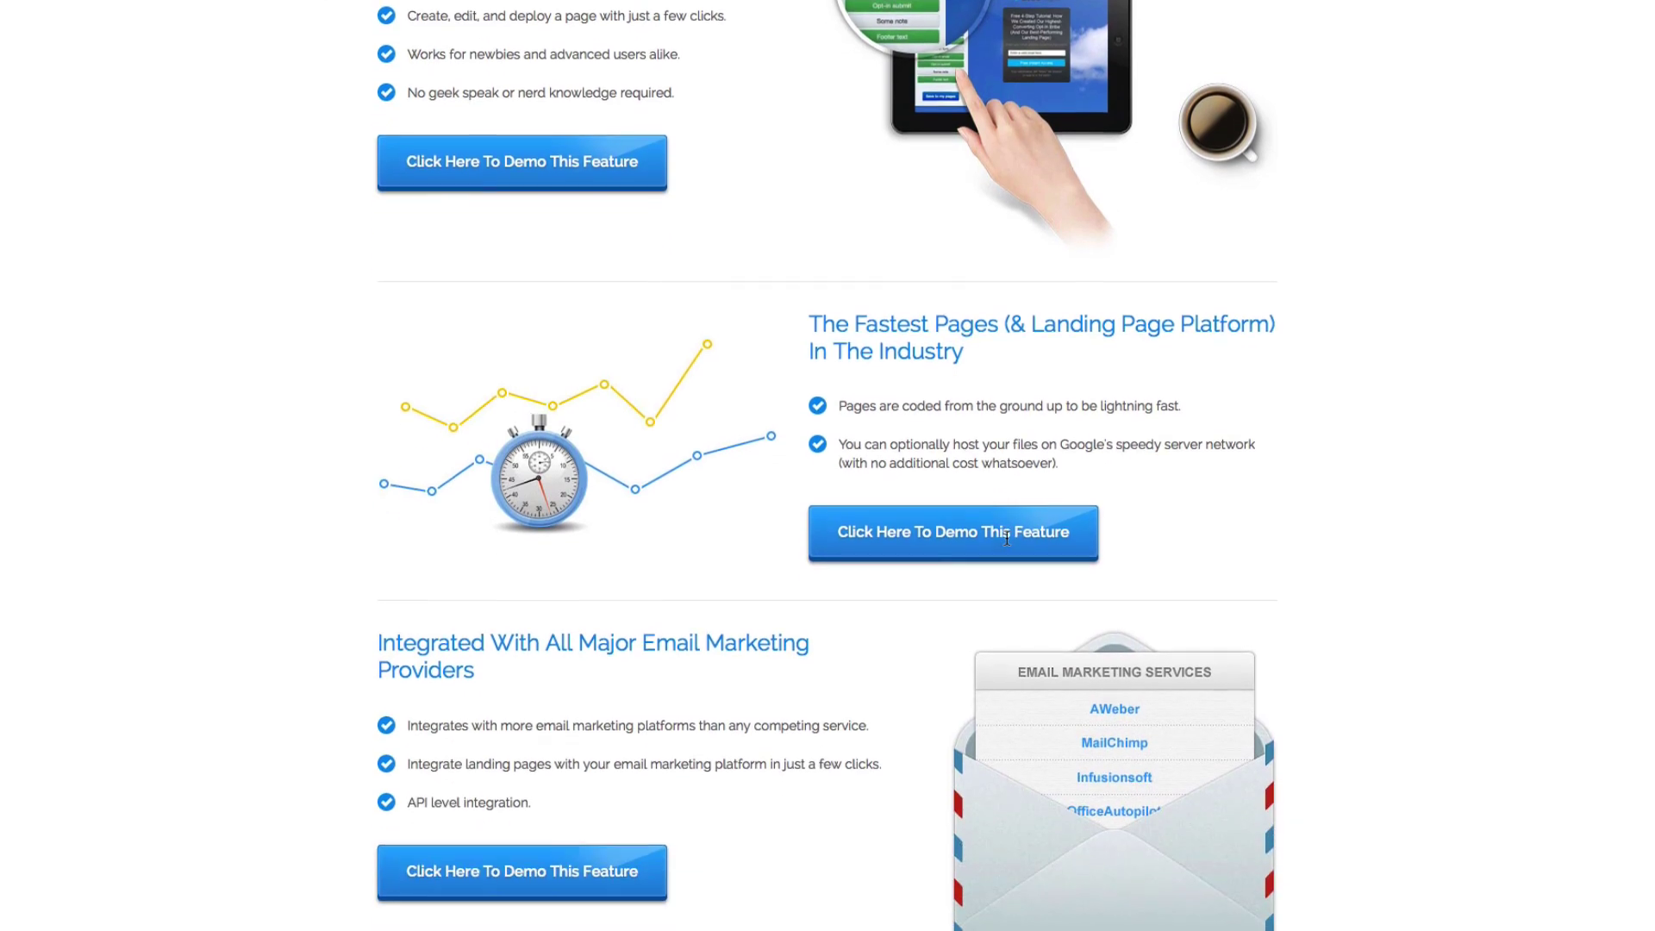
{"action": "scroll", "coordinate": [1005, 536], "scroll_direction": "down", "scroll_amount": 5}
{"action": "scroll", "coordinate": [1005, 538], "scroll_direction": "down", "scroll_amount": 3}
{"action": "scroll", "coordinate": [1006, 539], "scroll_direction": "down", "scroll_amount": 4}
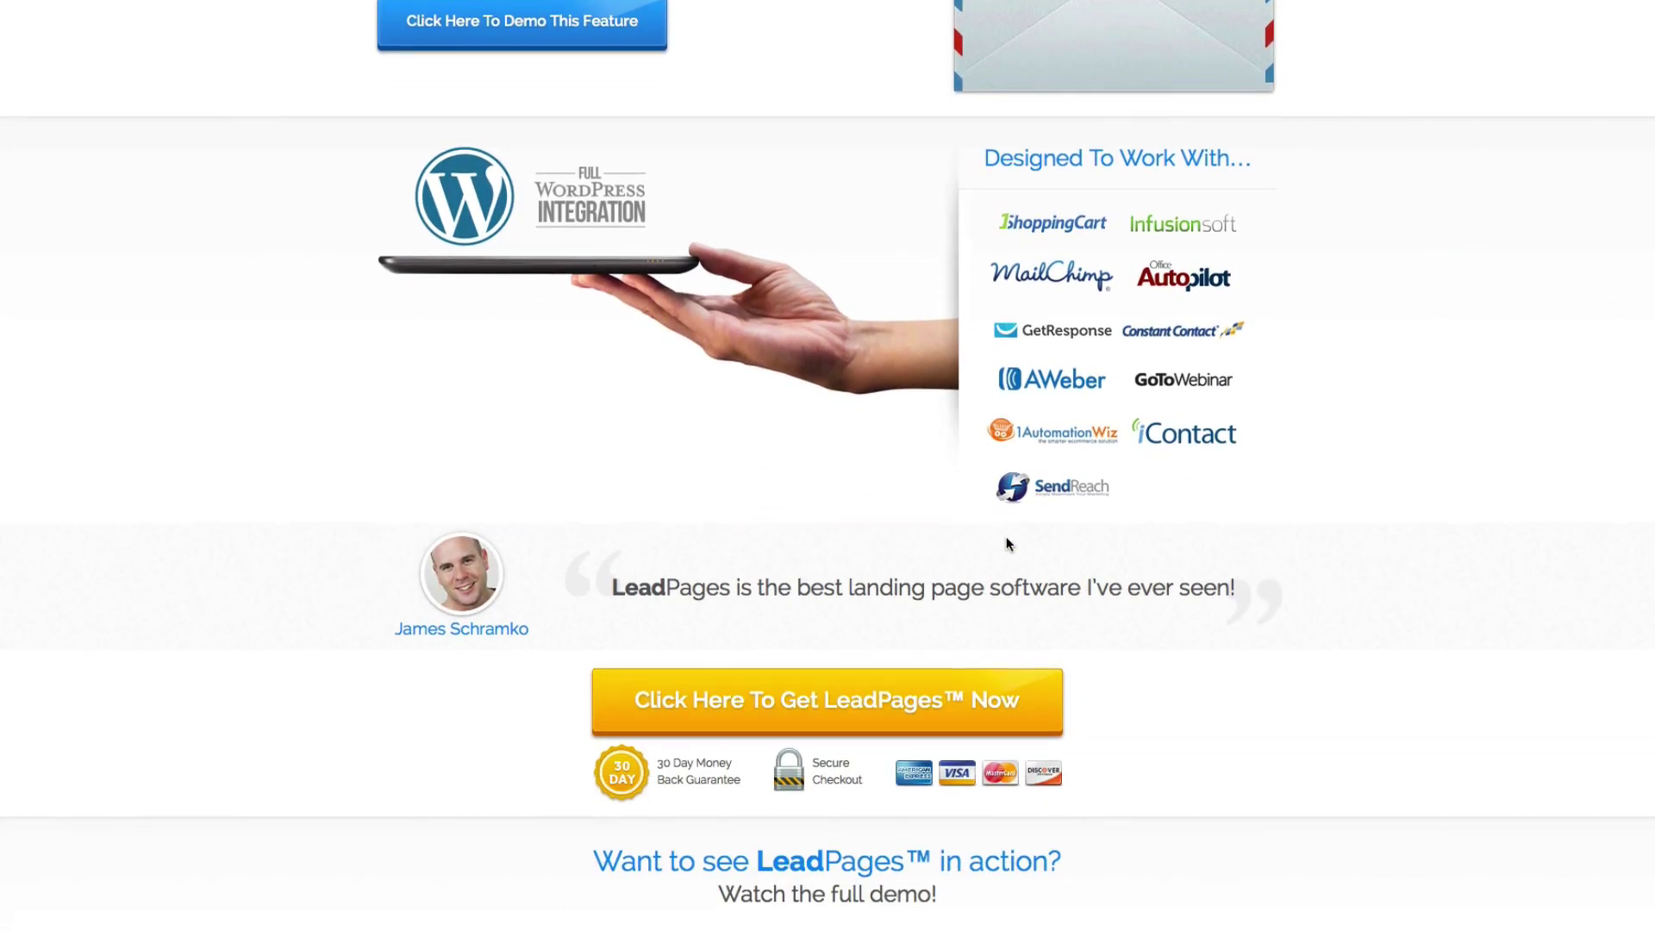
{"action": "scroll", "coordinate": [1005, 538], "scroll_direction": "down", "scroll_amount": 5}
{"action": "scroll", "coordinate": [1006, 538], "scroll_direction": "down", "scroll_amount": 1}
{"action": "scroll", "coordinate": [1007, 541], "scroll_direction": "down", "scroll_amount": 4}
{"action": "scroll", "coordinate": [1006, 541], "scroll_direction": "down", "scroll_amount": 1}
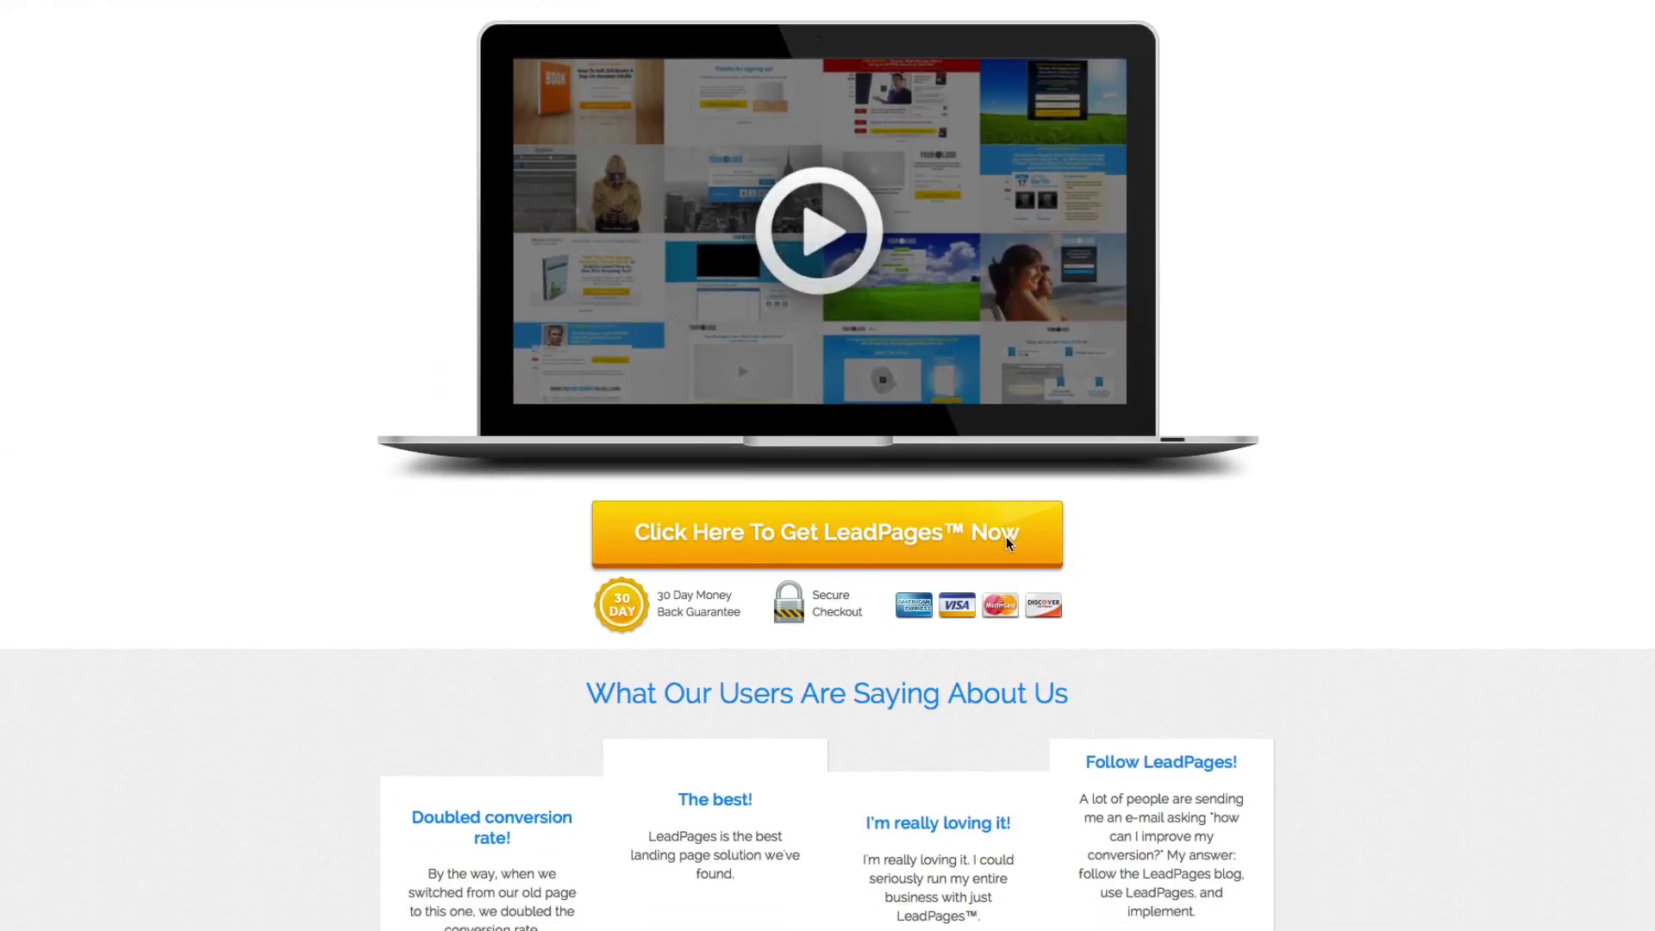
{"action": "scroll", "coordinate": [1007, 541], "scroll_direction": "up", "scroll_amount": 1}
{"action": "scroll", "coordinate": [1009, 543], "scroll_direction": "up", "scroll_amount": 1}
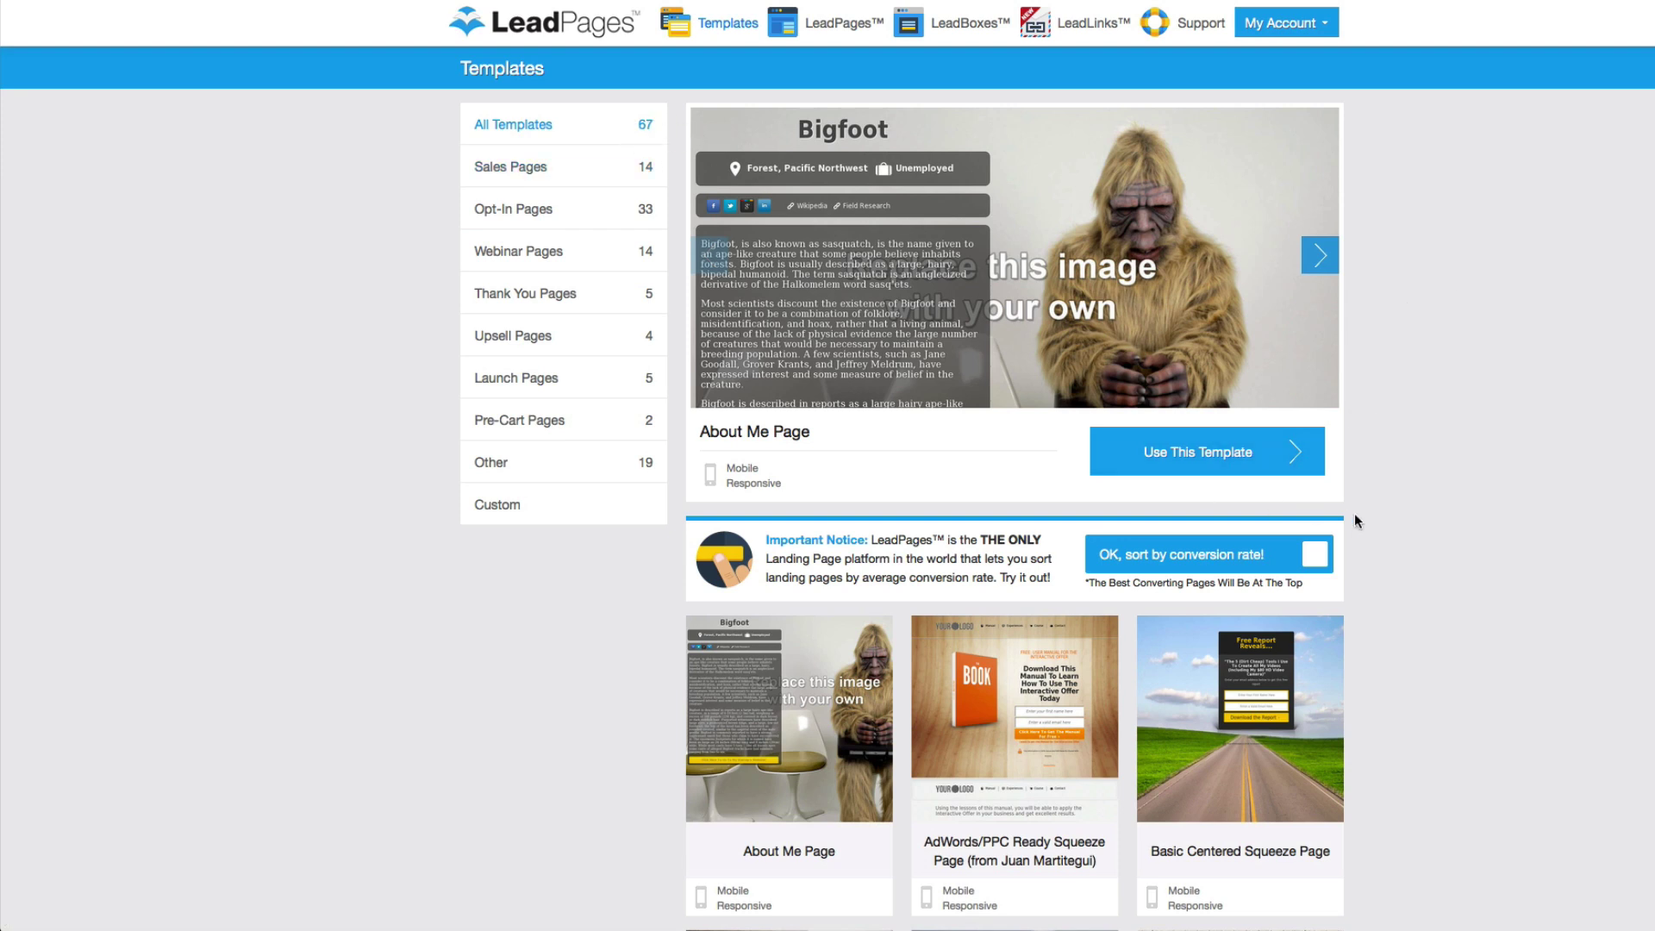
{"action": "scroll", "coordinate": [1440, 562], "scroll_direction": "down", "scroll_amount": 3}
{"action": "scroll", "coordinate": [1432, 543], "scroll_direction": "down", "scroll_amount": 1}
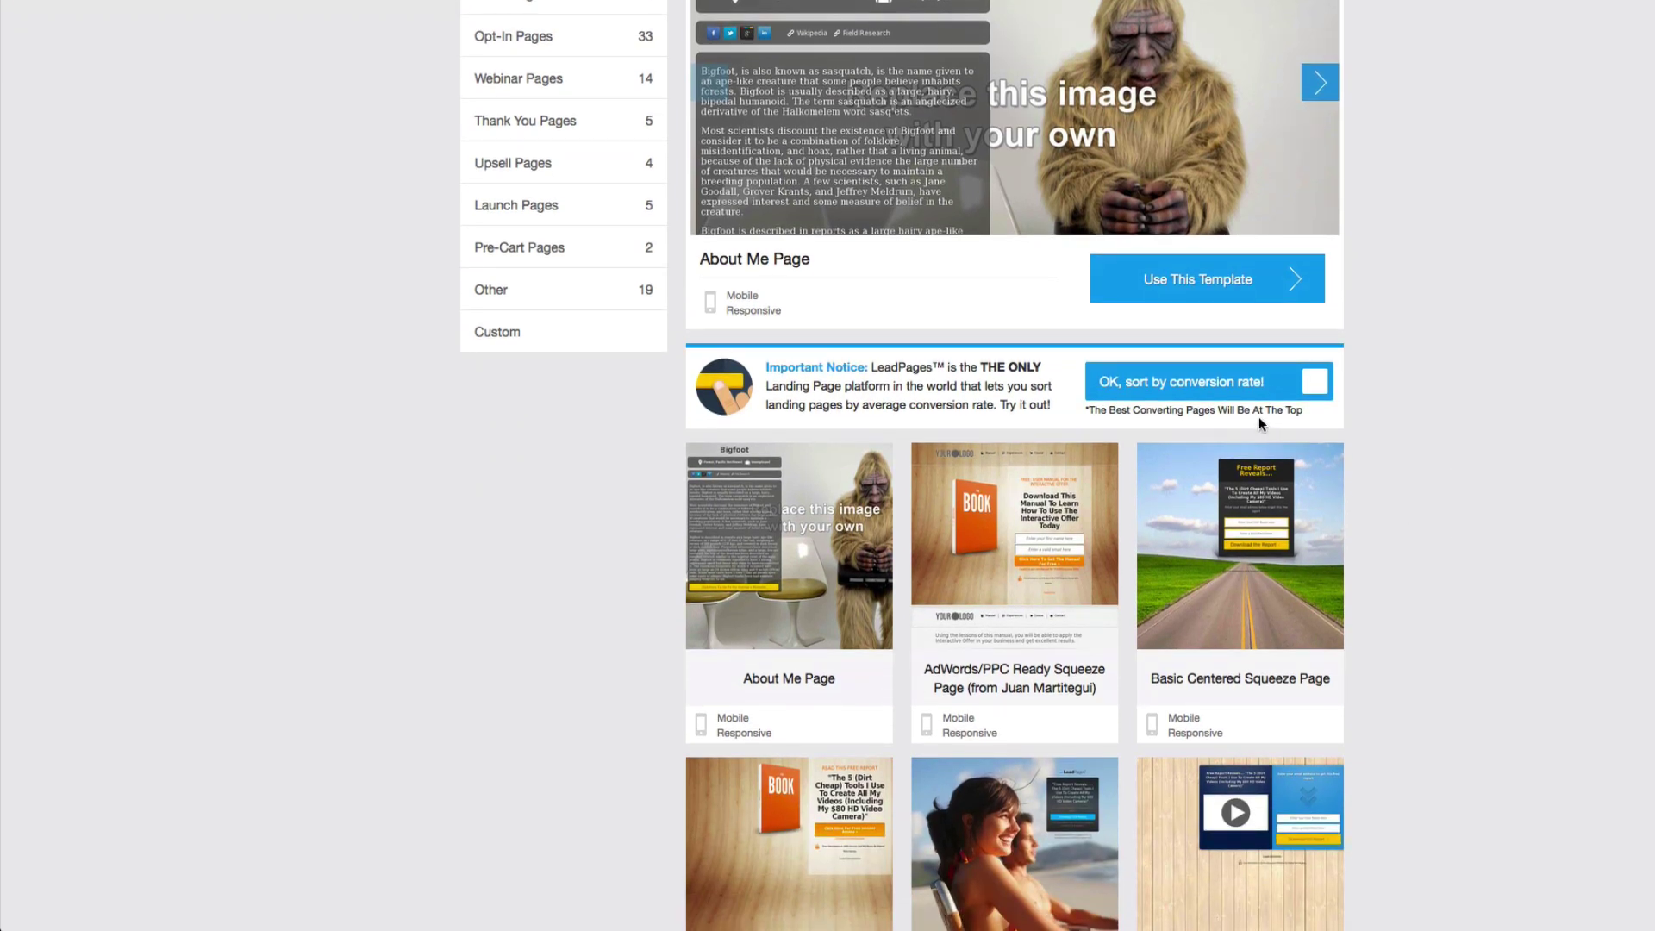
{"action": "left_click", "coordinate": [1117, 397]}
{"action": "left_click", "coordinate": [1307, 391]}
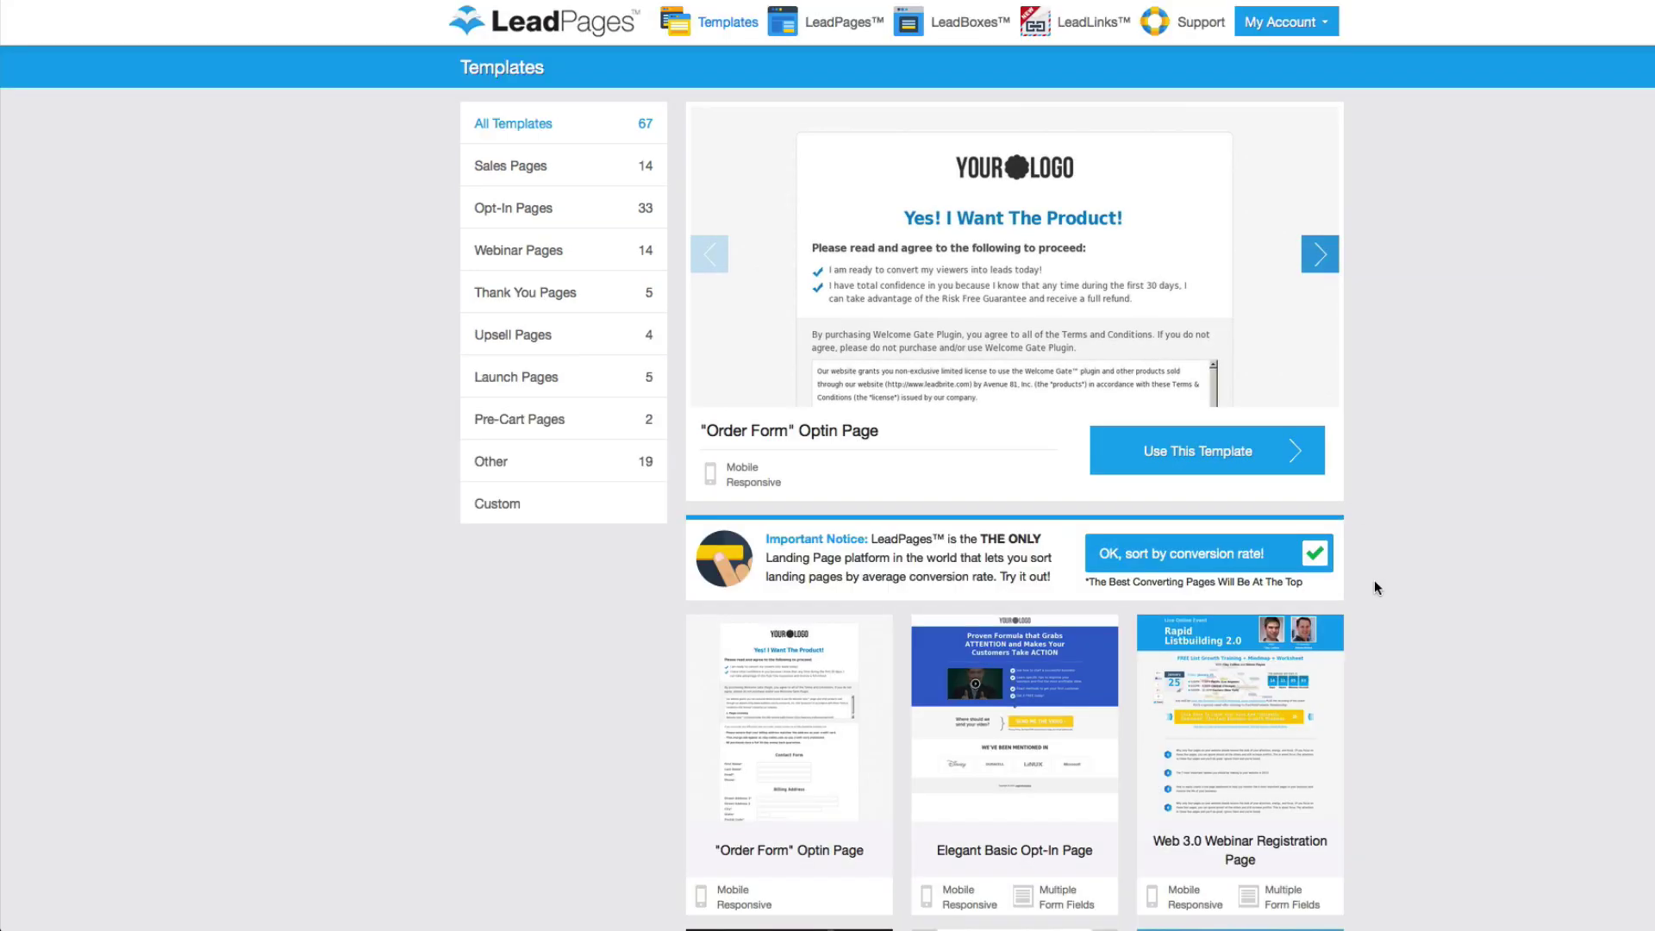
Step: Start a page from the Elegant Basic Opt-In Page template with Marketing as industry
{"action": "scroll", "coordinate": [1393, 602], "scroll_direction": "down", "scroll_amount": 3}
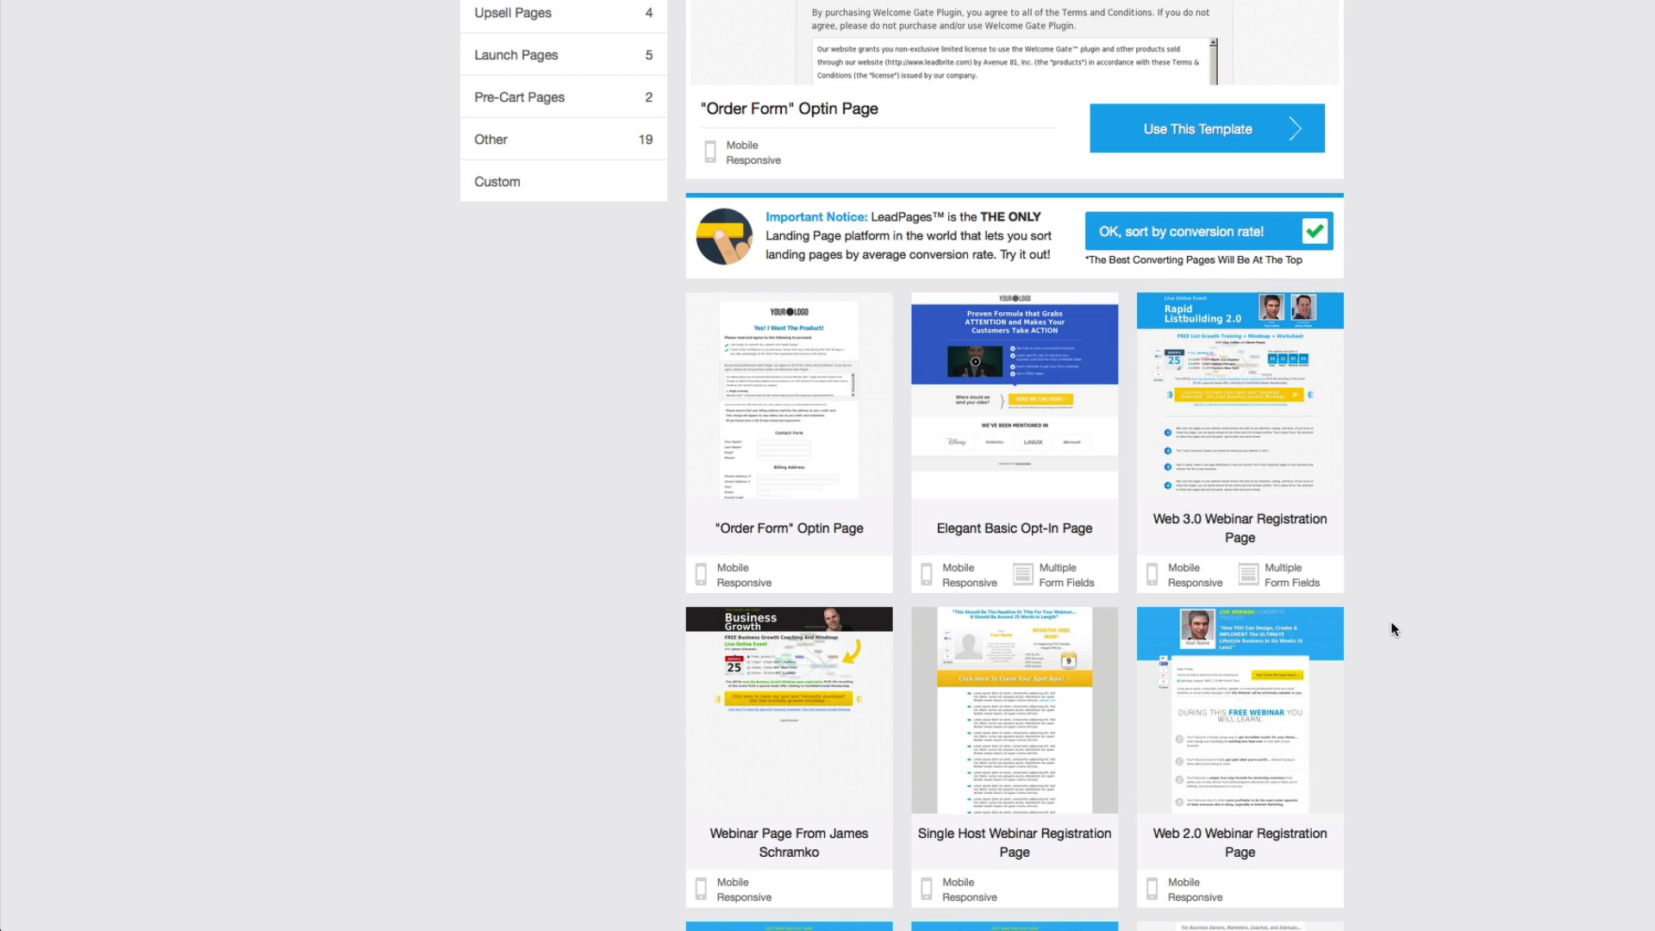
{"action": "scroll", "coordinate": [1390, 629], "scroll_direction": "down", "scroll_amount": 1}
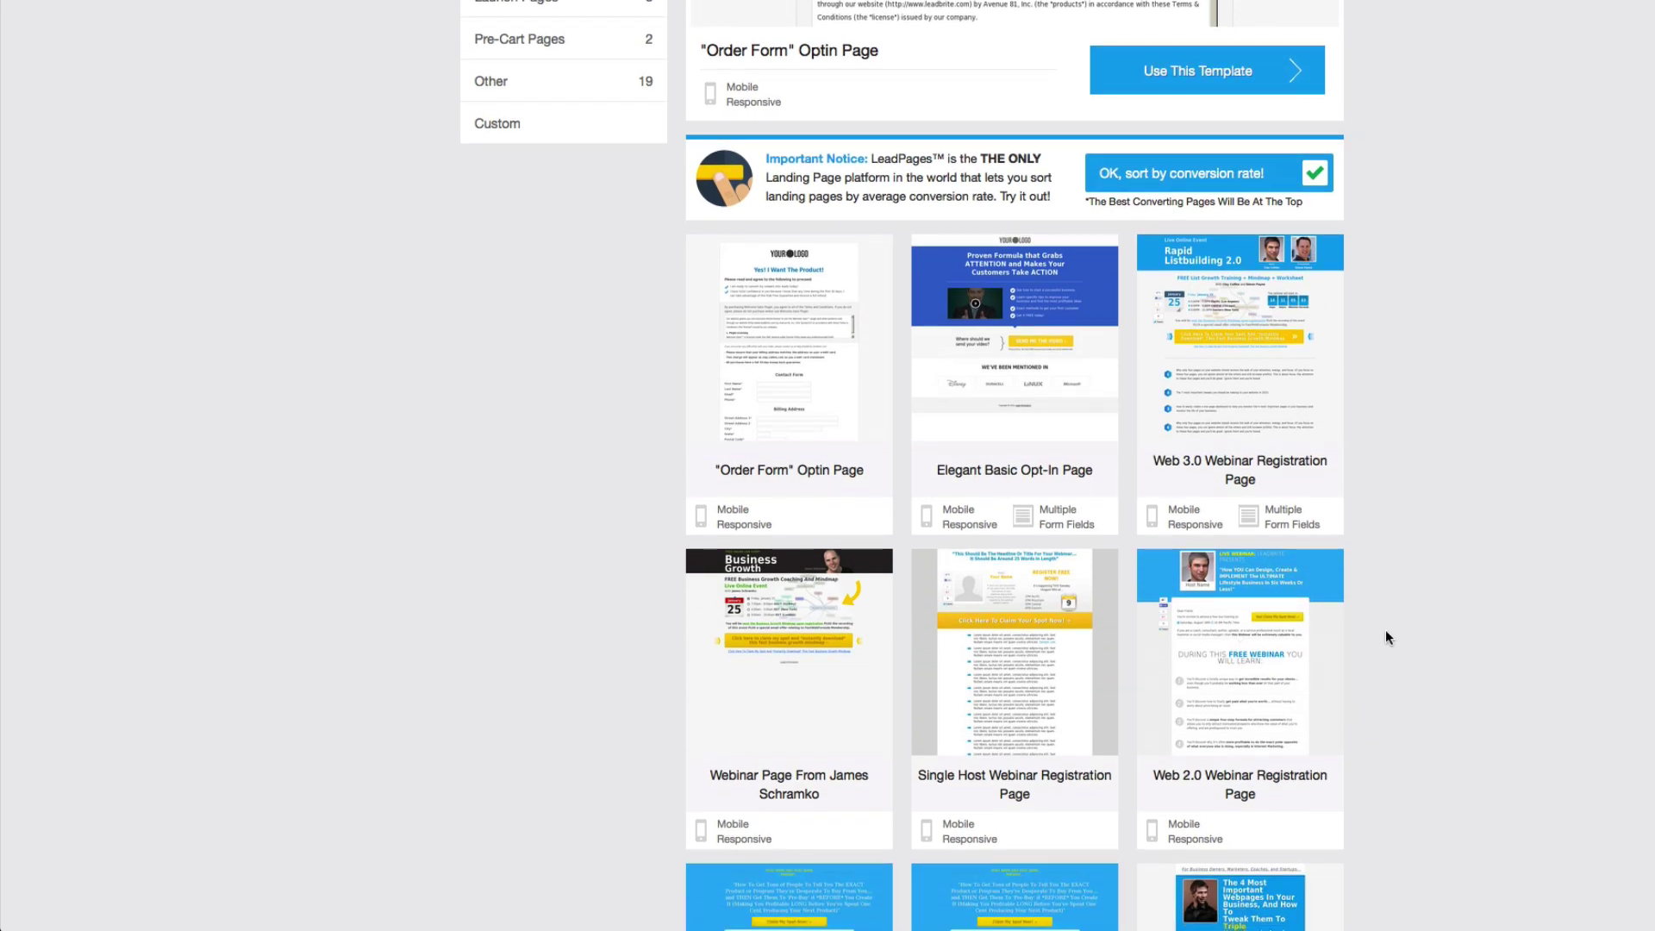
{"action": "scroll", "coordinate": [1383, 637], "scroll_direction": "down", "scroll_amount": 1}
{"action": "scroll", "coordinate": [1384, 638], "scroll_direction": "down", "scroll_amount": 1}
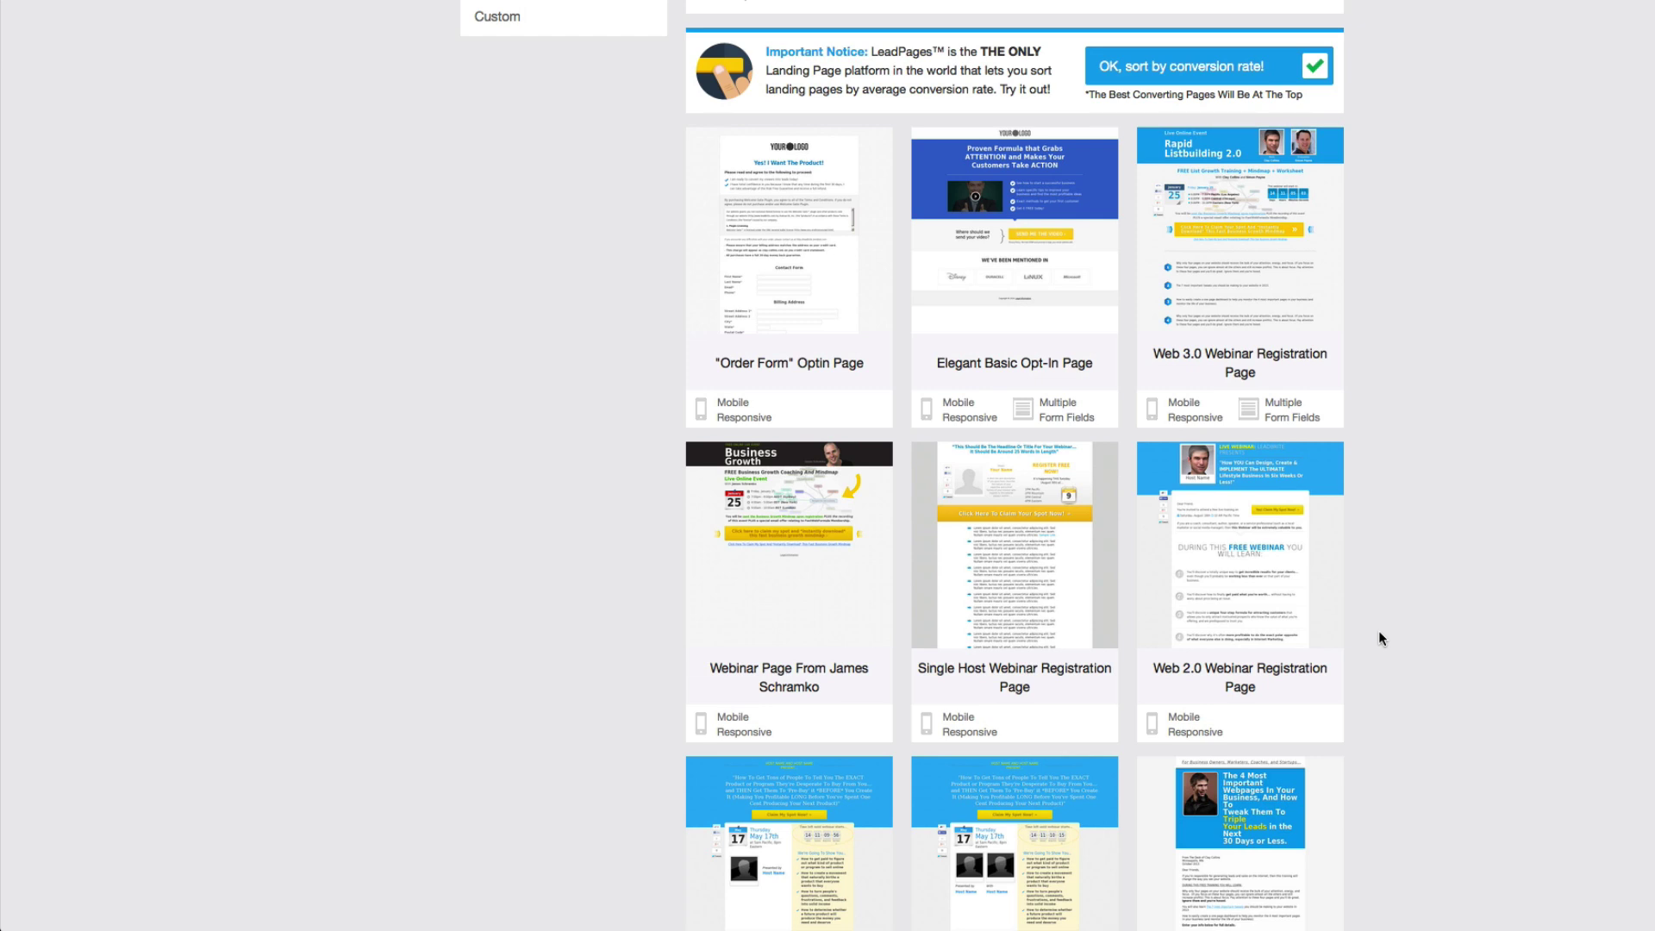
{"action": "scroll", "coordinate": [1378, 638], "scroll_direction": "up", "scroll_amount": 4}
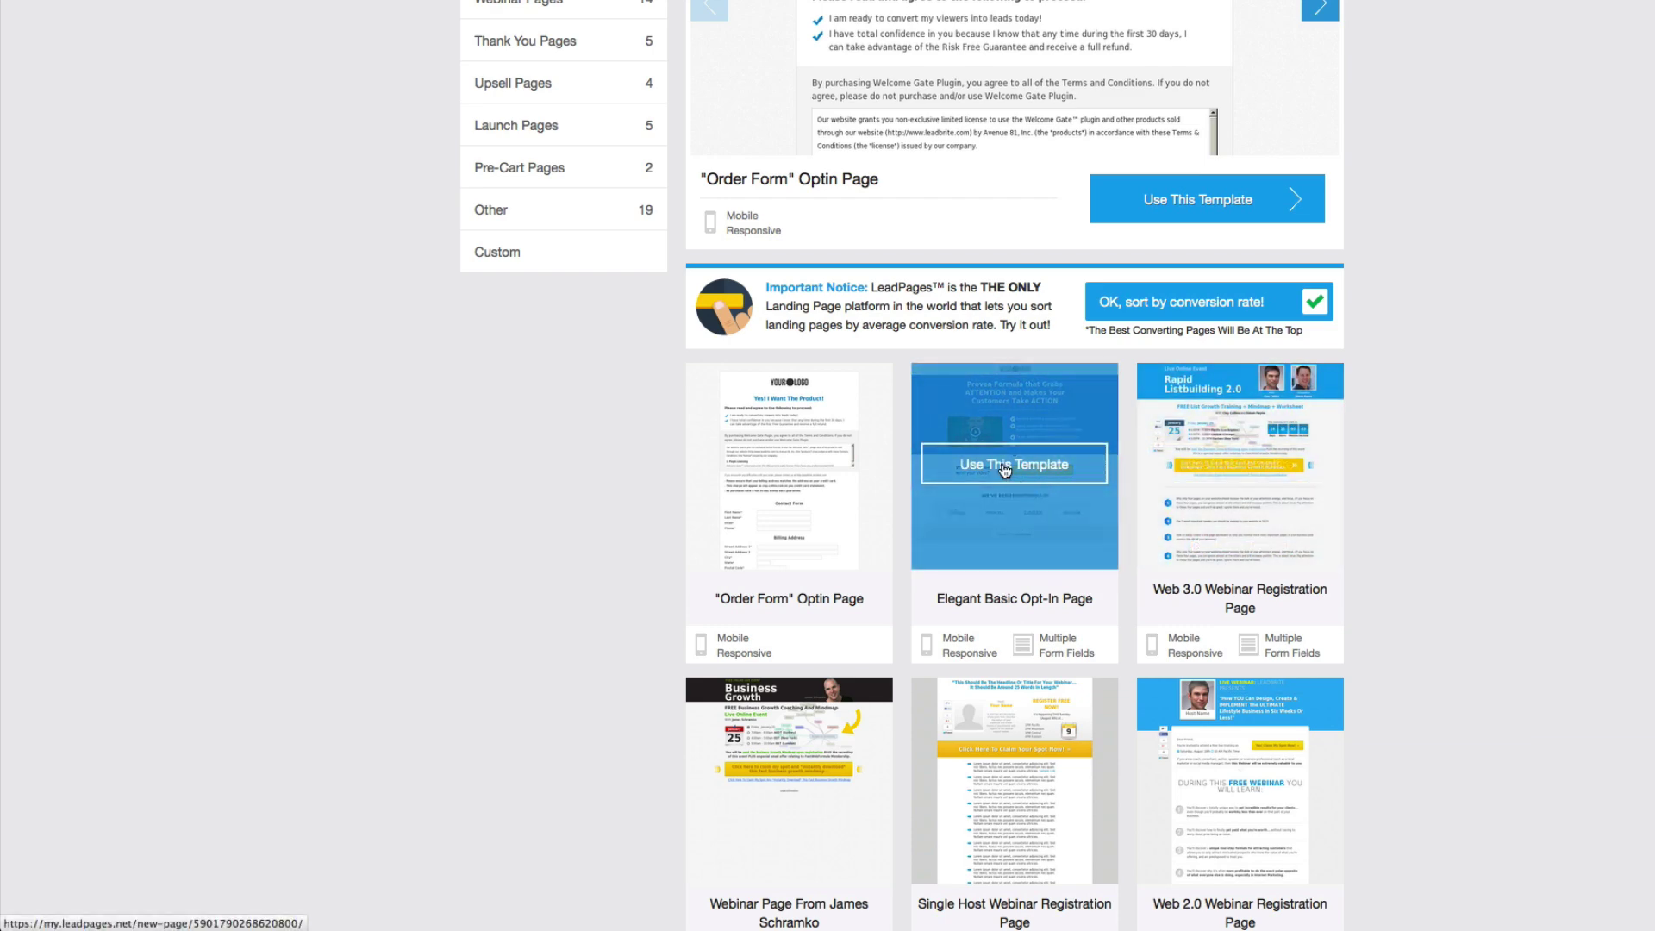
{"action": "left_click", "coordinate": [998, 467]}
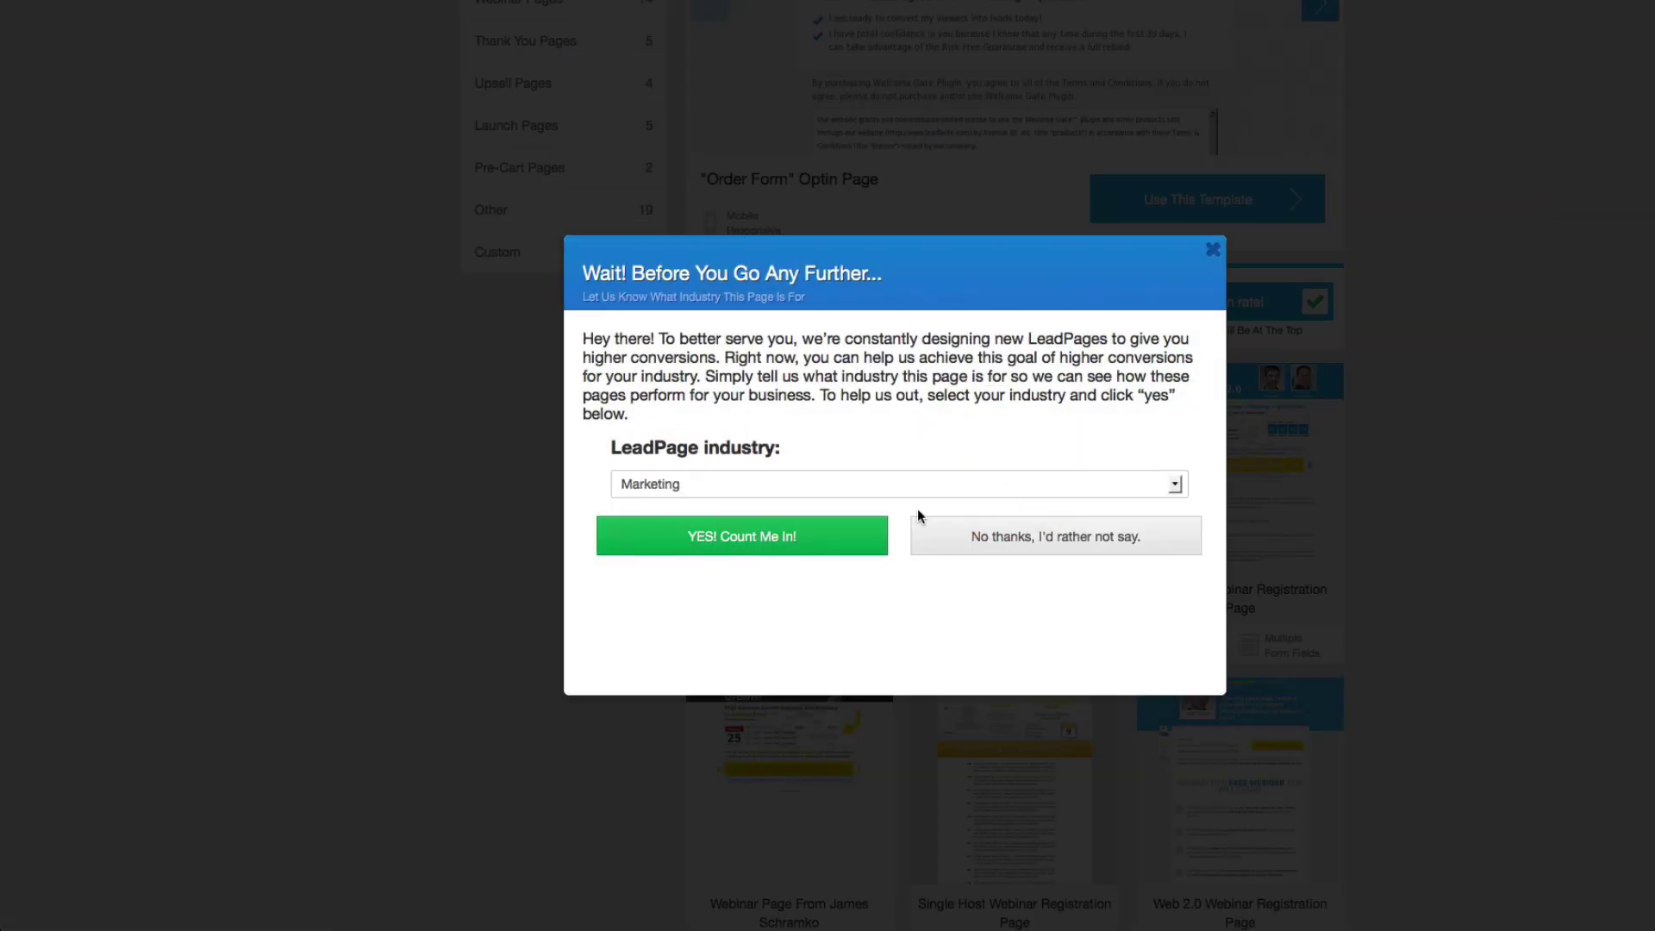
{"action": "left_click", "coordinate": [718, 540]}
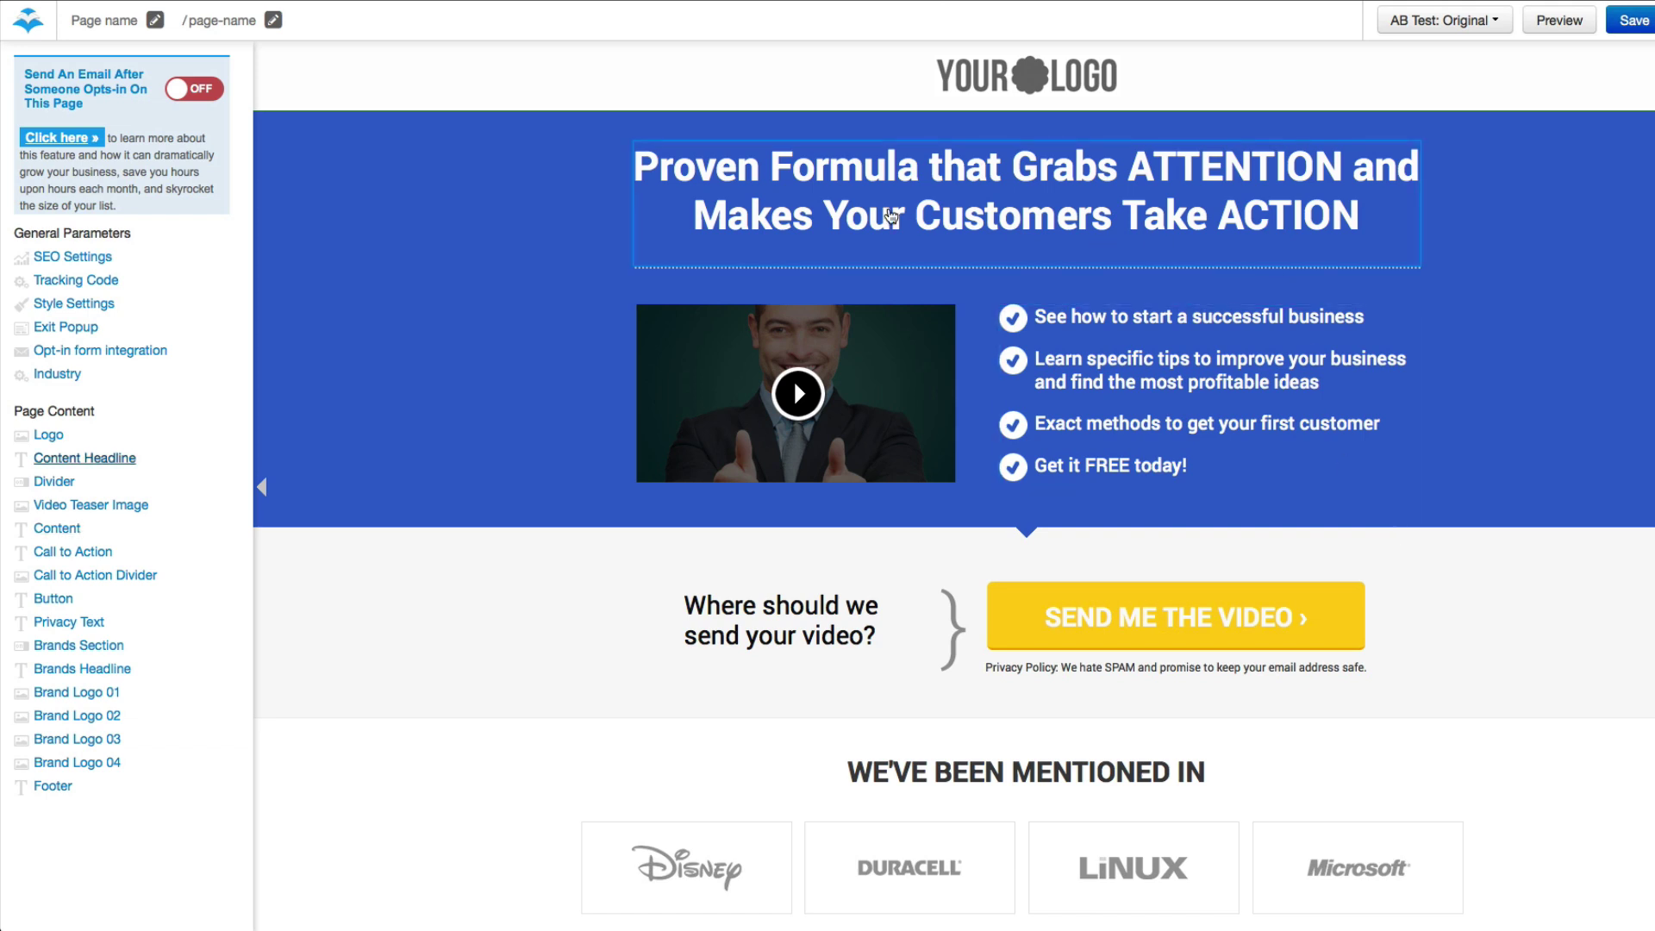
Step: Swap the YOUR LOGO placeholder for the last Marketing Access Pass image and confirm
{"action": "left_click", "coordinate": [1000, 88]}
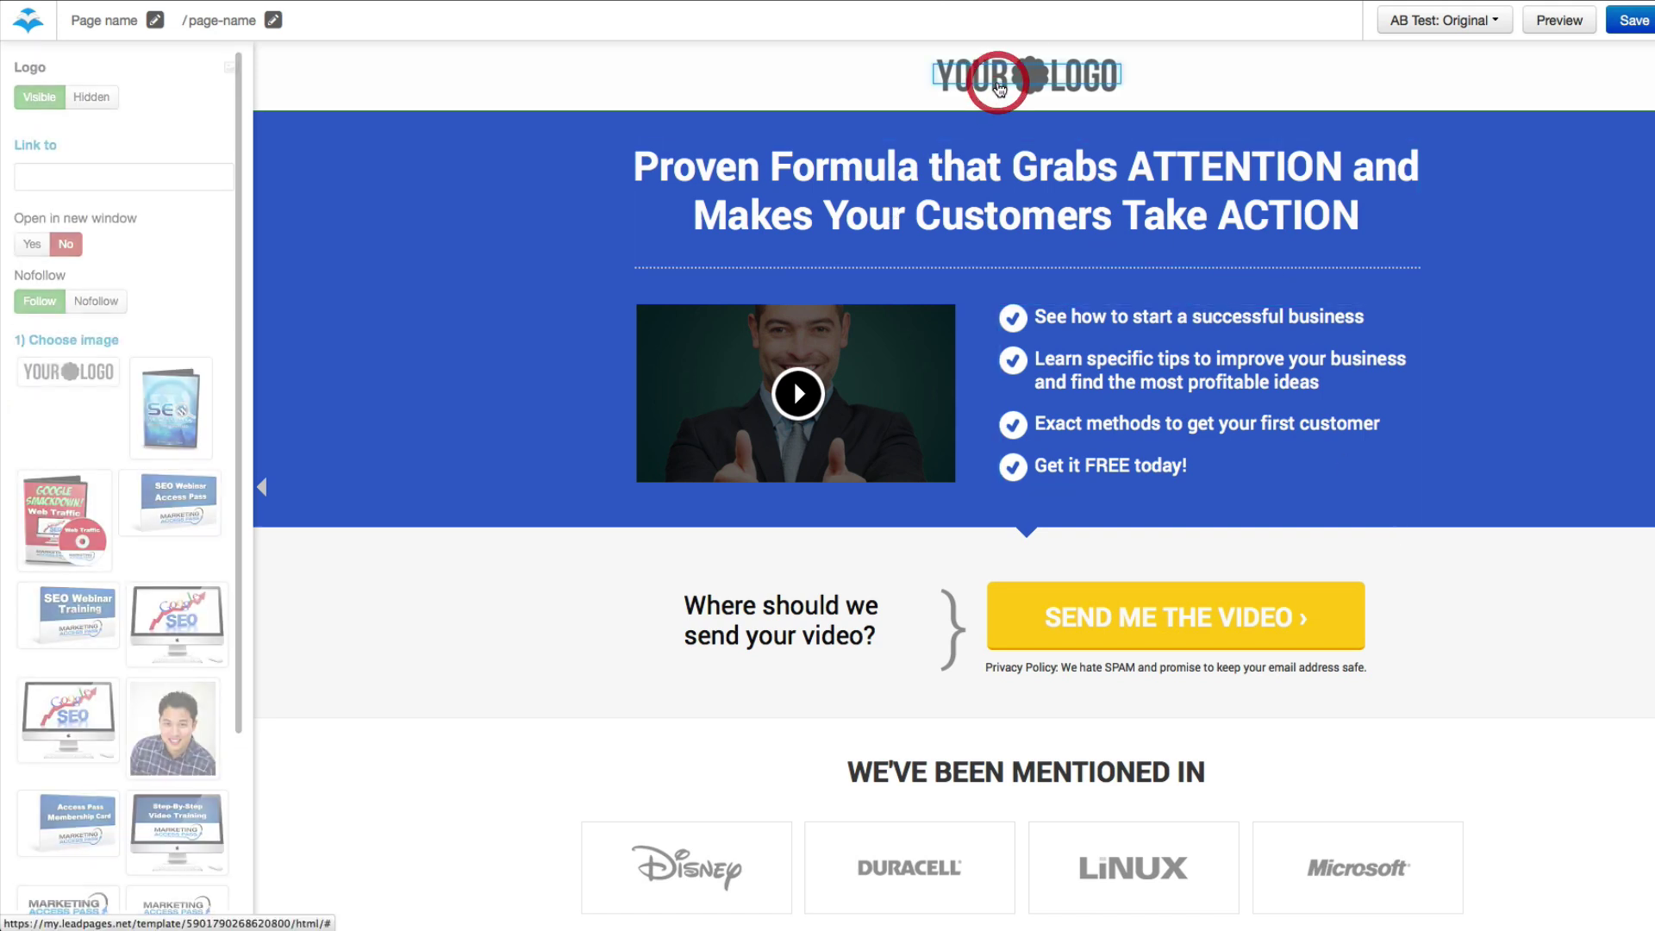
{"action": "left_click", "coordinate": [998, 225]}
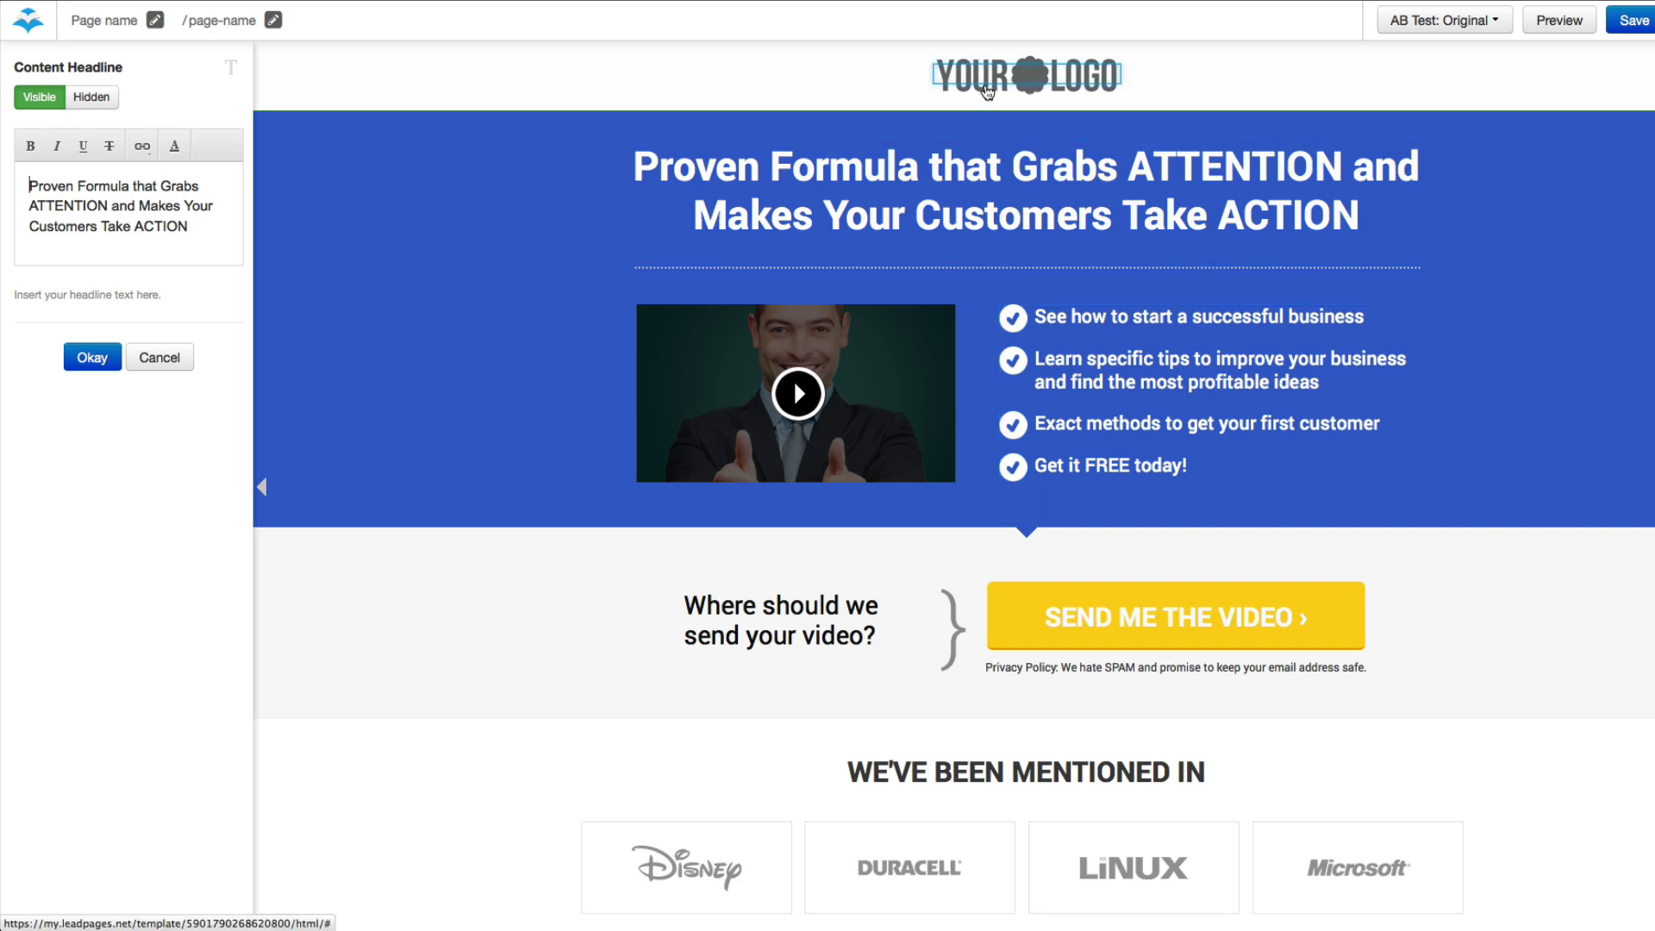
{"action": "left_click", "coordinate": [985, 87]}
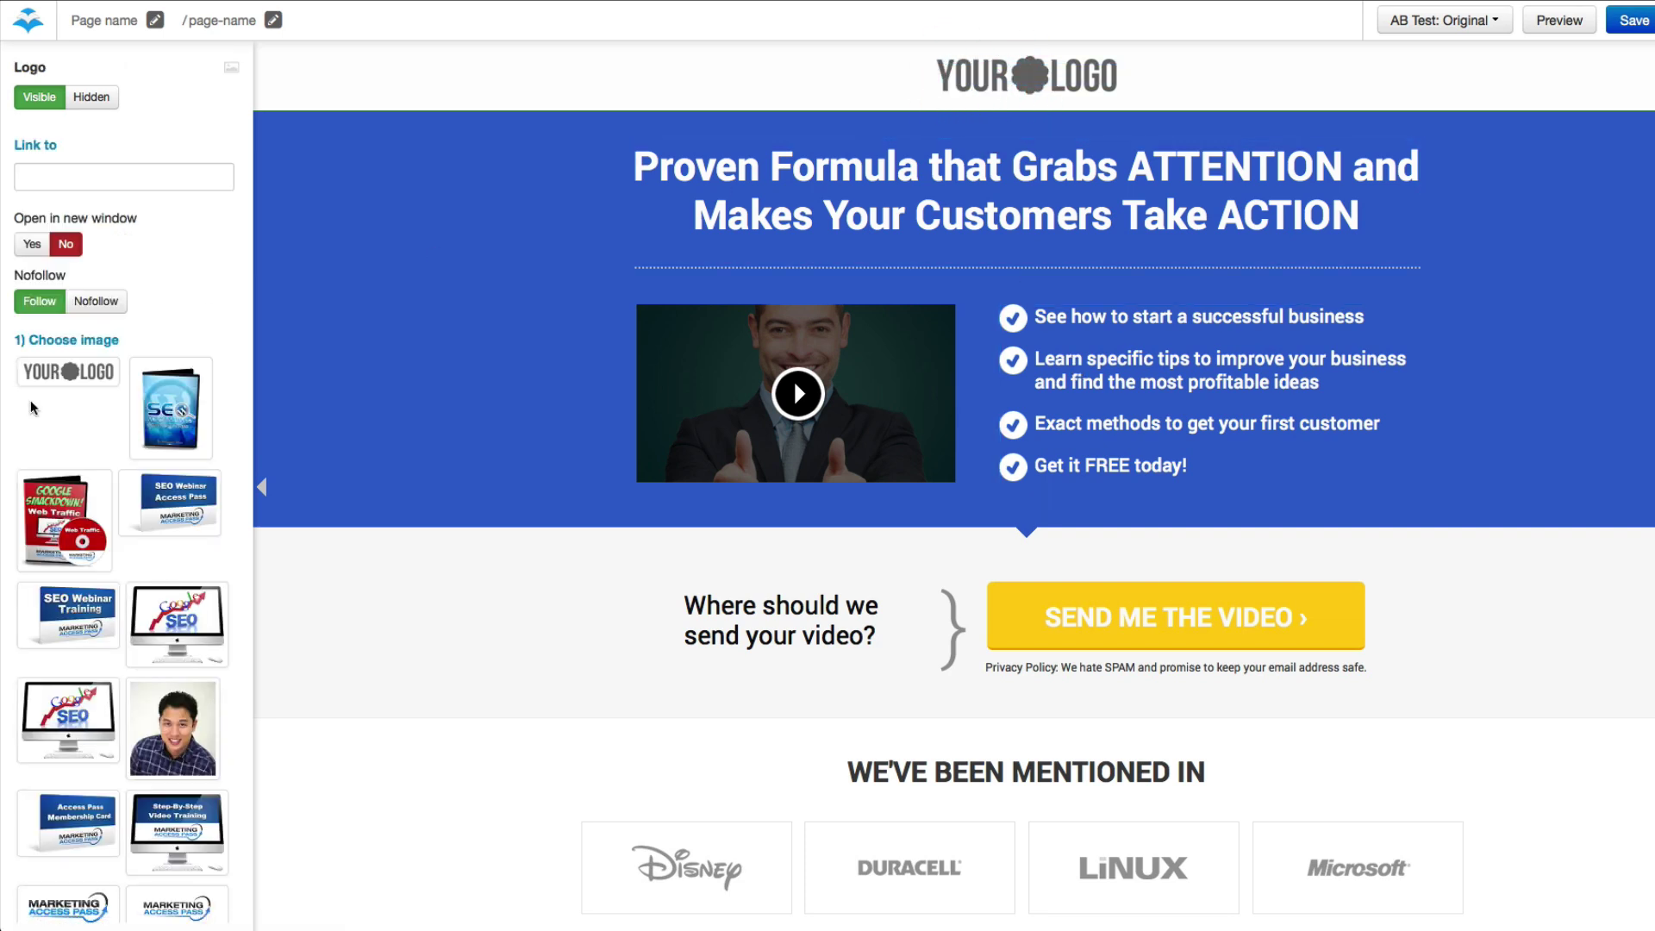
{"action": "scroll", "coordinate": [107, 438], "scroll_direction": "down", "scroll_amount": 5}
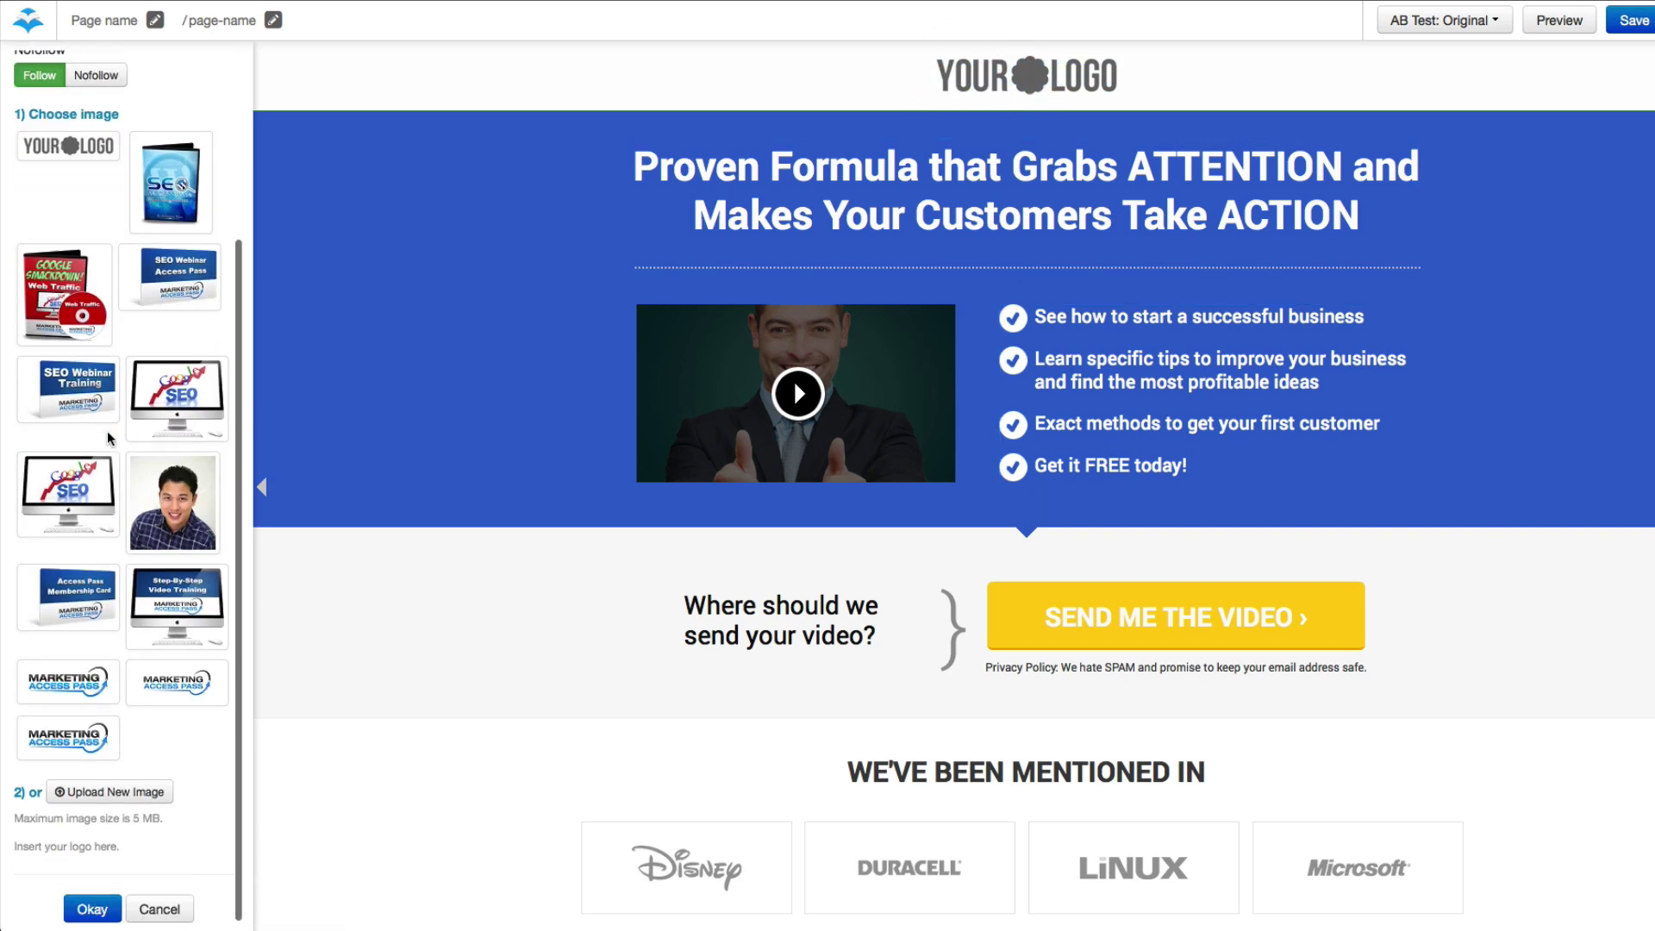
{"action": "left_click", "coordinate": [86, 744]}
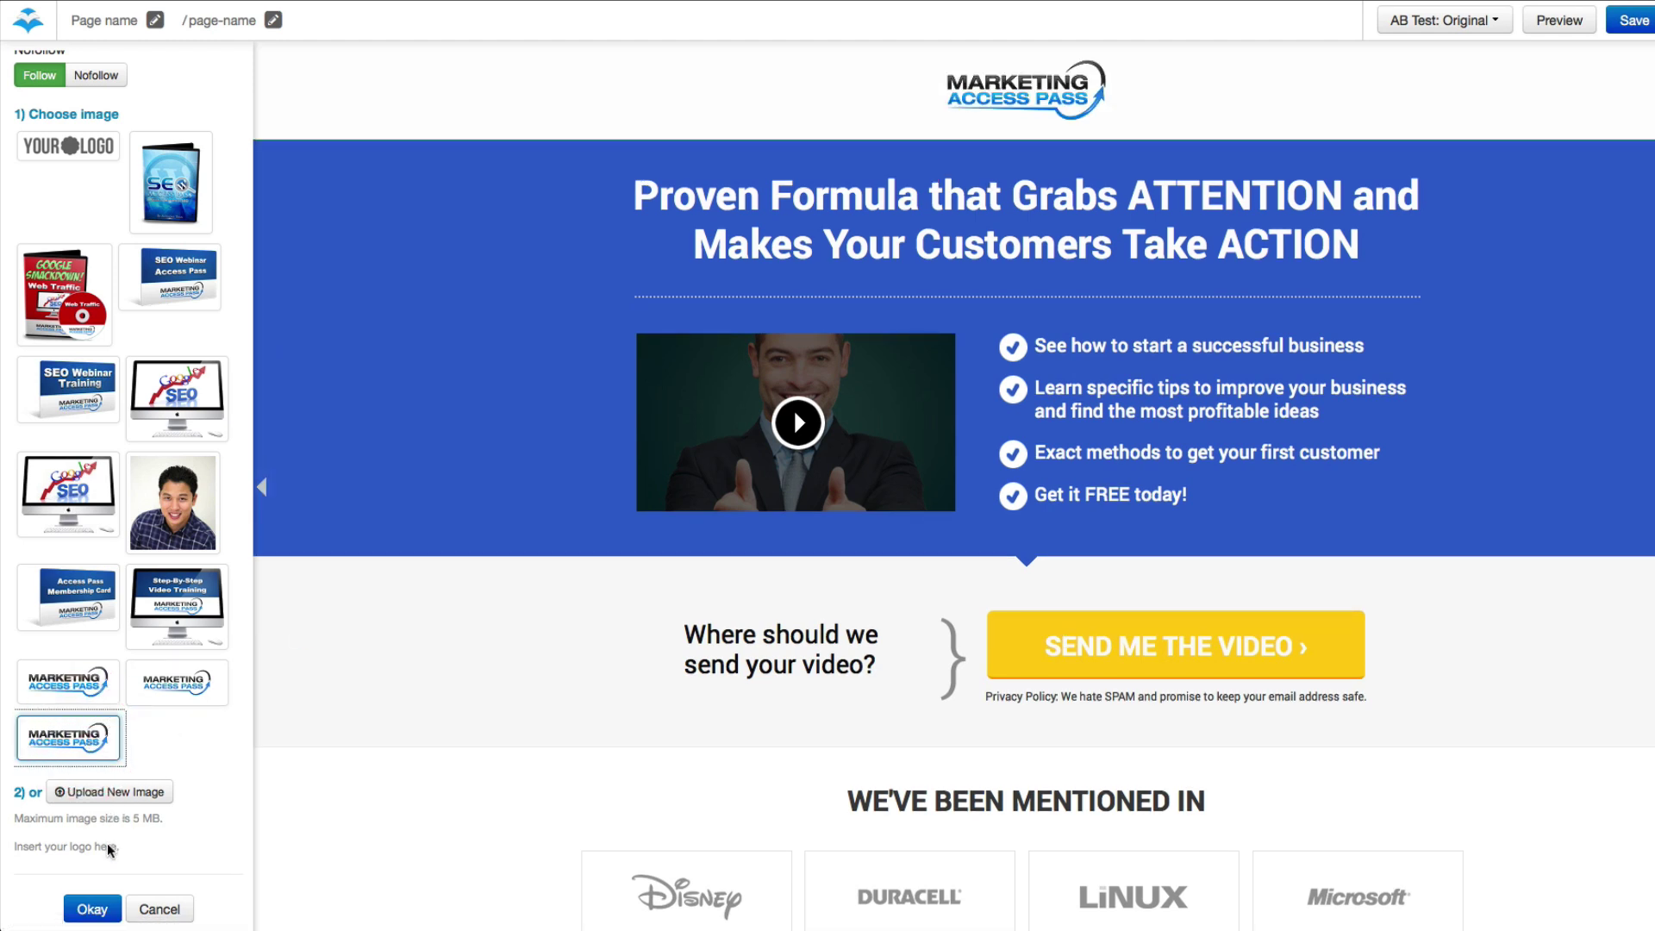
{"action": "left_click", "coordinate": [88, 910]}
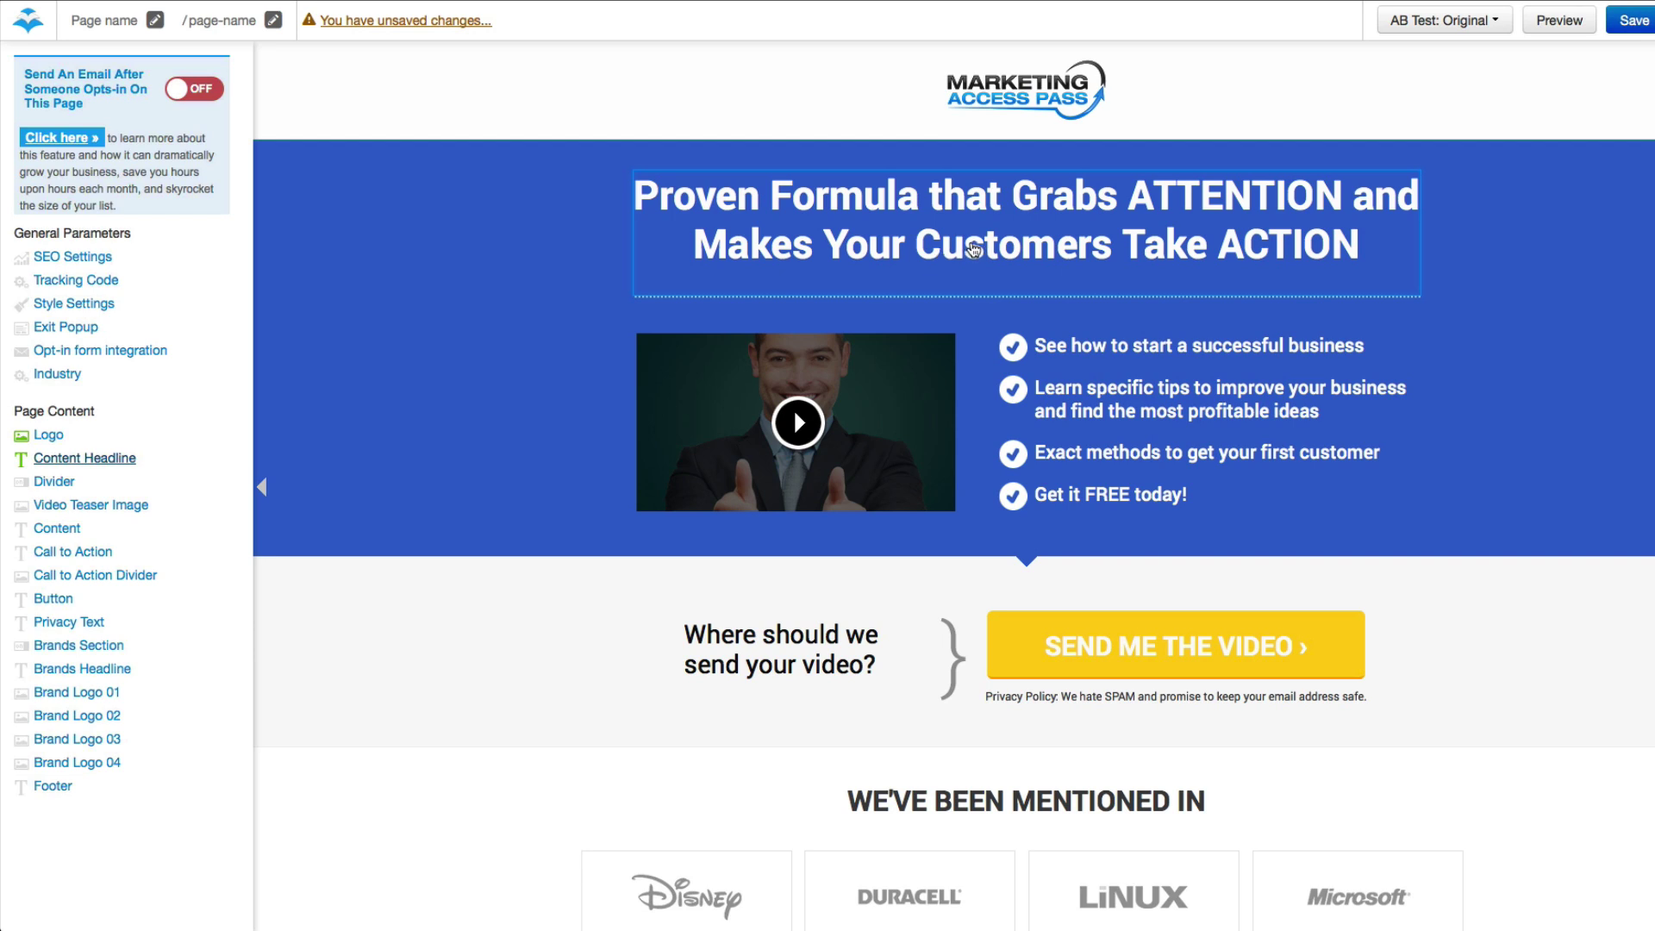
Step: Replace the headline text with 'FREE SEO TRAFFIC TRAINING VIDEO...'
{"action": "left_click", "coordinate": [883, 250]}
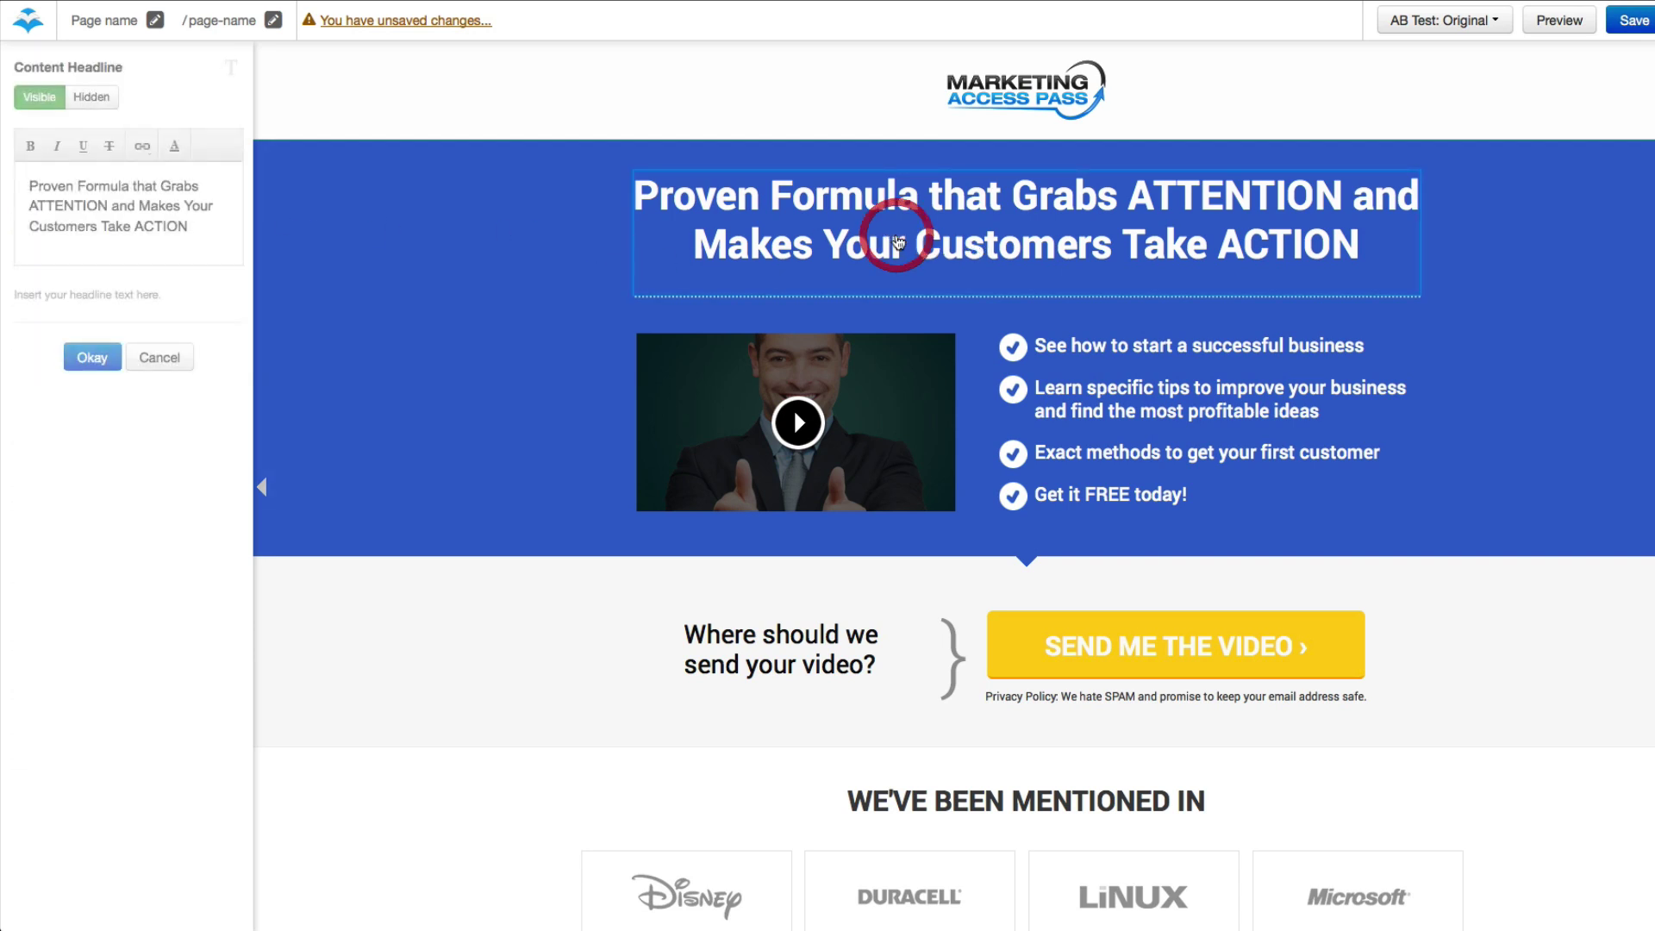
{"action": "left_click", "coordinate": [113, 197]}
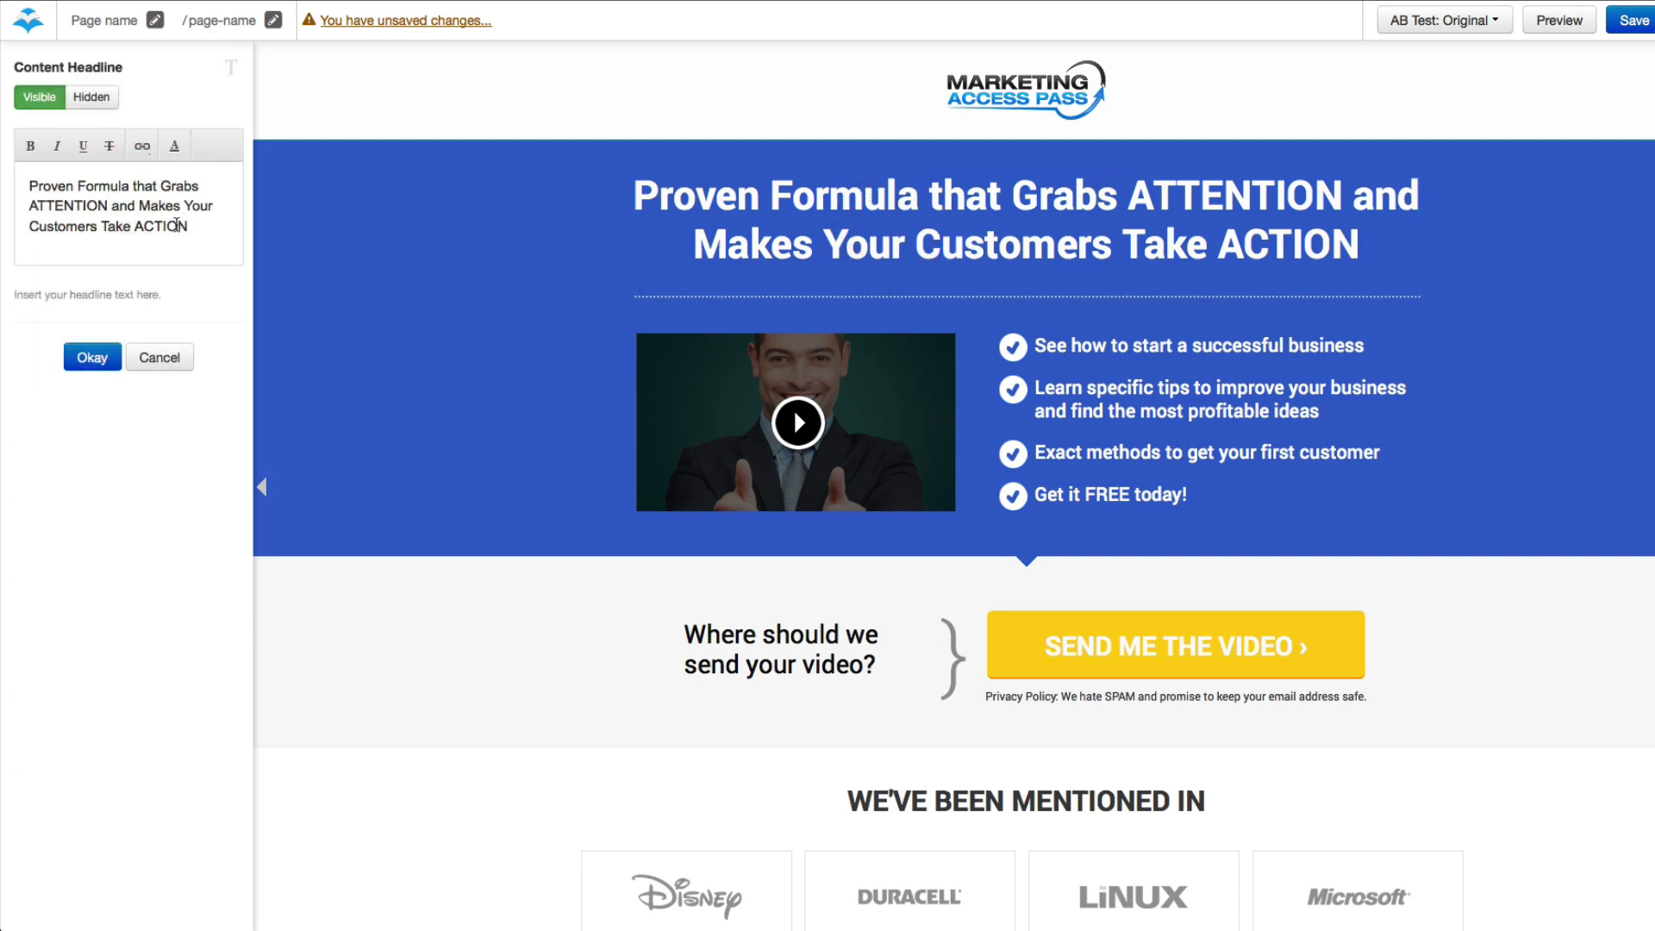
{"action": "key", "text": "ctrl+a"}
{"action": "type", "text": "FREE SEO TRAFFIC TRAINING VIDEO..."}
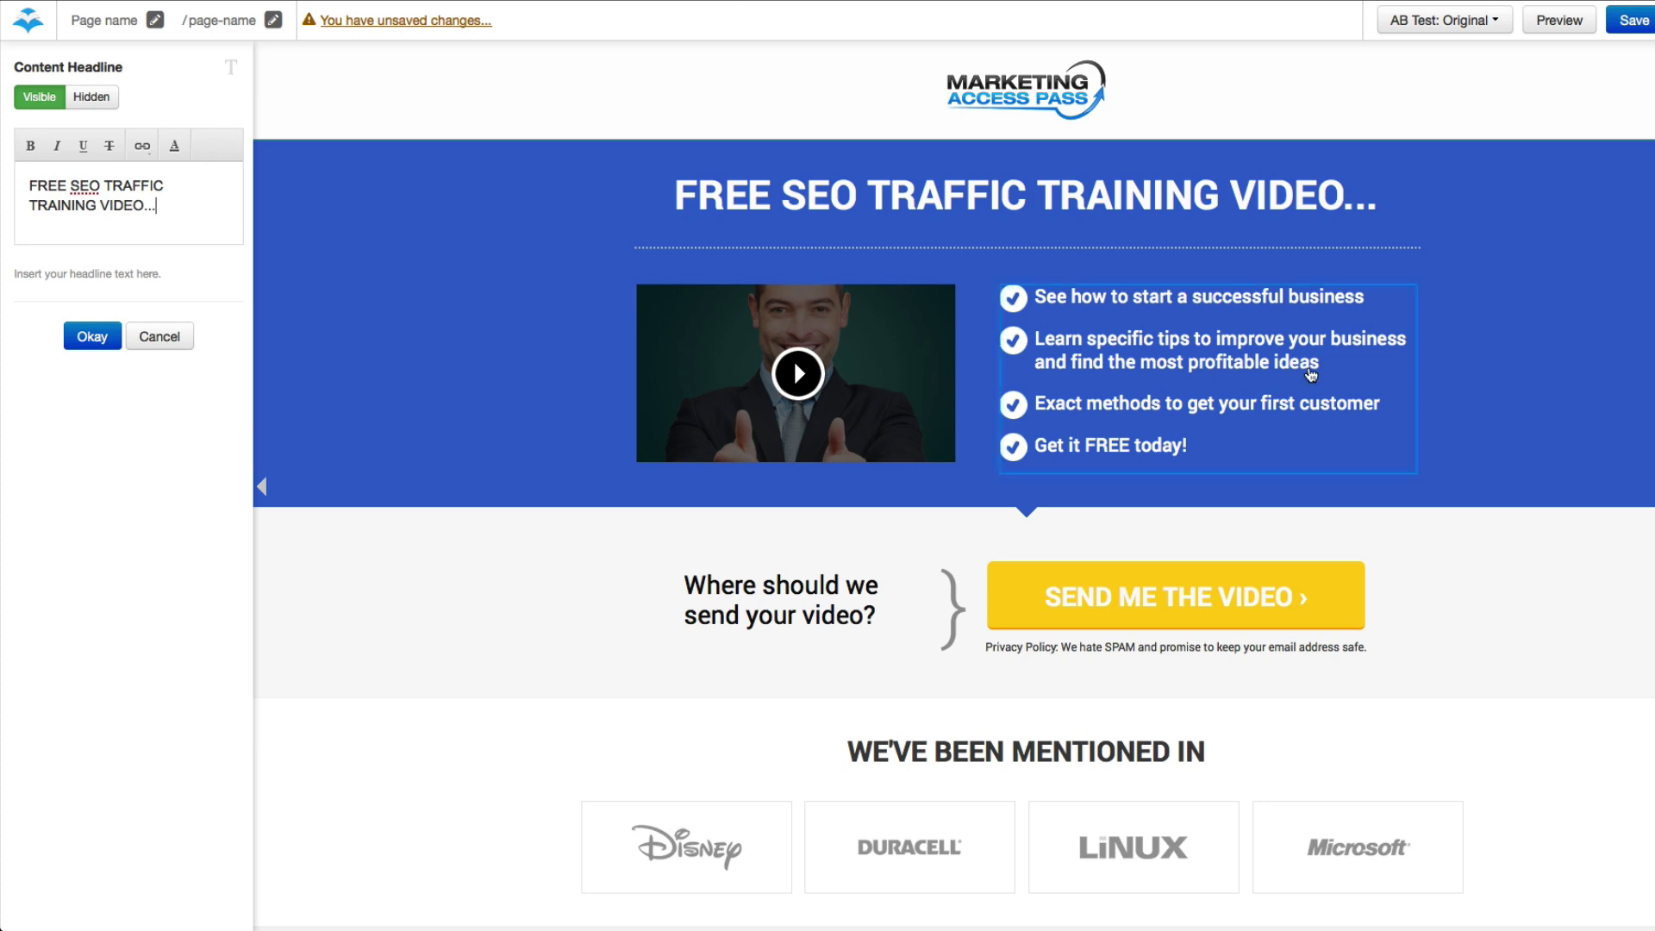
Step: Paste in four new bullet points about getting ranked on Google
{"action": "left_click", "coordinate": [1146, 353]}
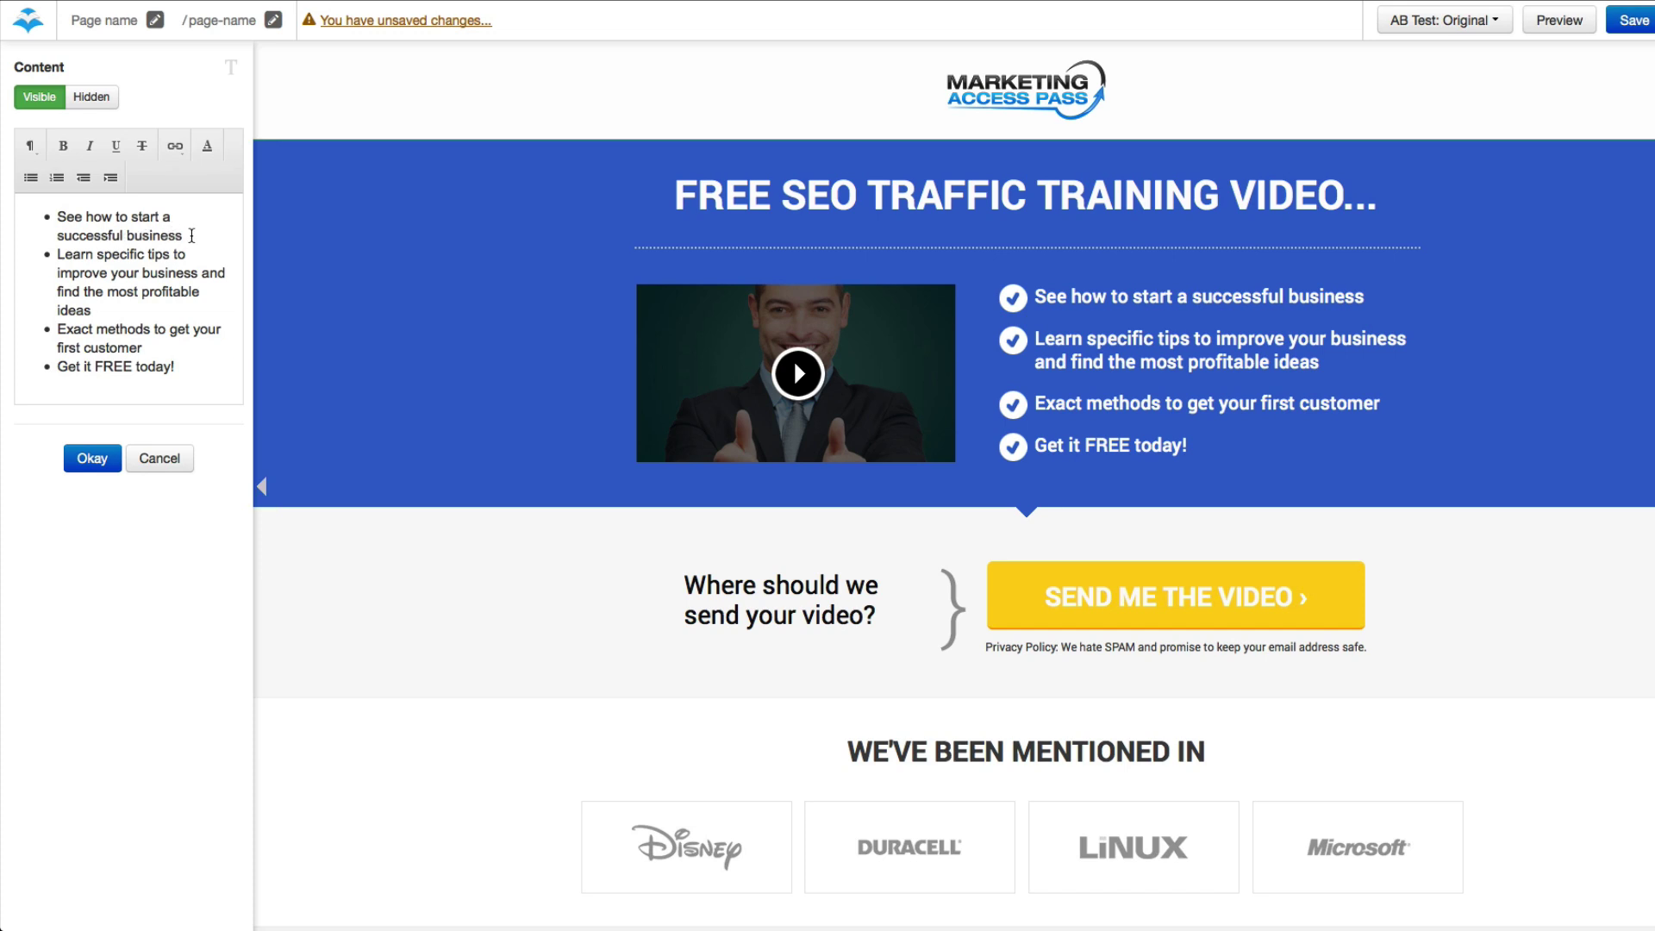
{"action": "left_click_drag", "start_coordinate": [191, 236], "coordinate": [121, 213]}
{"action": "key", "text": "ctrl+a"}
{"action": "type", "text": "Learn how to finally get ranked on Google Learn about the  7 SEO Plugins (6 are Free) Exact methods to better Optimize your blog Get access Free Today!"}
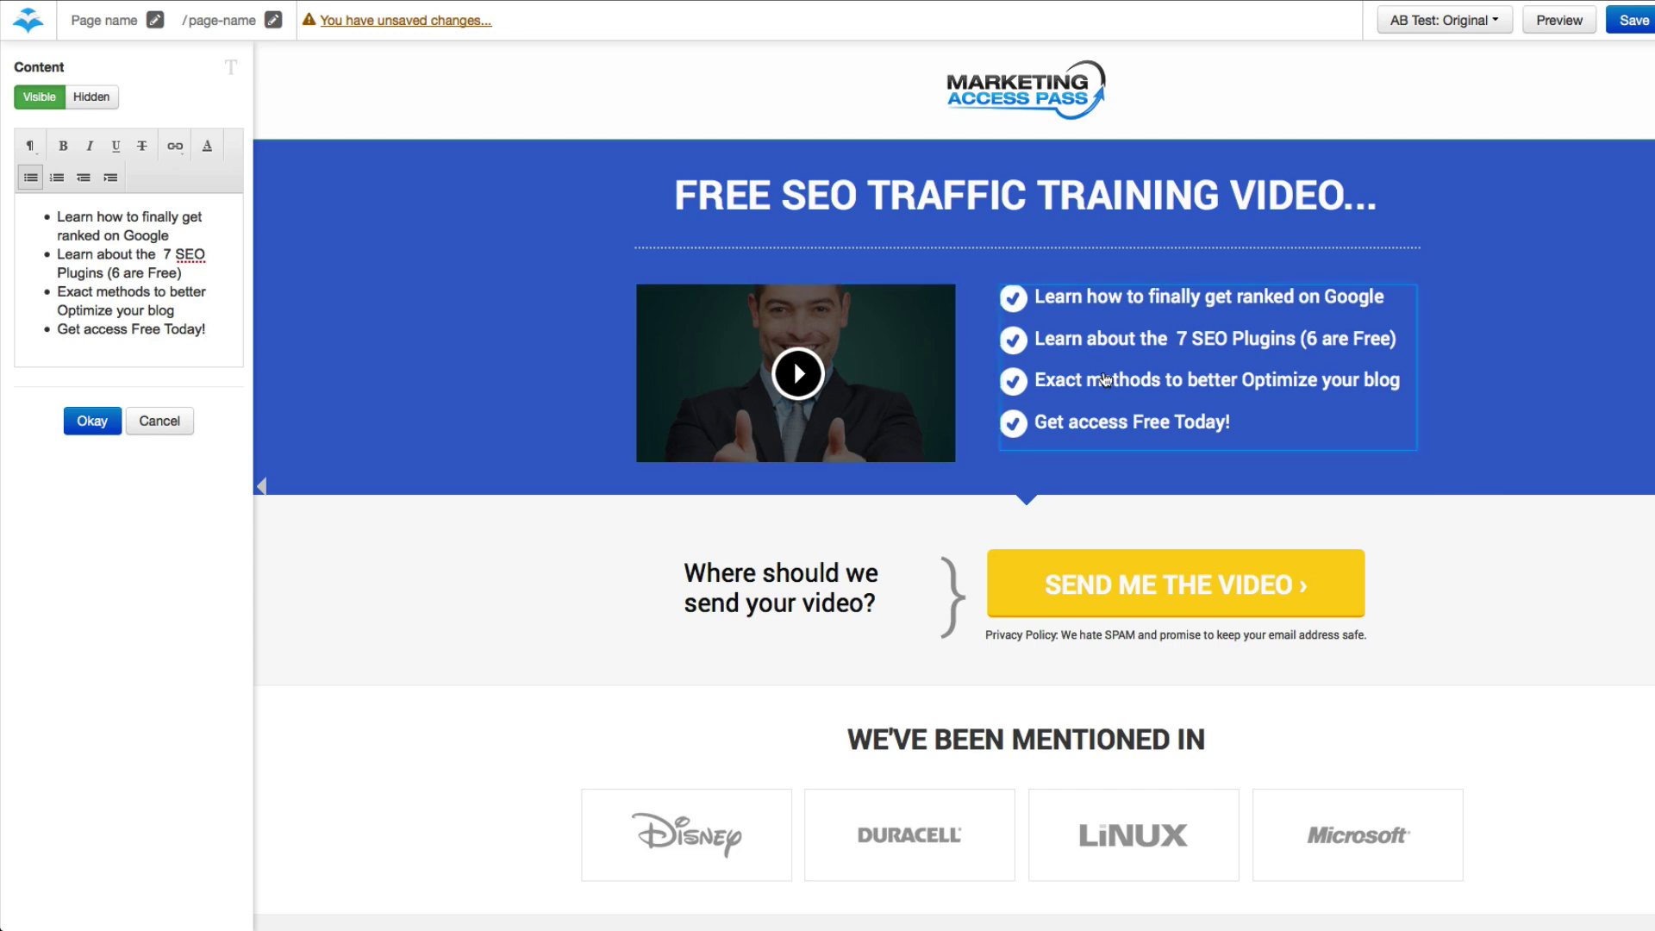
{"action": "left_click", "coordinate": [738, 412]}
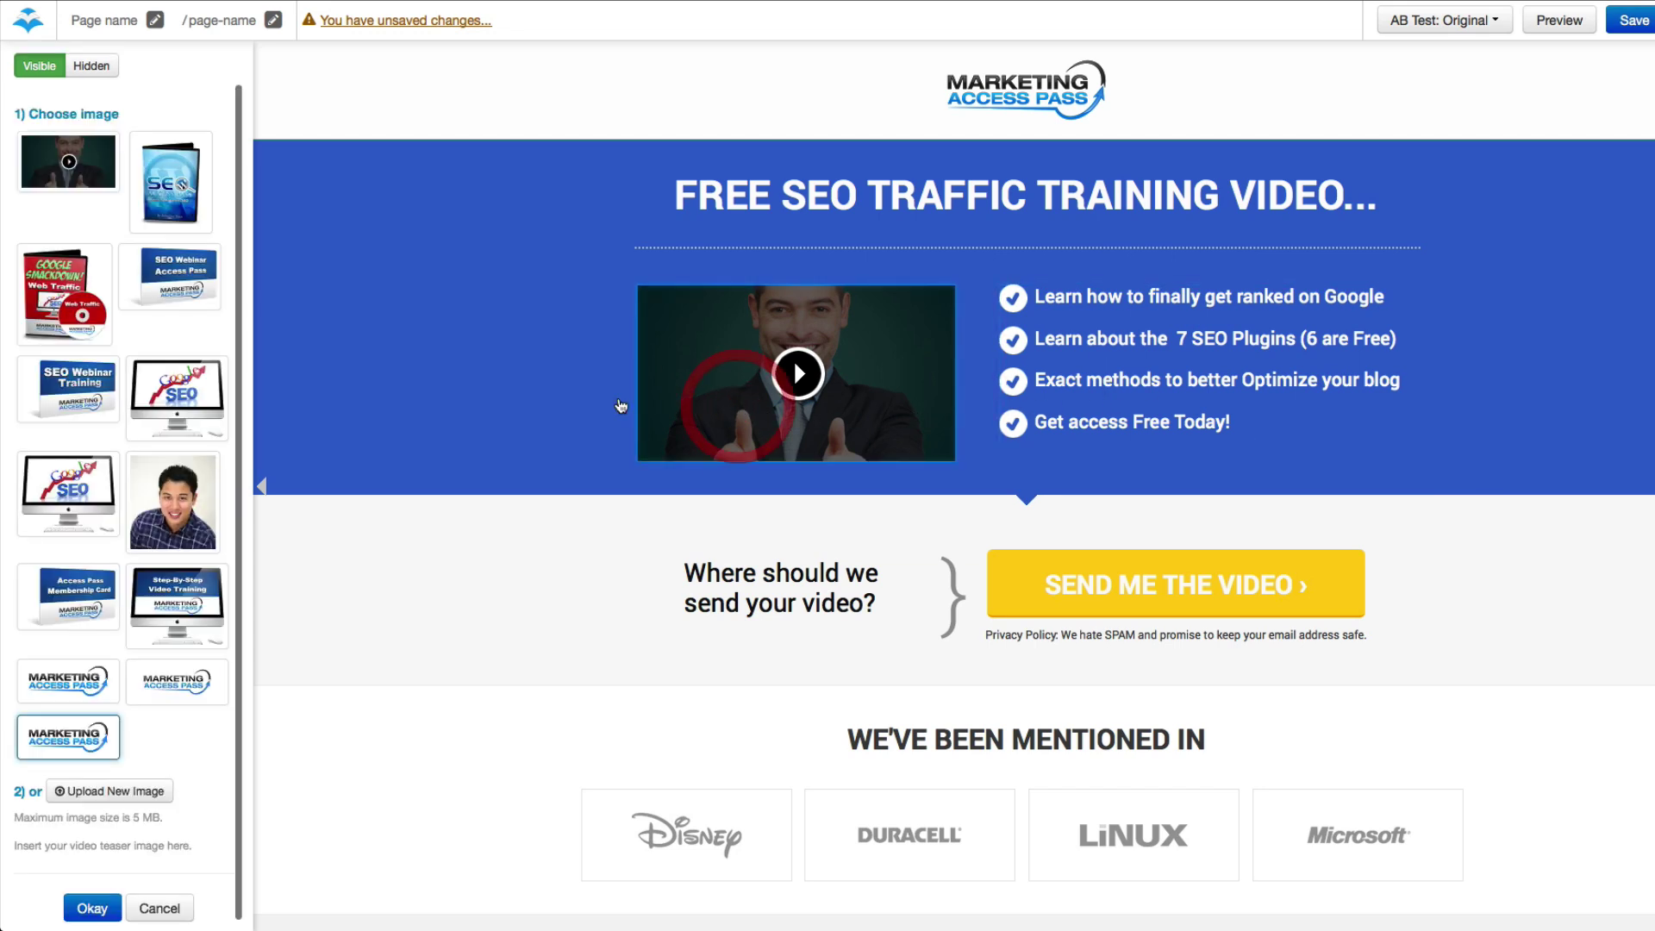
Step: Use the iMac Google SEO image as the teaser, then inspect the call-to-action and Disney logo
{"action": "left_click", "coordinate": [116, 426]}
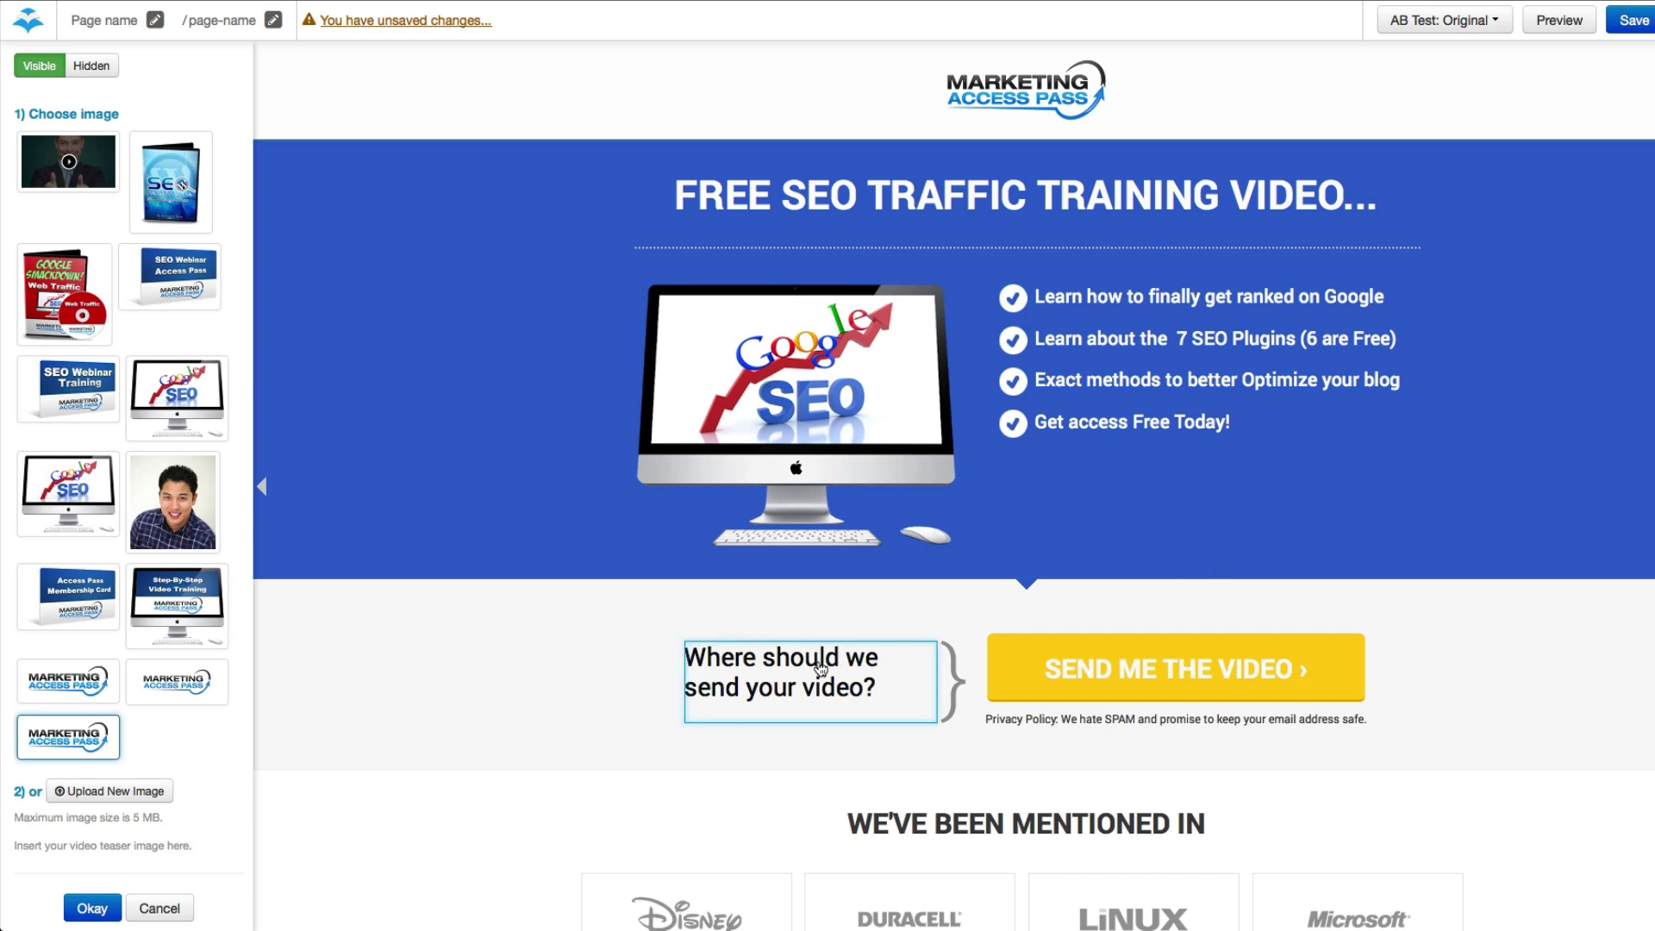
{"action": "scroll", "coordinate": [828, 679], "scroll_direction": "down", "scroll_amount": 2}
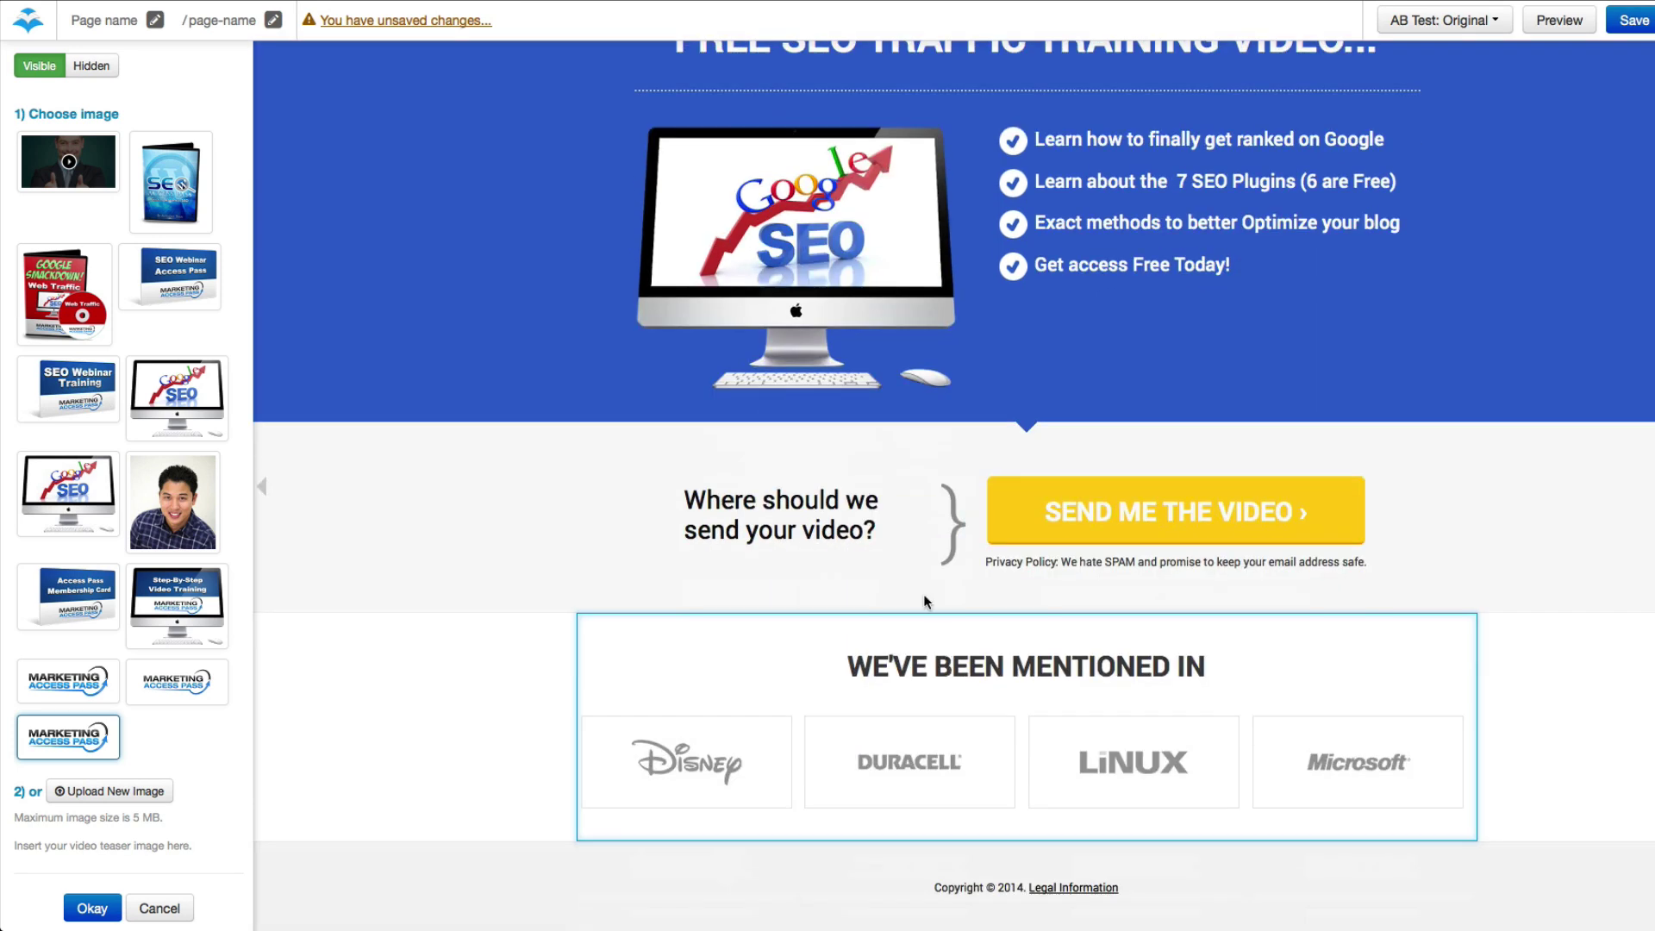
{"action": "left_click", "coordinate": [830, 527]}
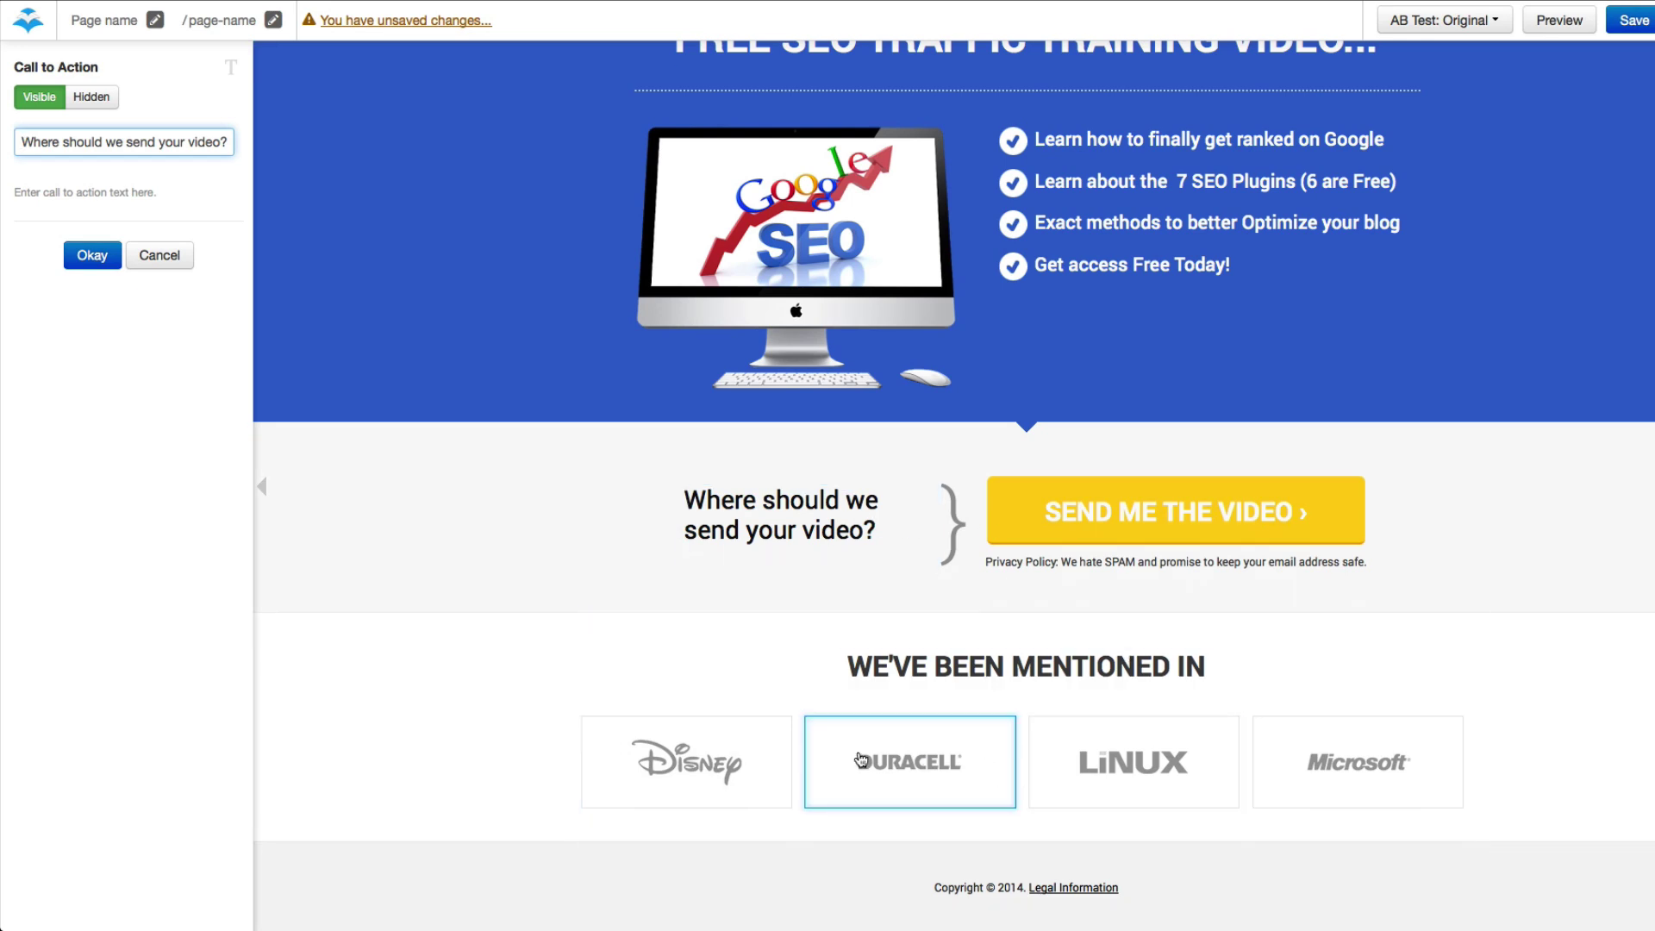
{"action": "left_click", "coordinate": [699, 773]}
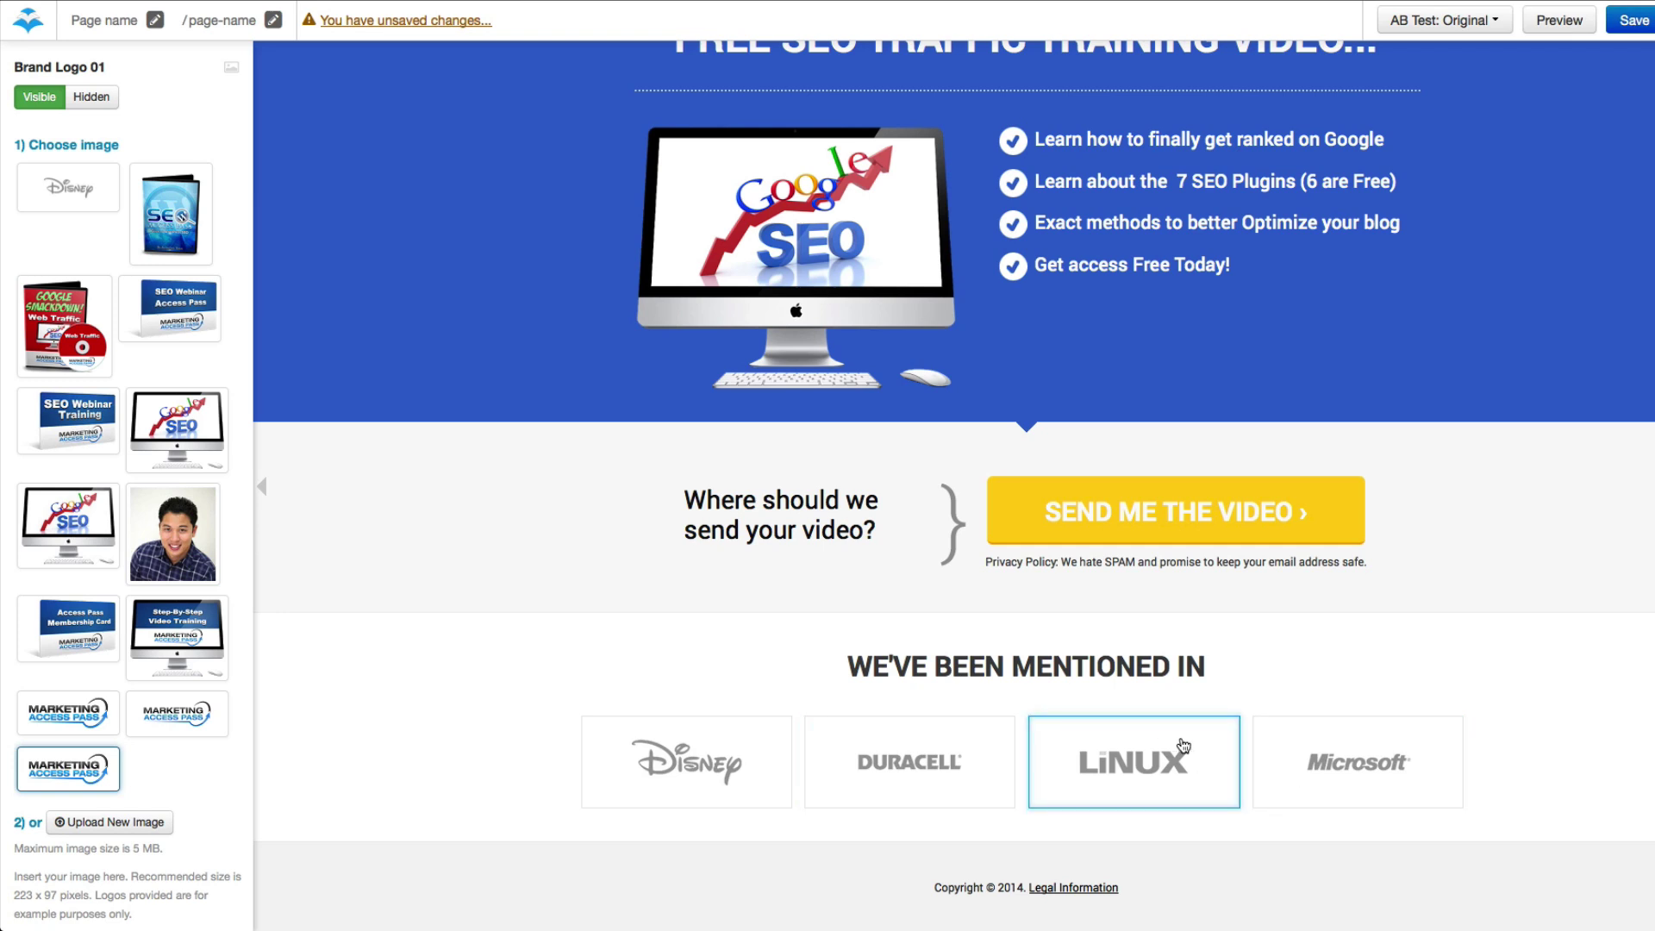
{"action": "scroll", "coordinate": [1182, 745], "scroll_direction": "up", "scroll_amount": 3}
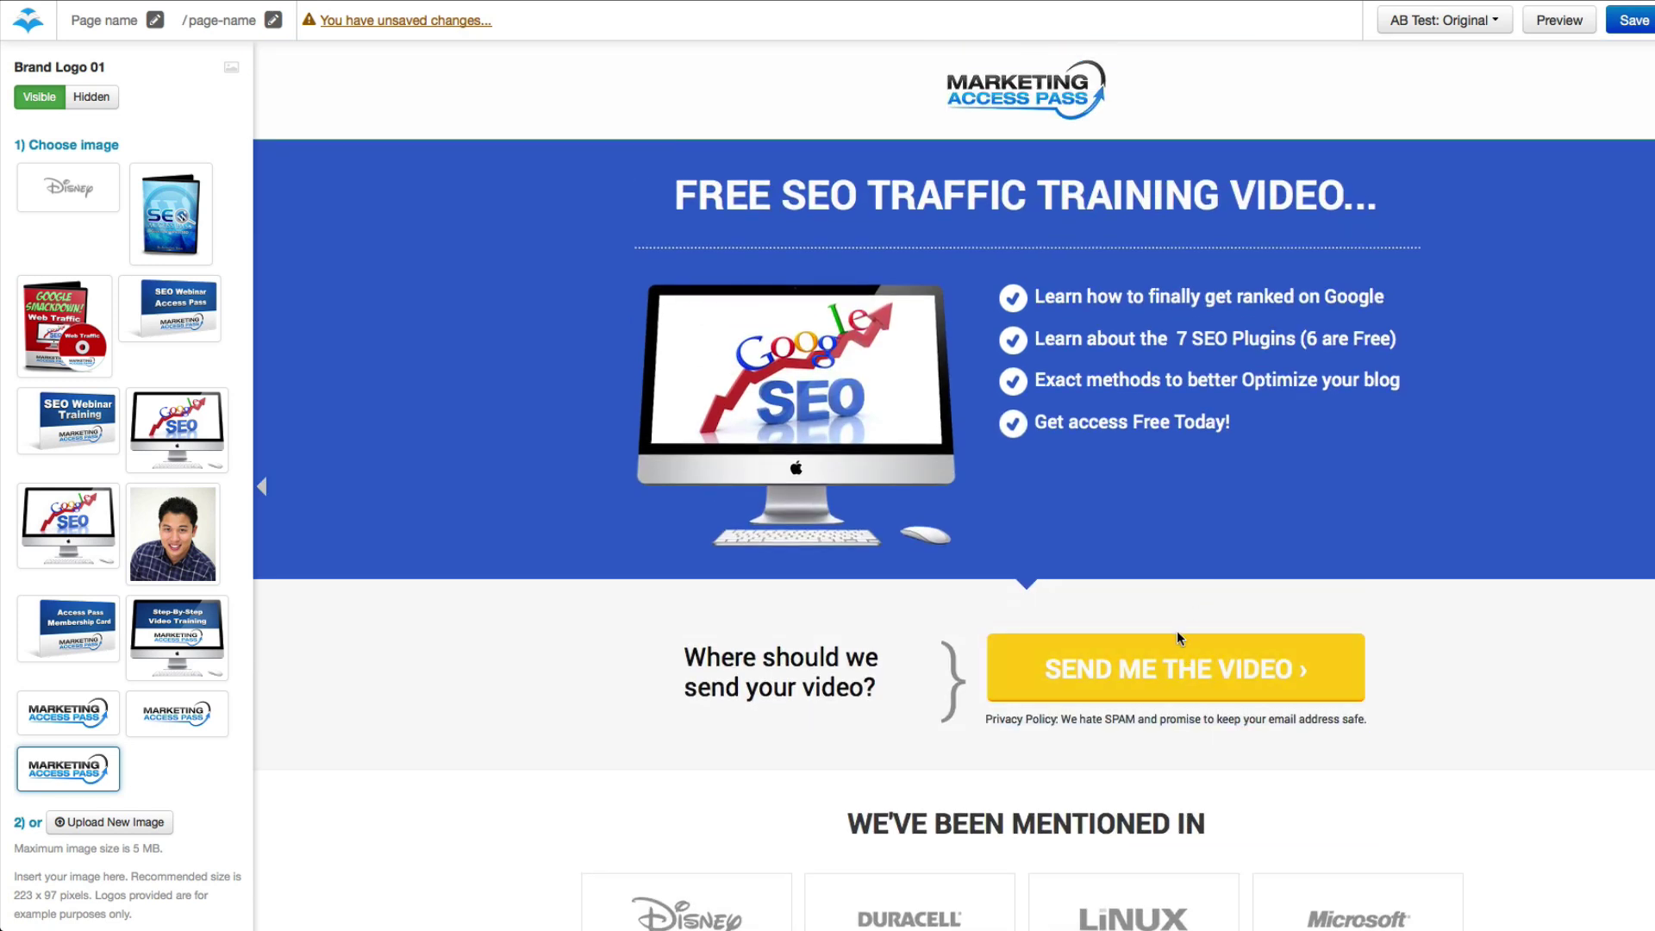
Step: Open the SEND ME THE VIDEO opt-in popup and set the blue SEO box as its form image
{"action": "left_click", "coordinate": [1176, 669]}
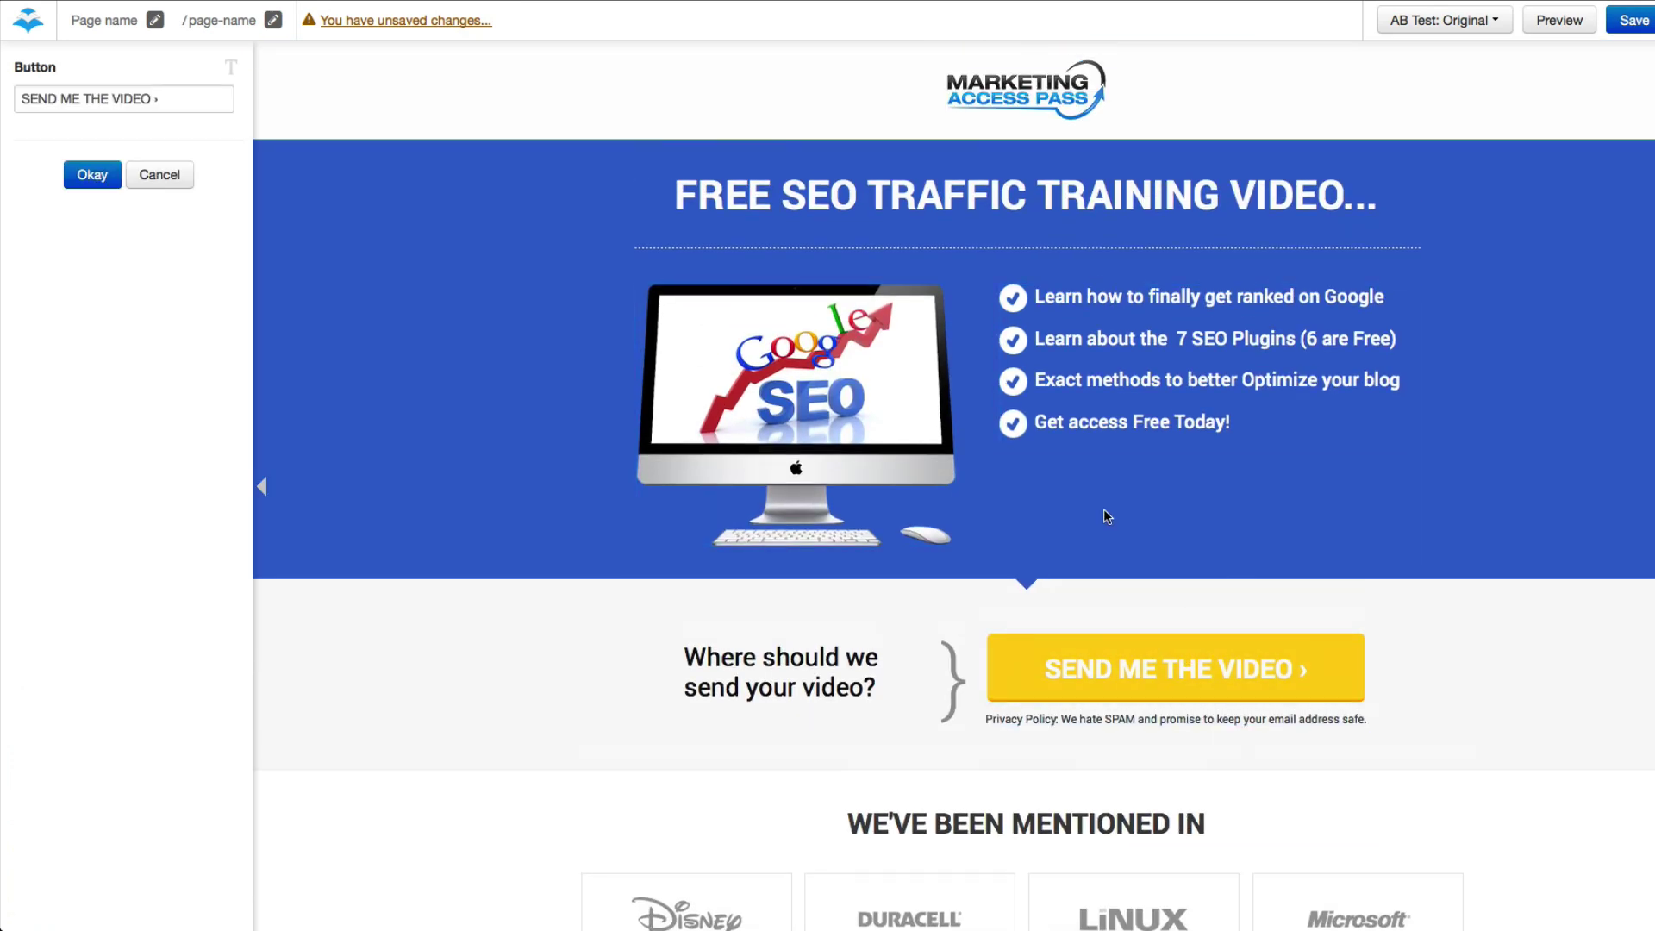
{"action": "left_click", "coordinate": [1149, 676]}
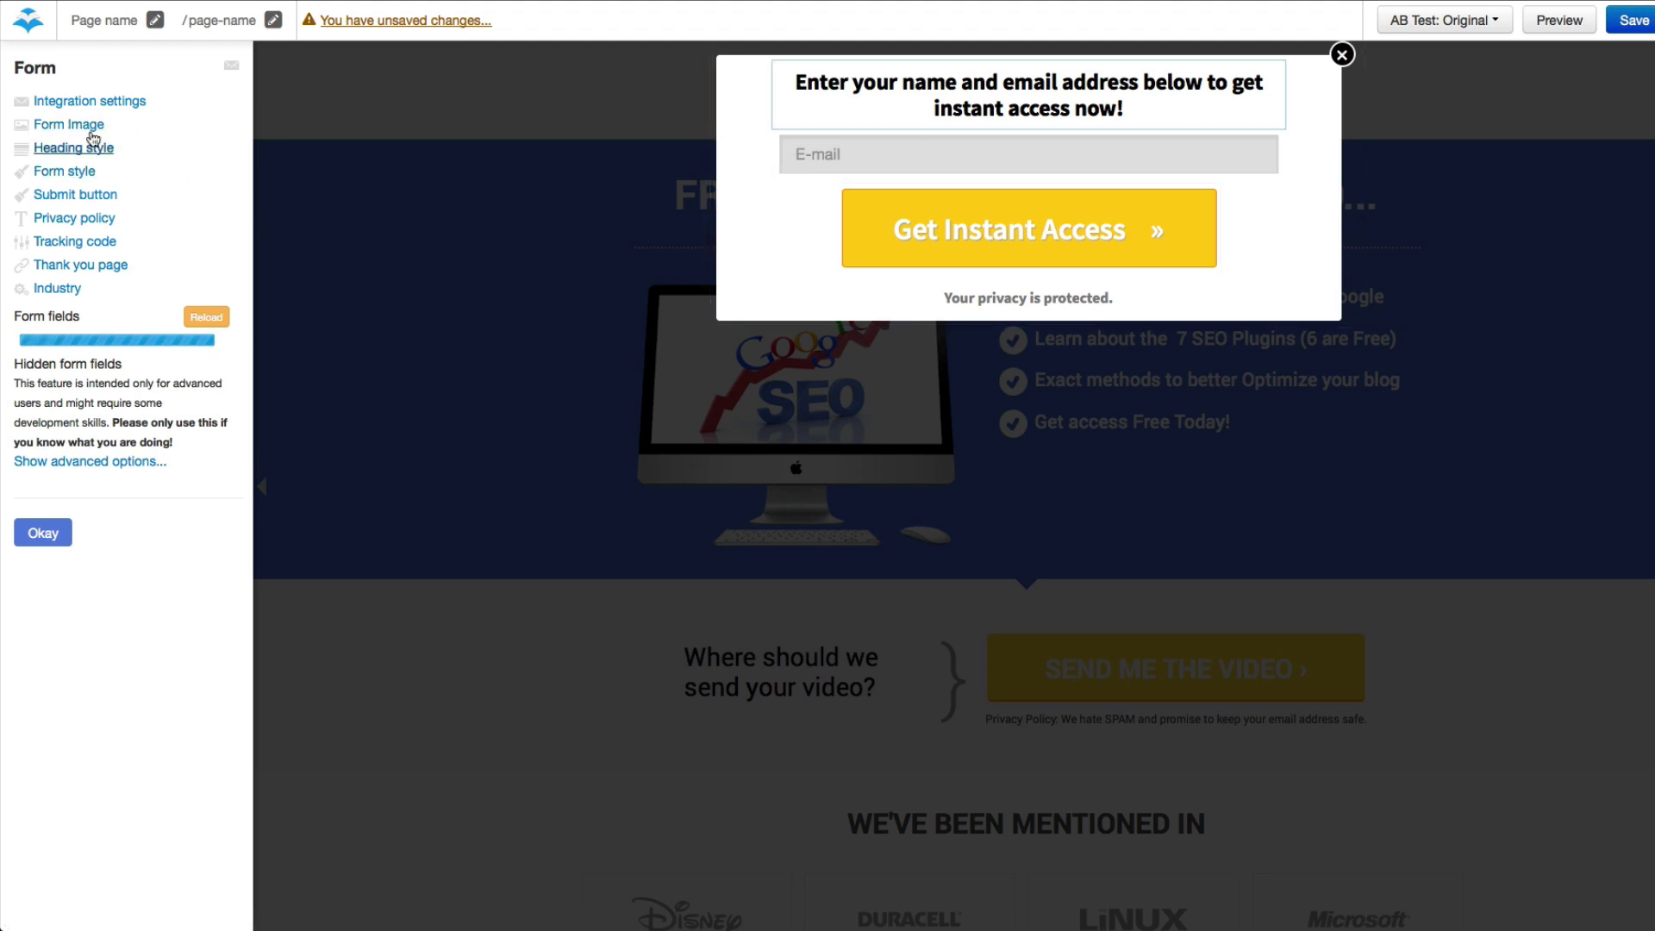
{"action": "left_click", "coordinate": [68, 125]}
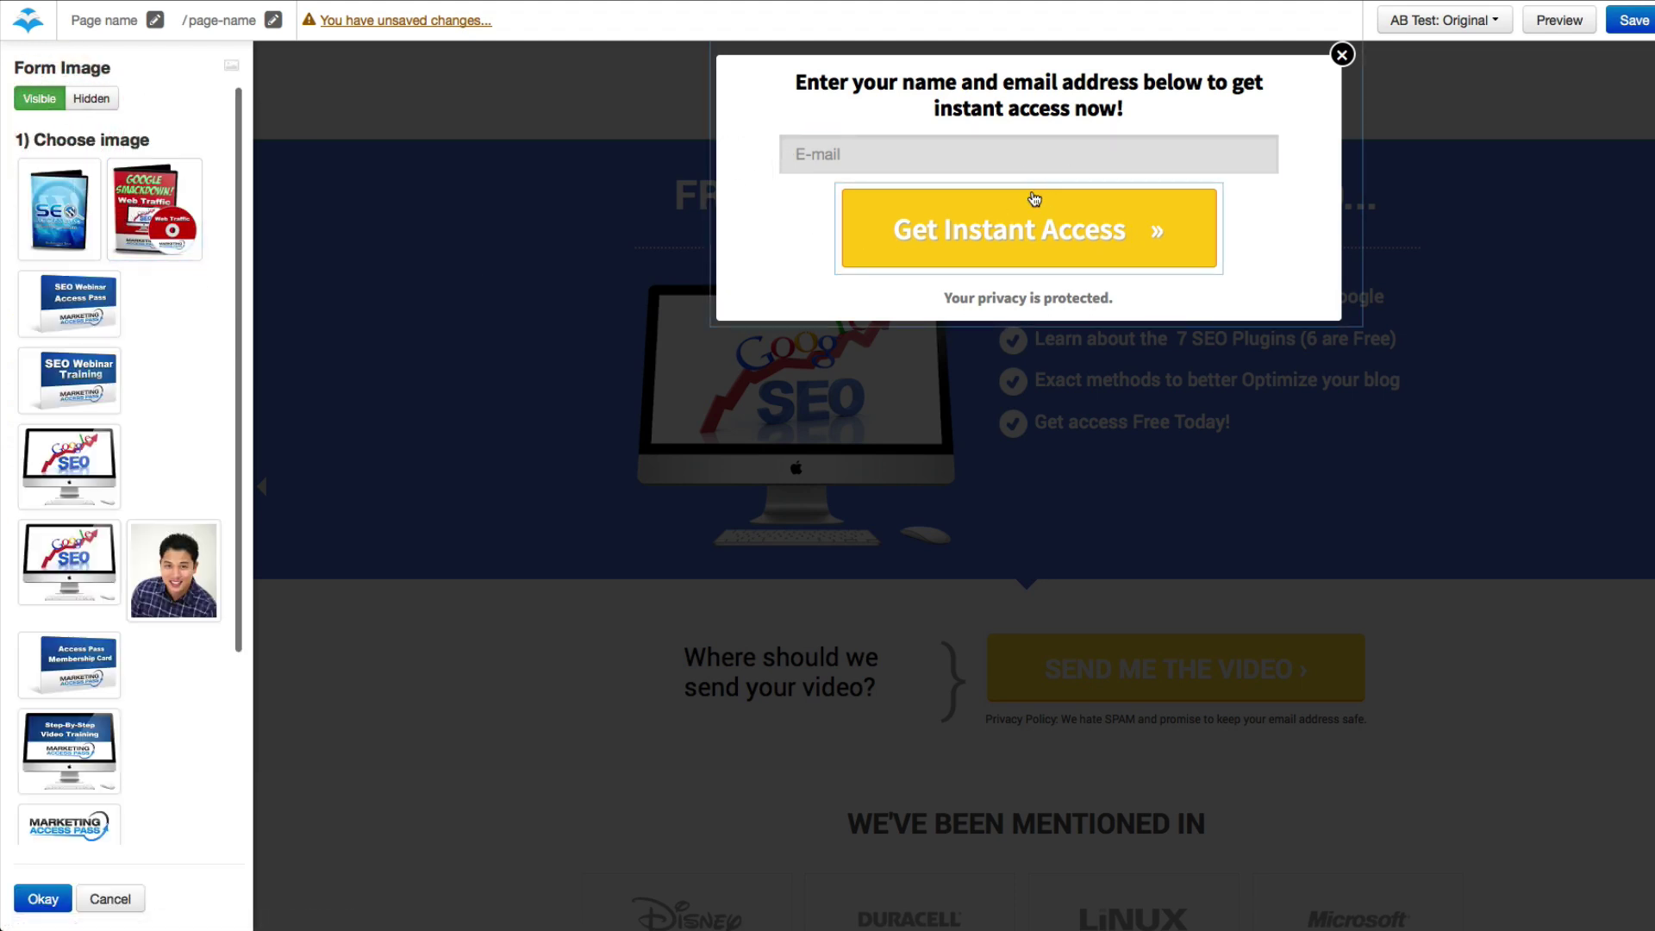
{"action": "left_click", "coordinate": [70, 233]}
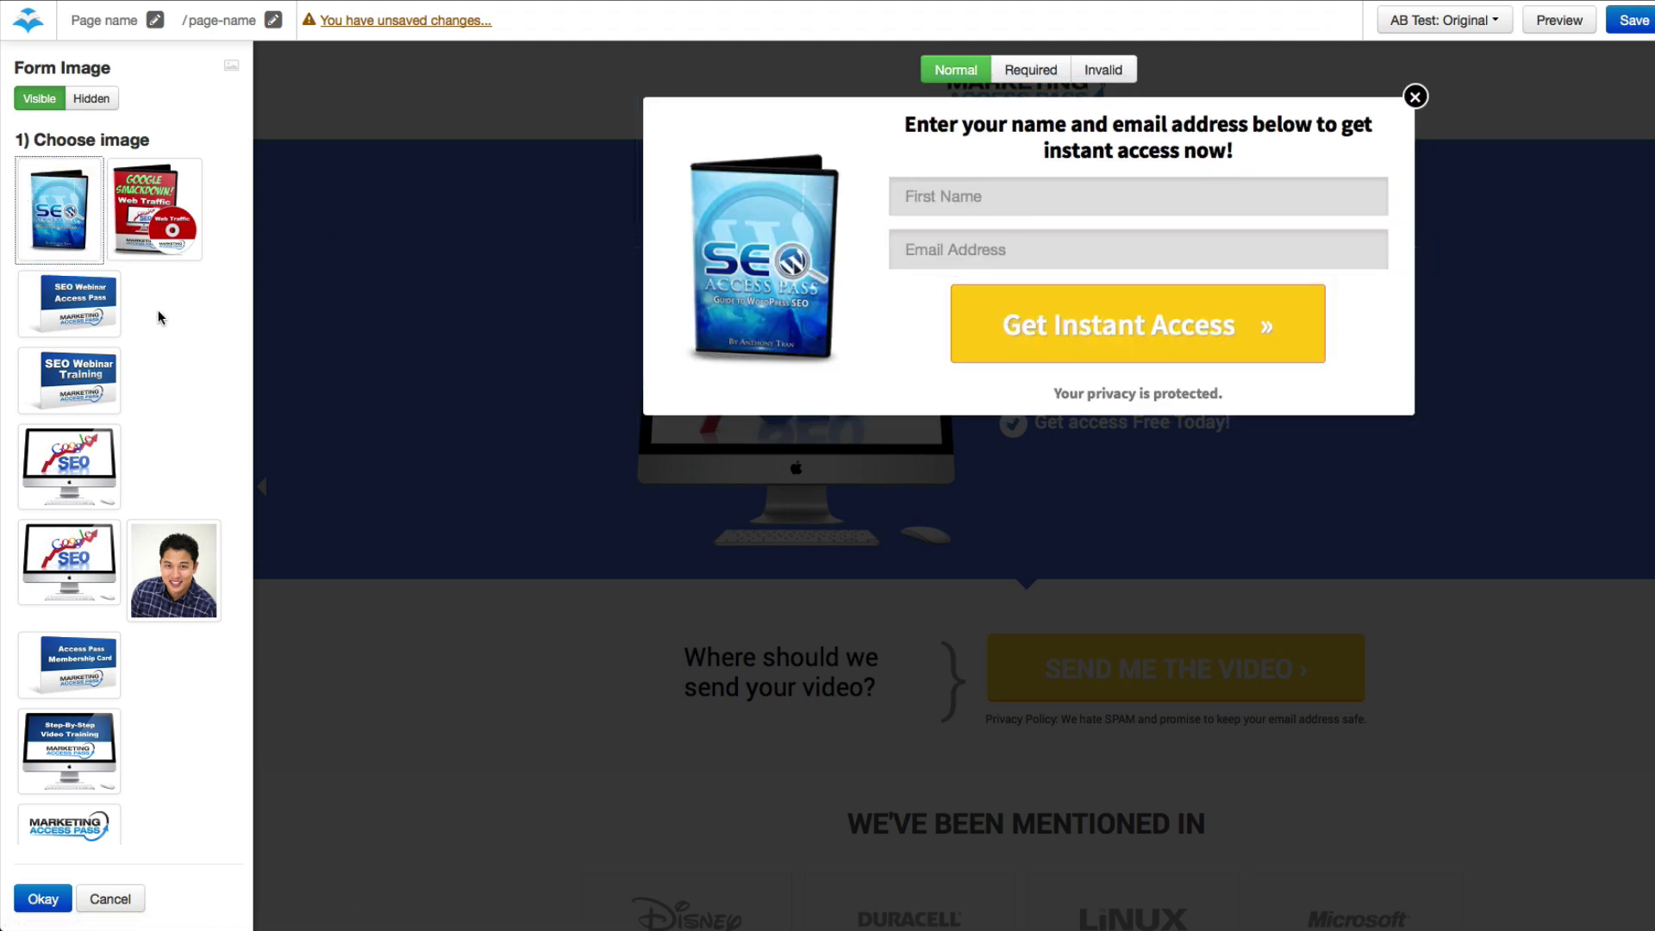
{"action": "left_click", "coordinate": [43, 901]}
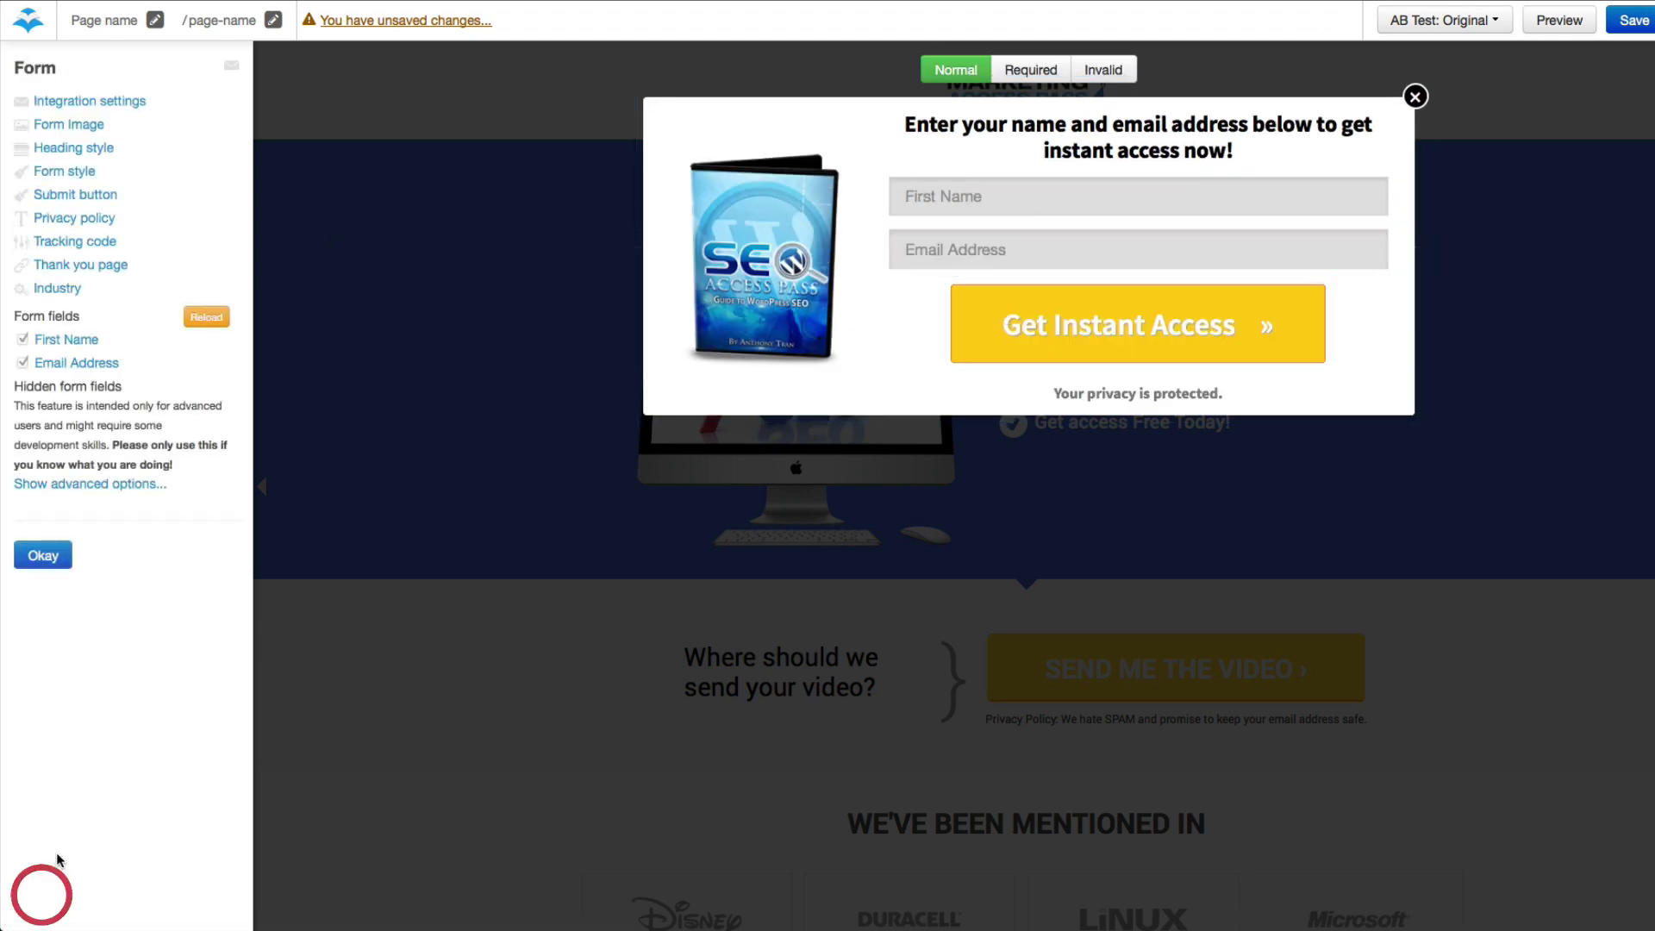
Step: Review the submit button border and thank-you page settings, leaving both unchanged
{"action": "left_click", "coordinate": [86, 197]}
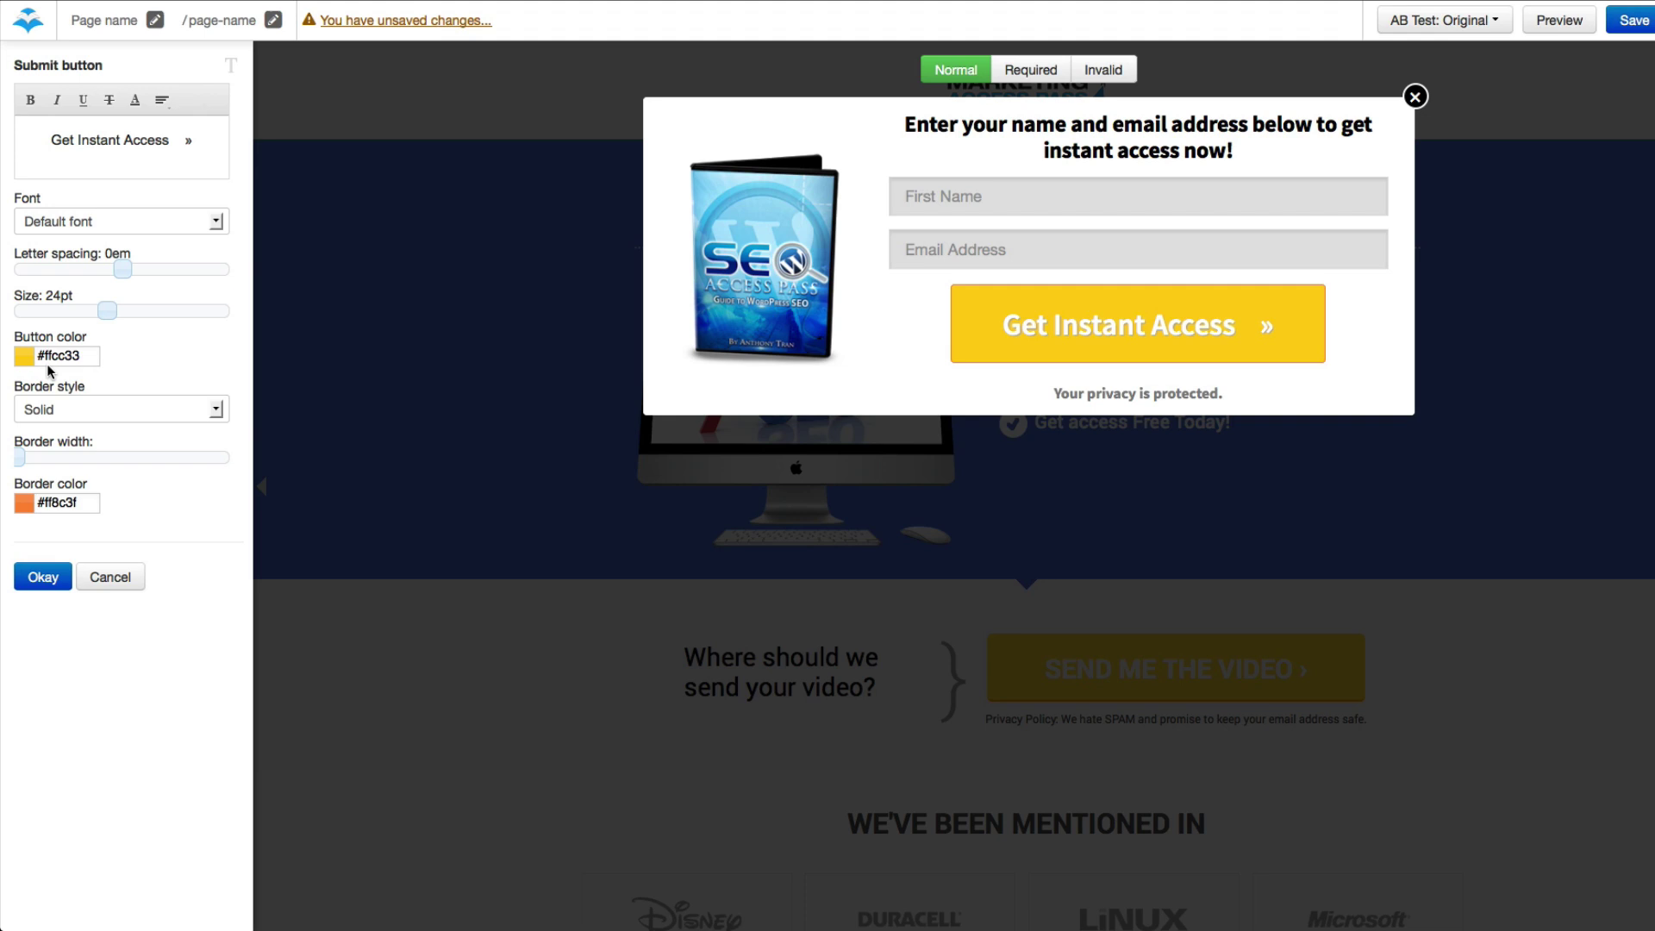
{"action": "left_click", "coordinate": [29, 460]}
{"action": "left_click_drag", "start_coordinate": [30, 463], "coordinate": [22, 459]}
{"action": "left_click", "coordinate": [36, 579]}
{"action": "left_click", "coordinate": [100, 267]}
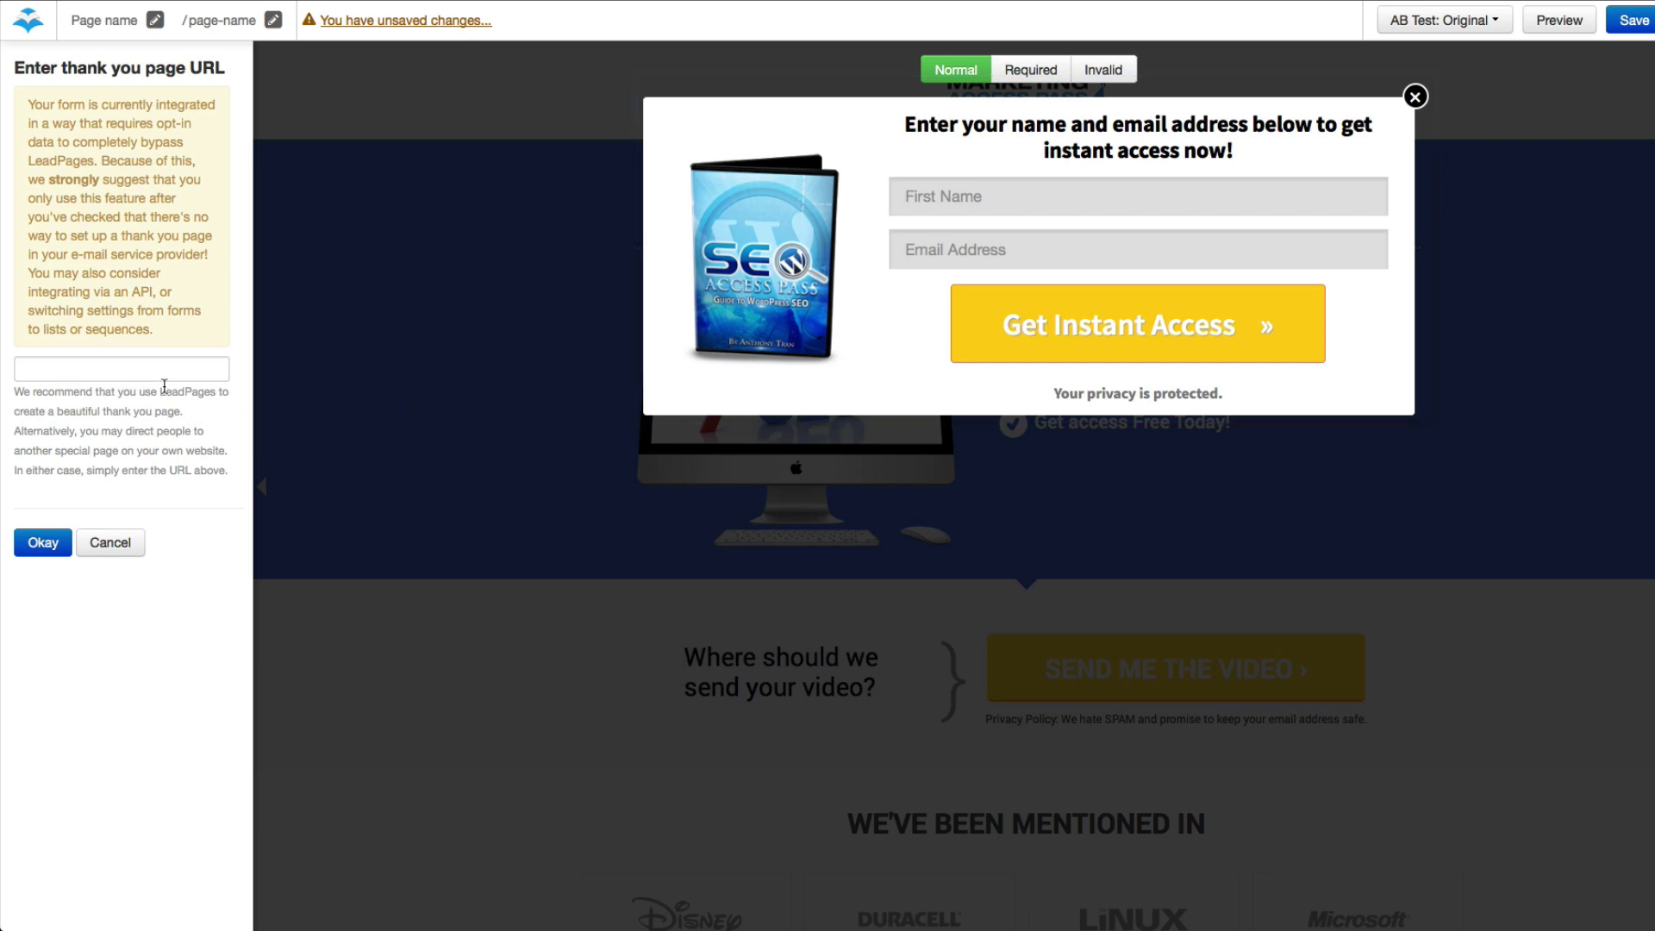
{"action": "left_click", "coordinate": [43, 542]}
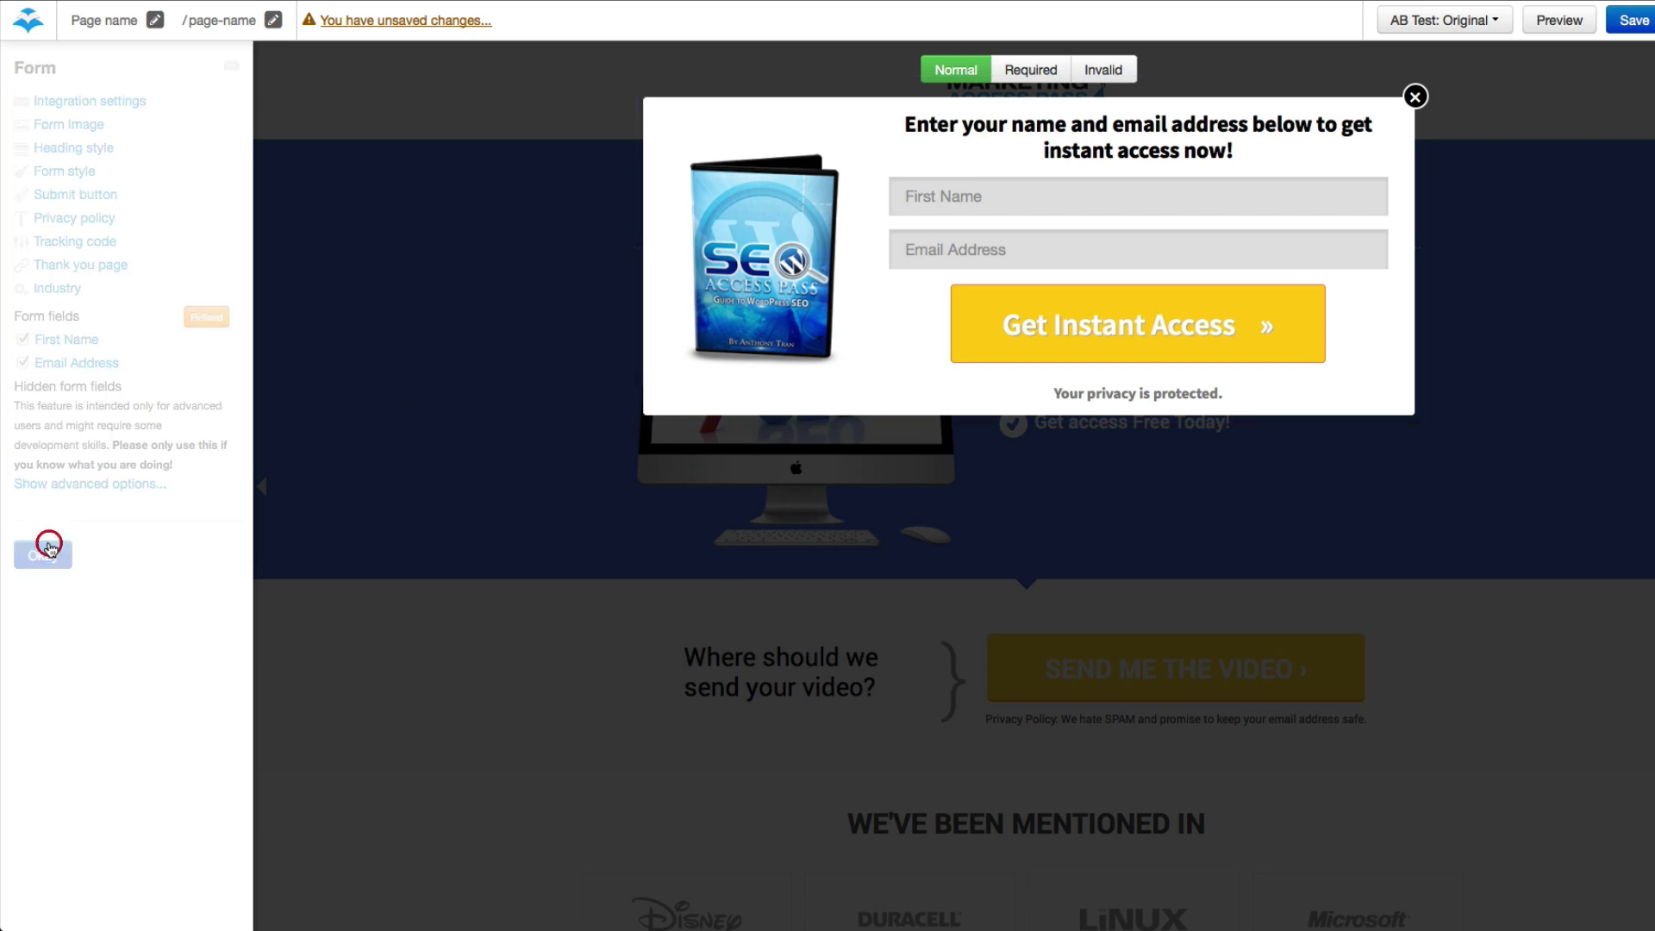
Step: Close the popup, rename the page MAP Training Example, save it, and begin publishing
{"action": "left_click", "coordinate": [429, 386]}
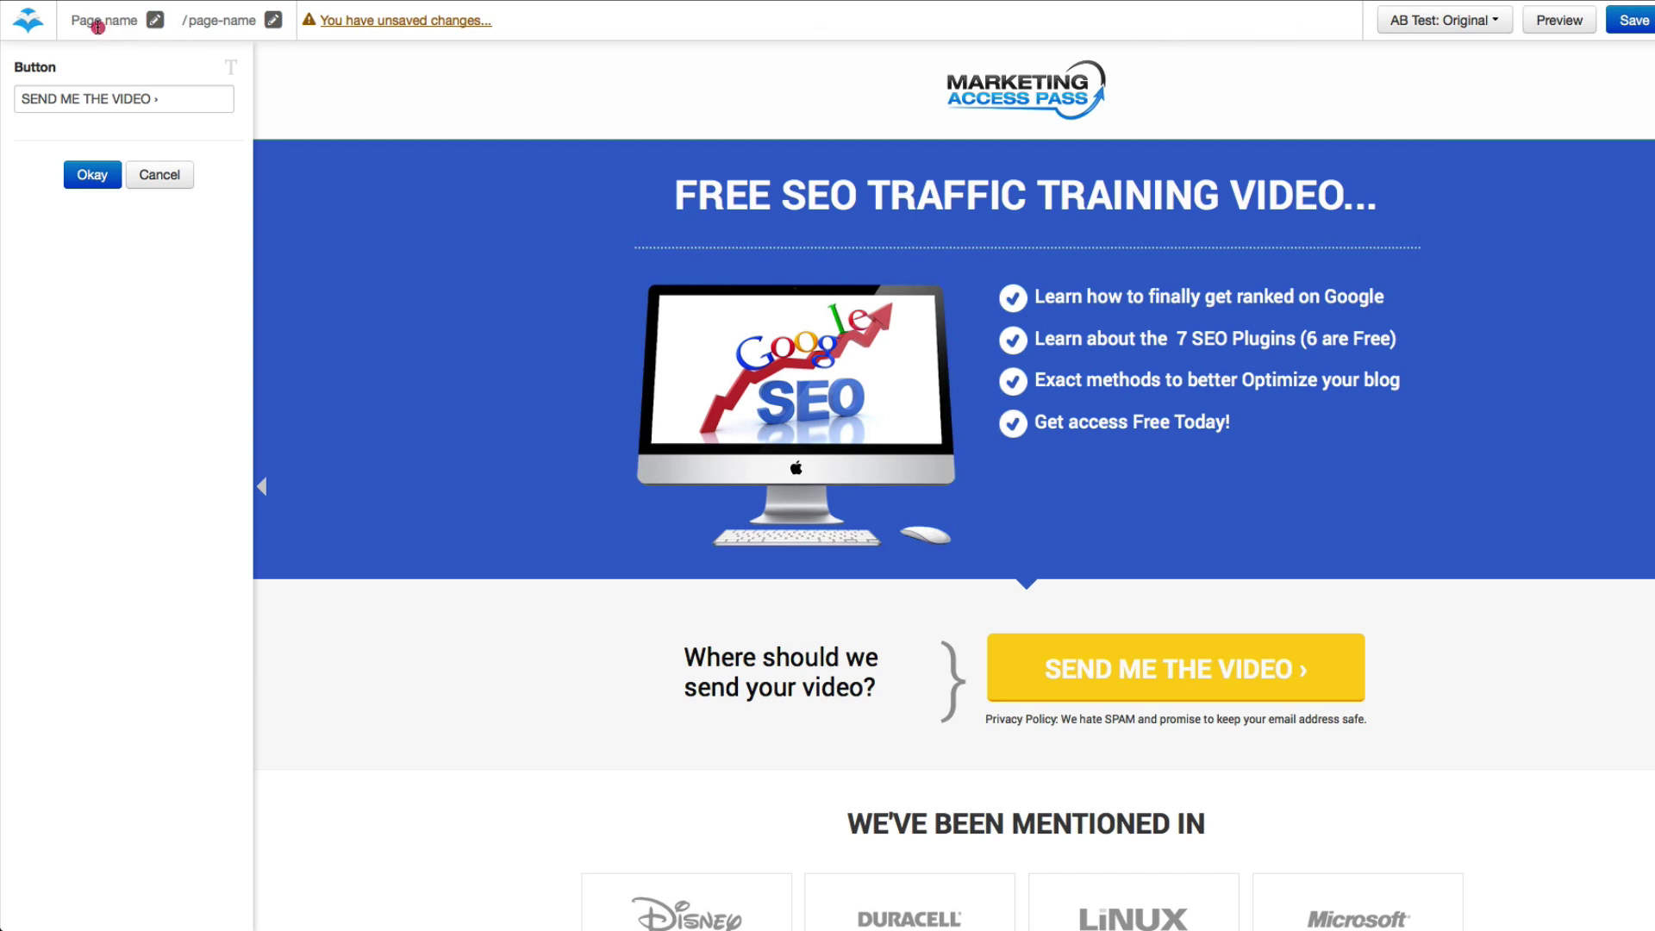
{"action": "left_click", "coordinate": [98, 27]}
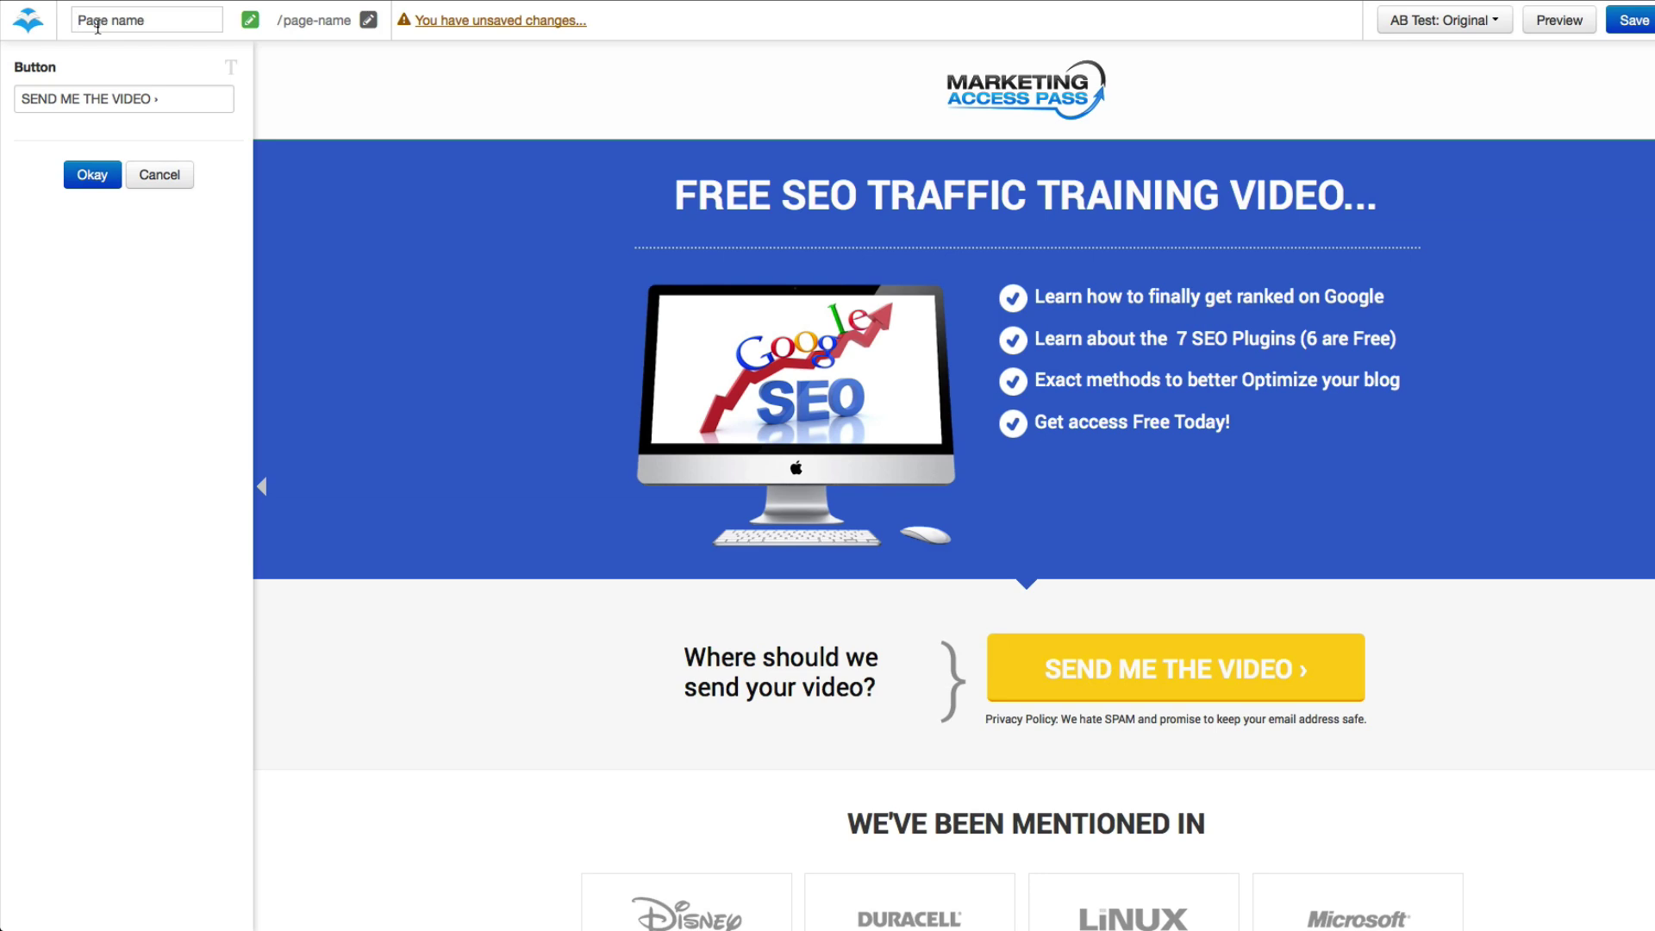
{"action": "type", "text": "MAP "}
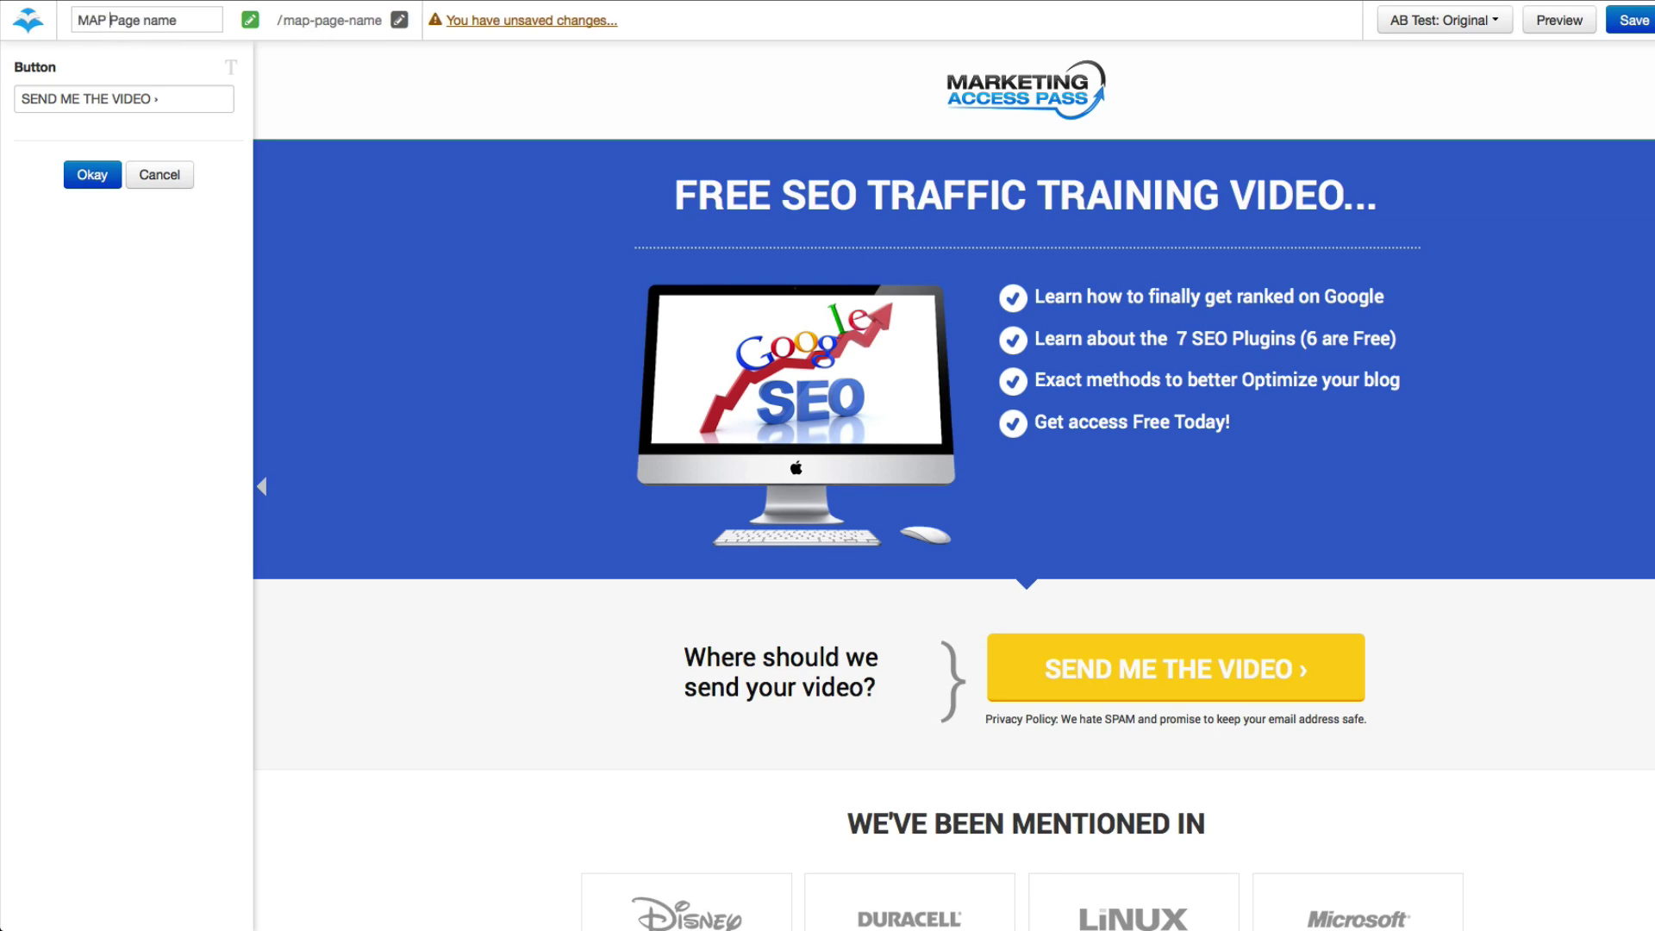
{"action": "type", "text": "Training Op"}
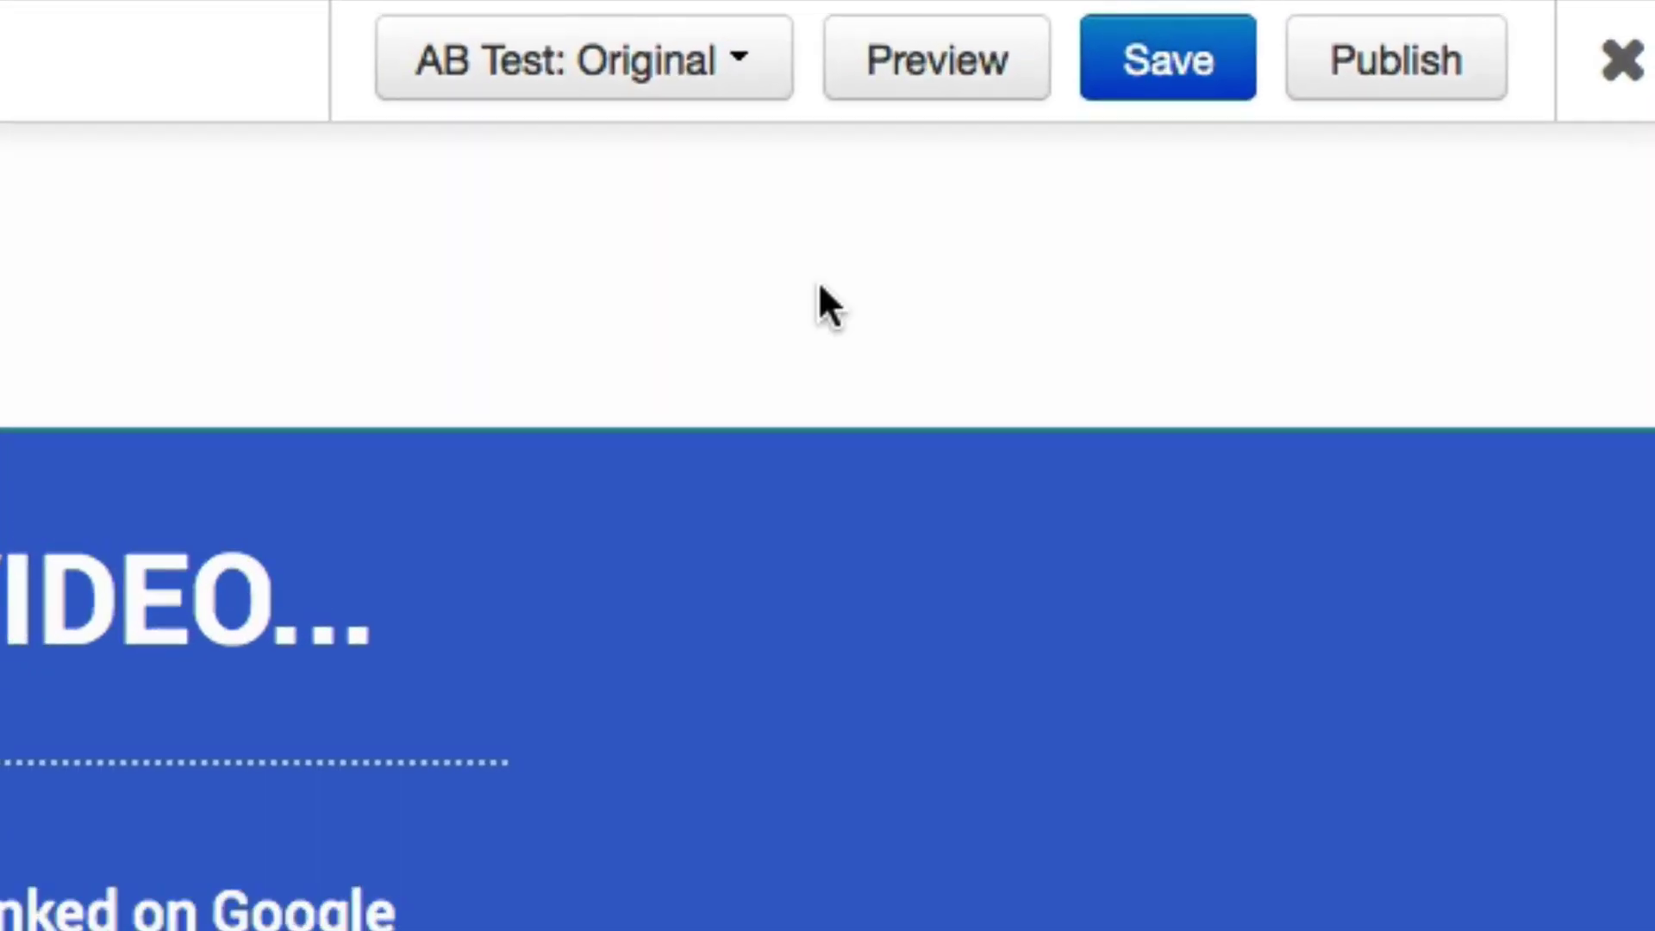
{"action": "left_click", "coordinate": [1088, 82]}
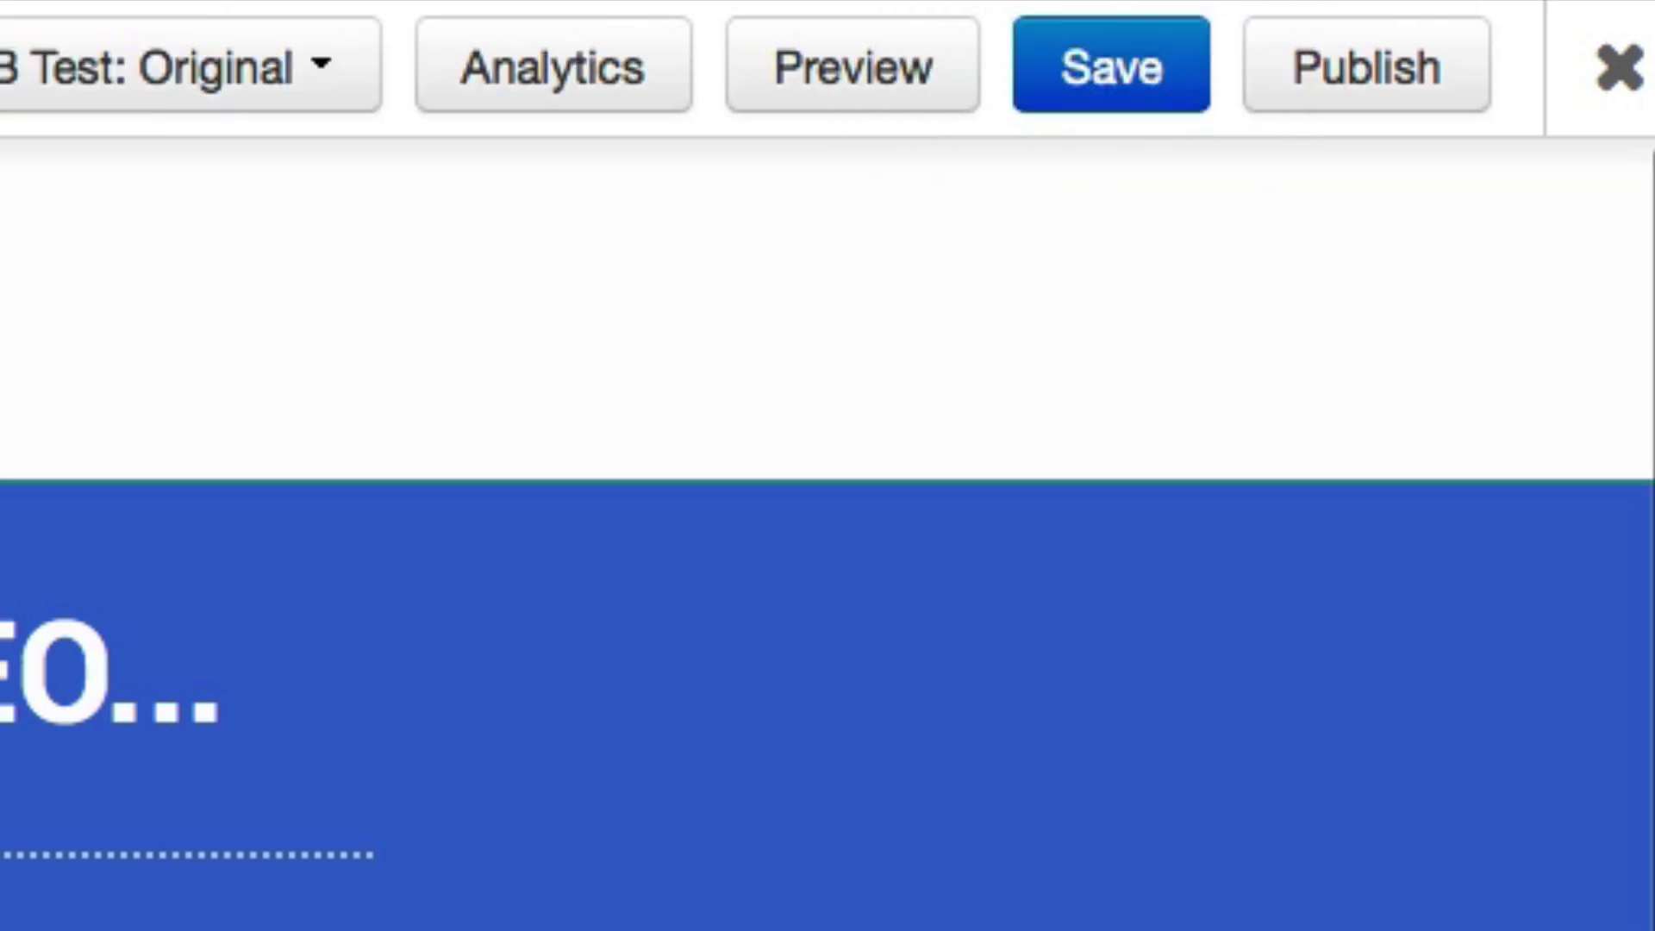
{"action": "left_click", "coordinate": [1371, 97]}
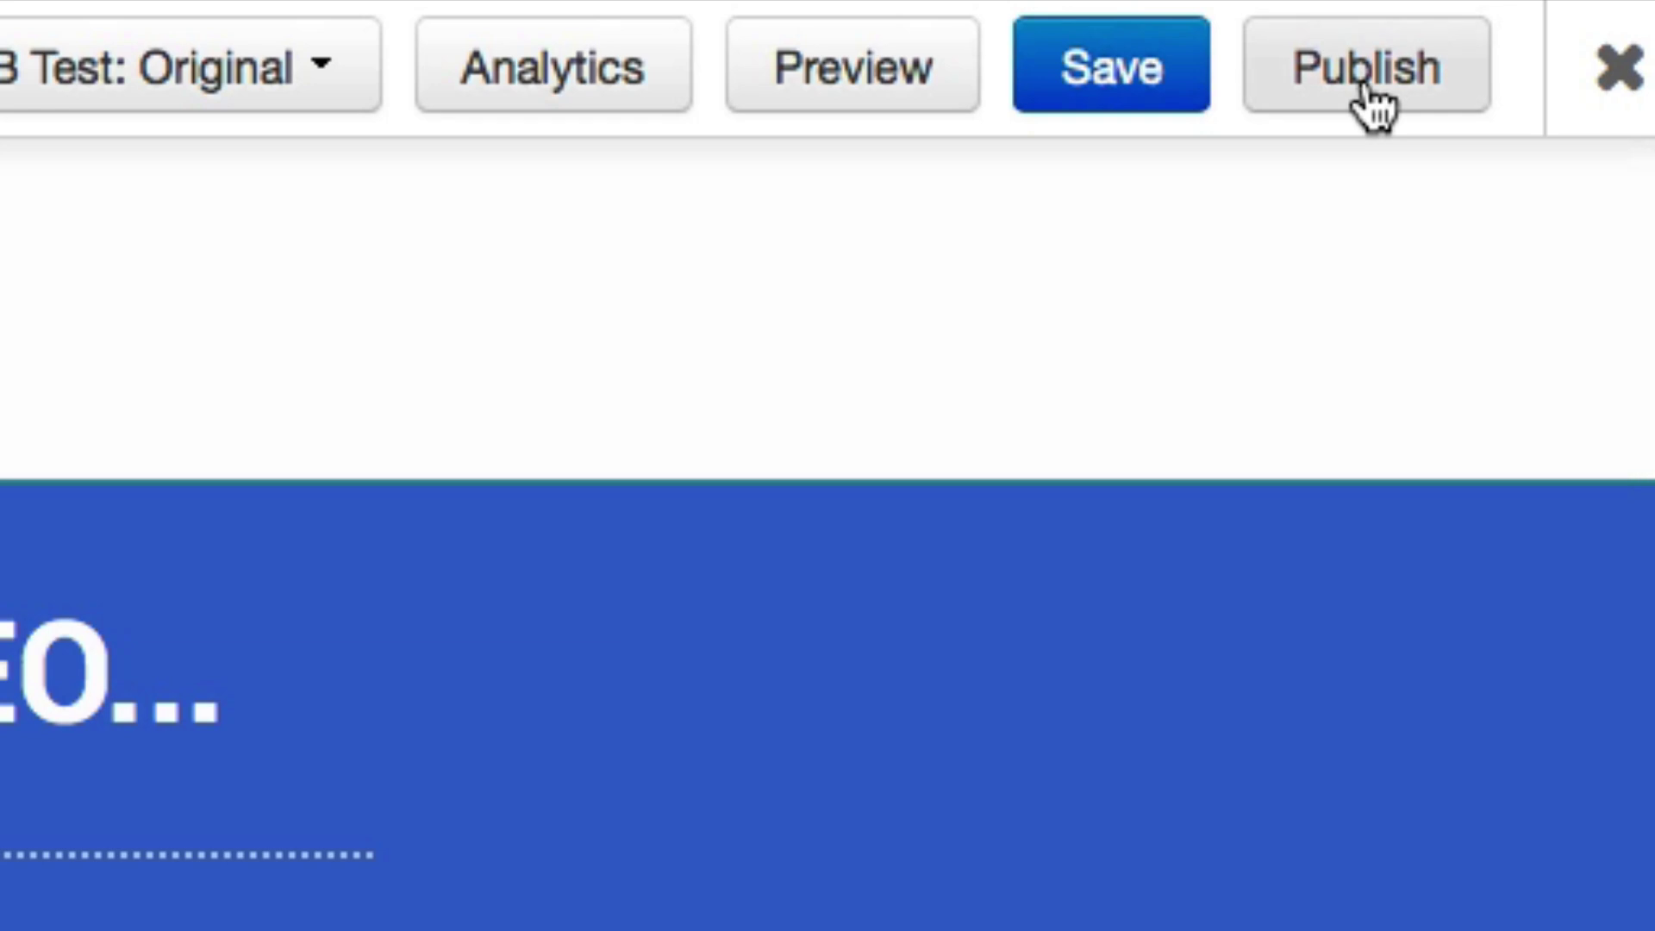
Step: Choose WordPress as the publish destination and download the LeadPages WordPress plugin
{"action": "left_click", "coordinate": [1331, 108]}
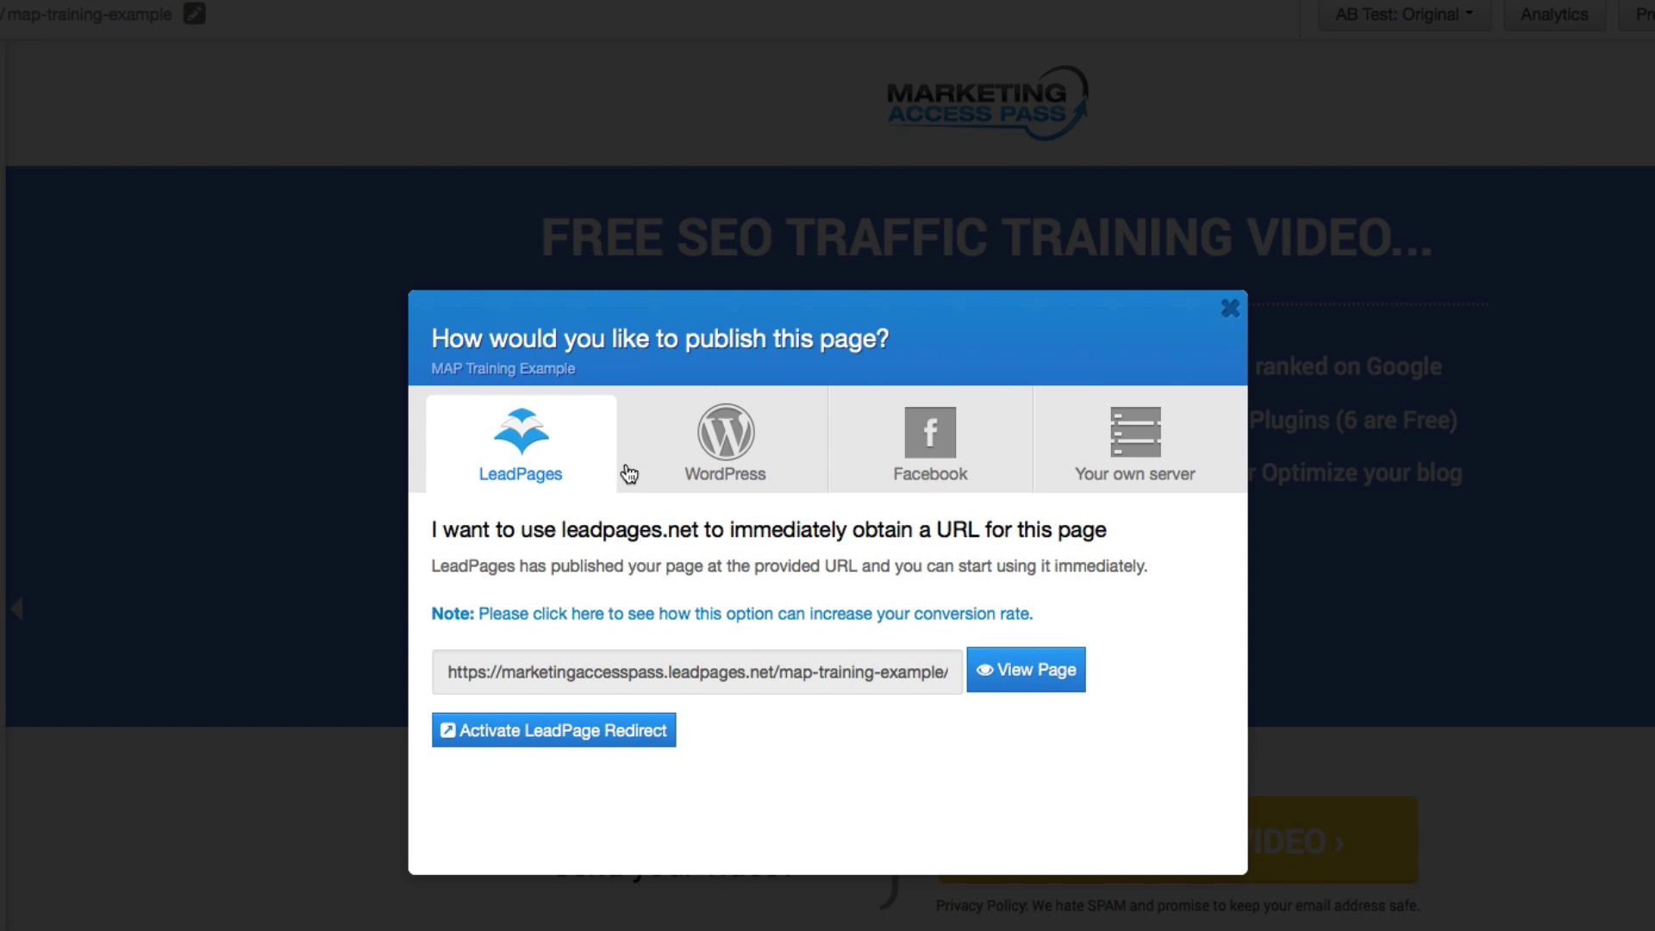
{"action": "left_click", "coordinate": [732, 463]}
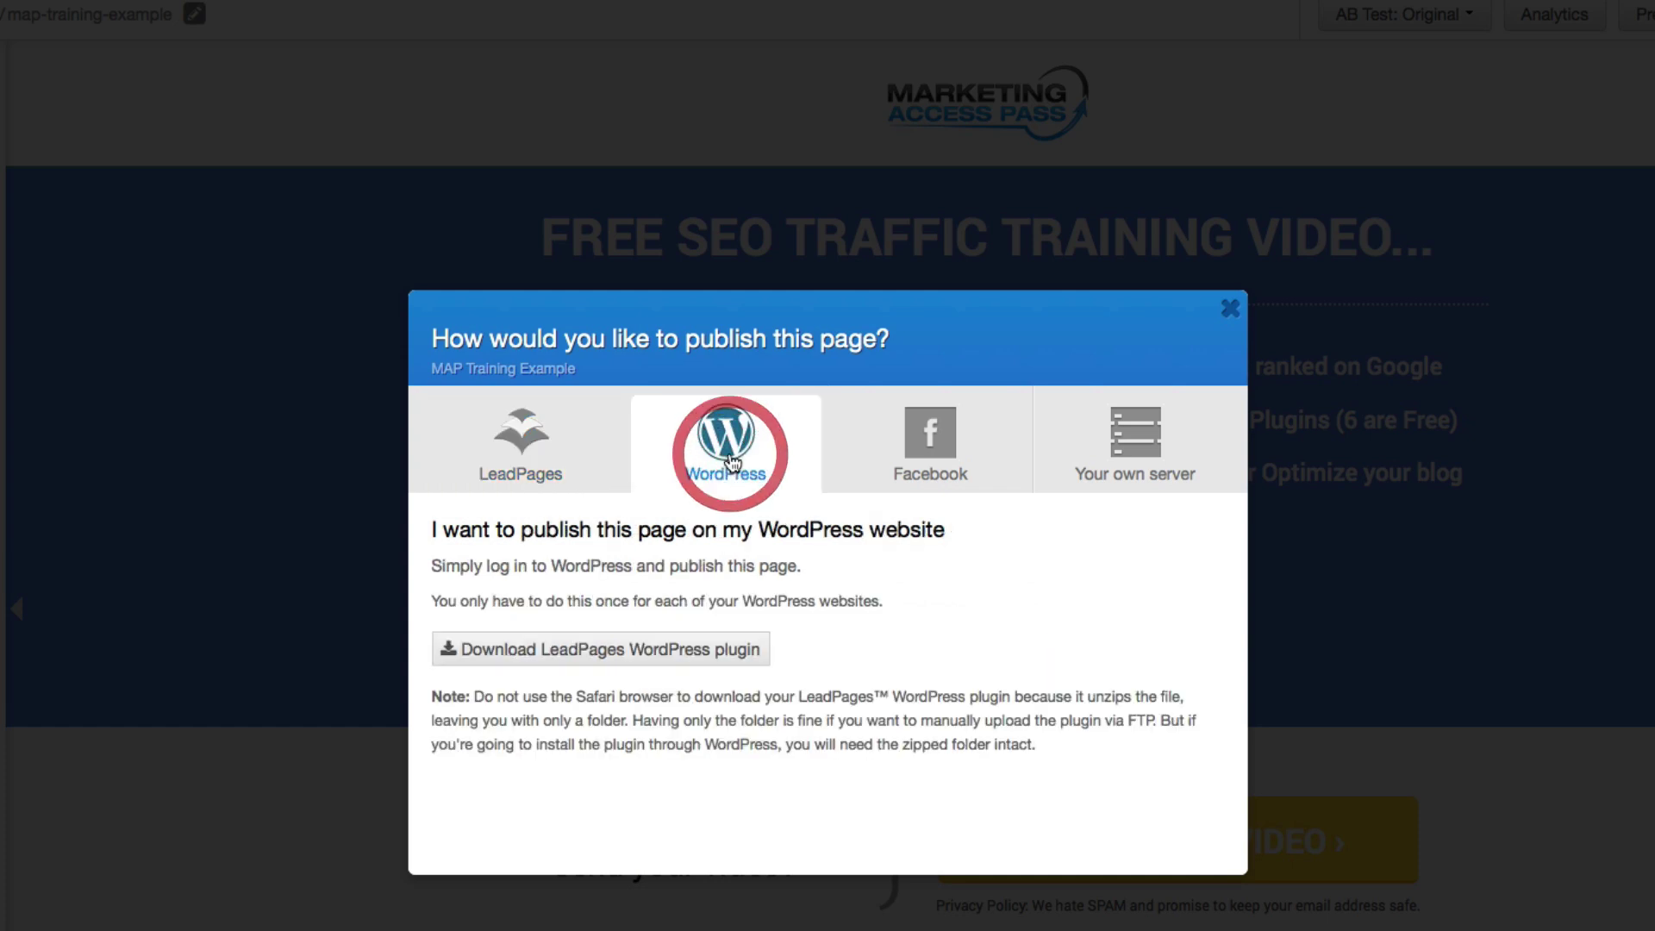
{"action": "left_click", "coordinate": [598, 655]}
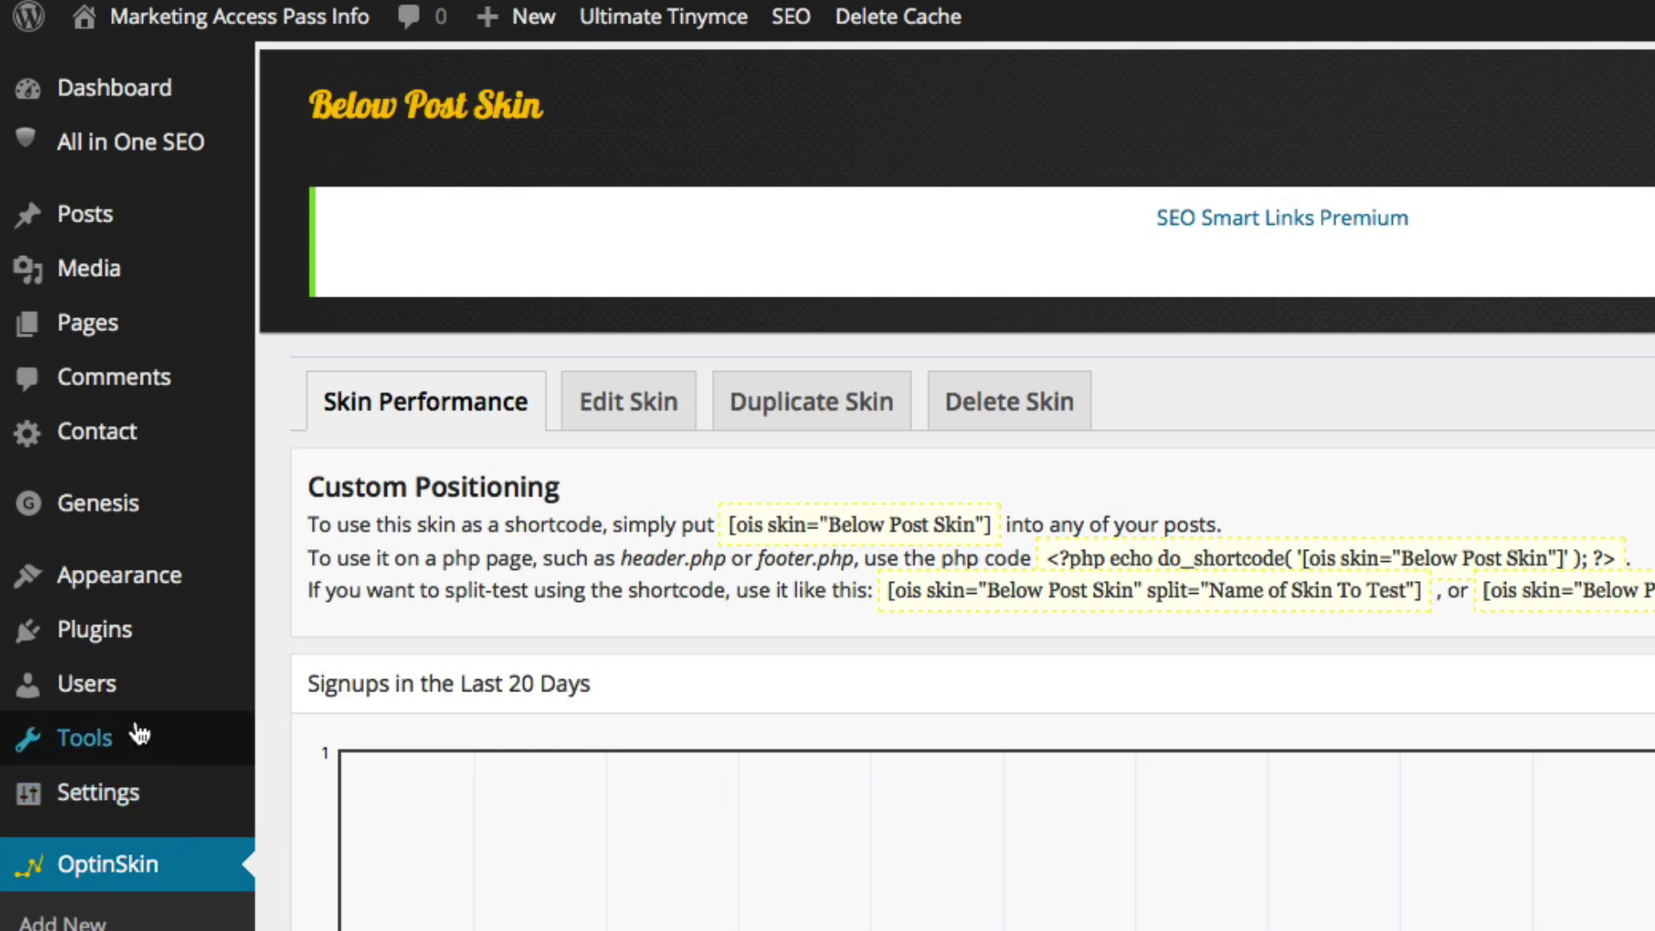
{"action": "mouse_move", "coordinate": [95, 629]}
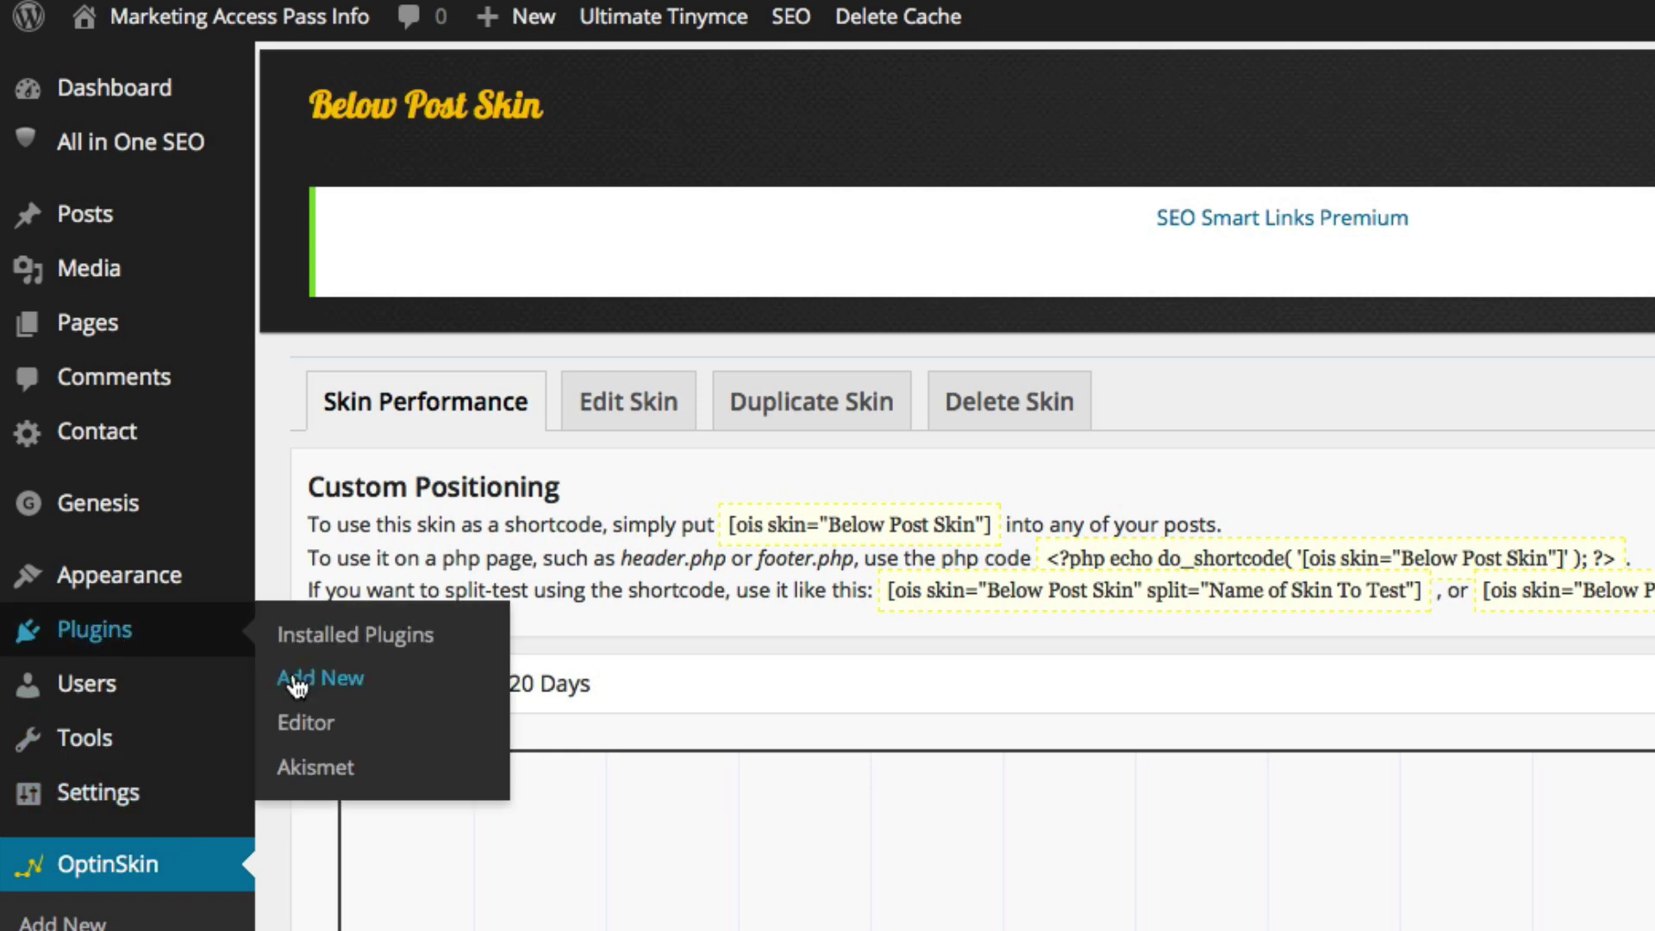
Step: Upload the LeadPages plugin zip via Plugins > Add New, install it, and activate it
{"action": "left_click", "coordinate": [295, 680]}
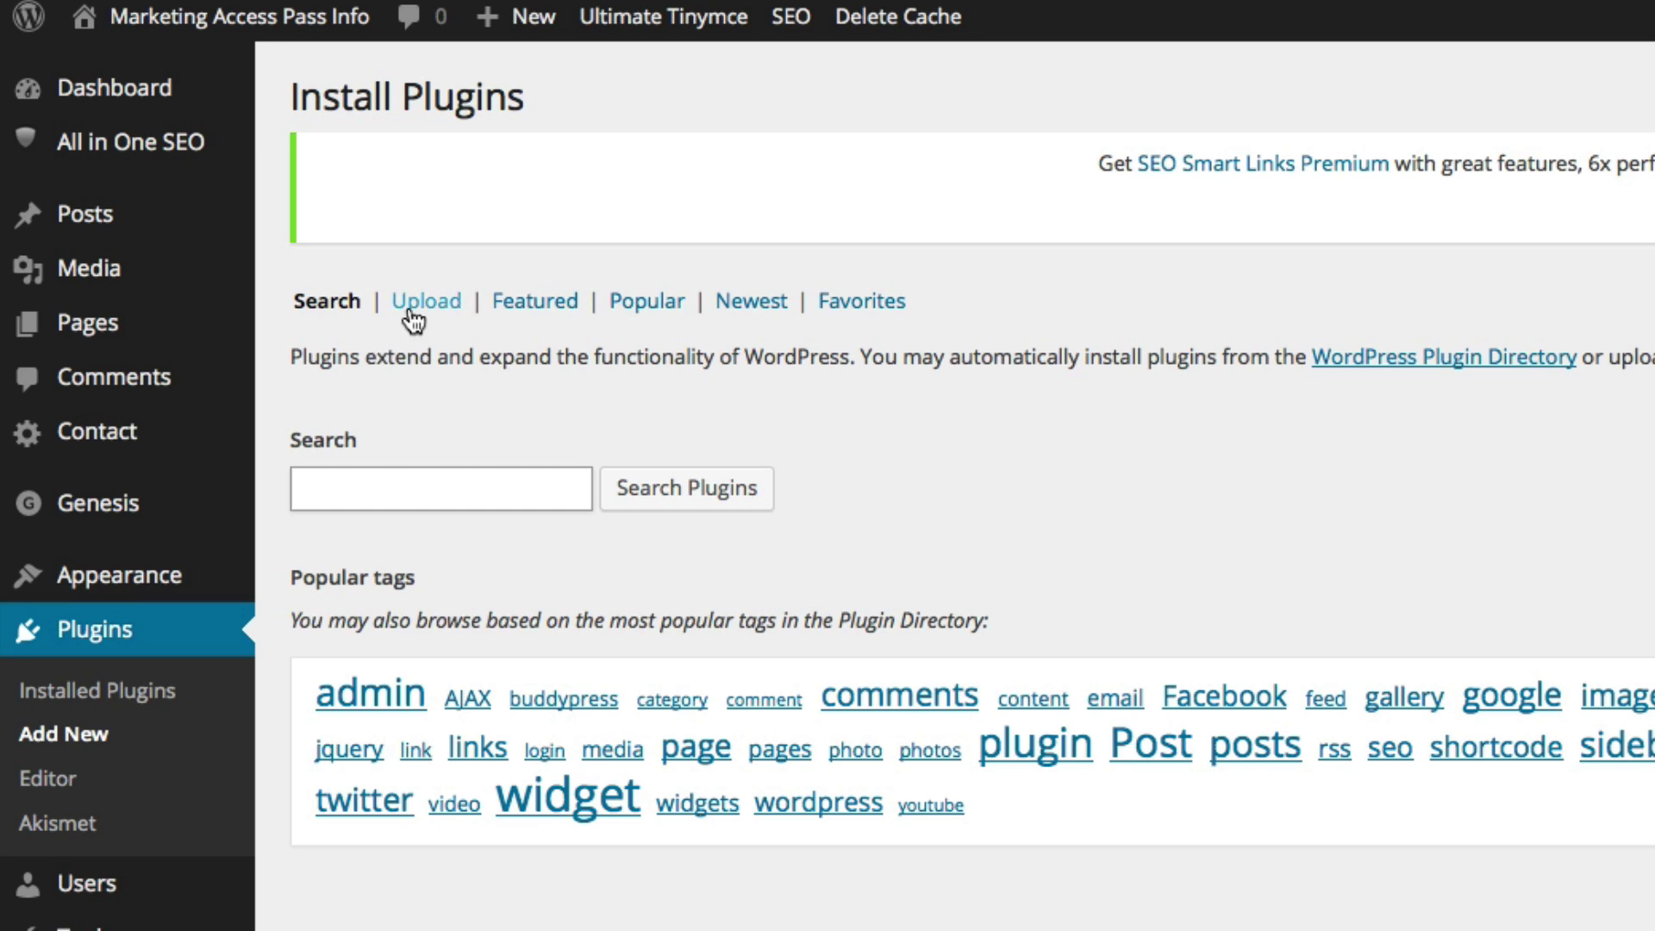
{"action": "left_click", "coordinate": [406, 315]}
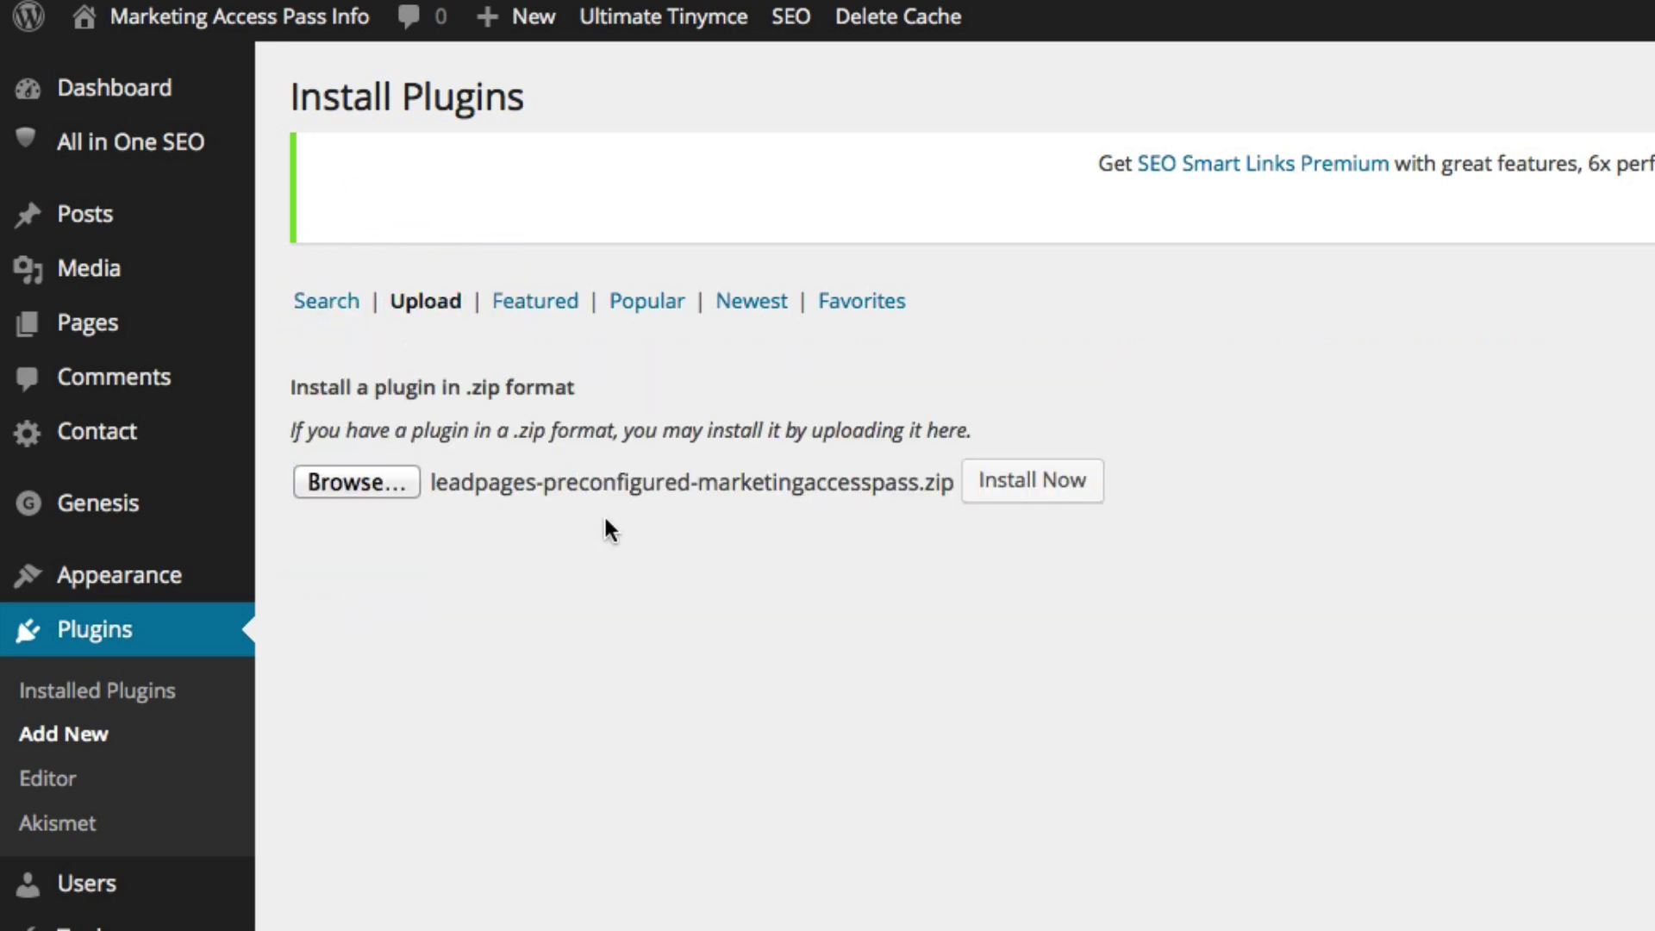
{"action": "left_click", "coordinate": [1040, 493]}
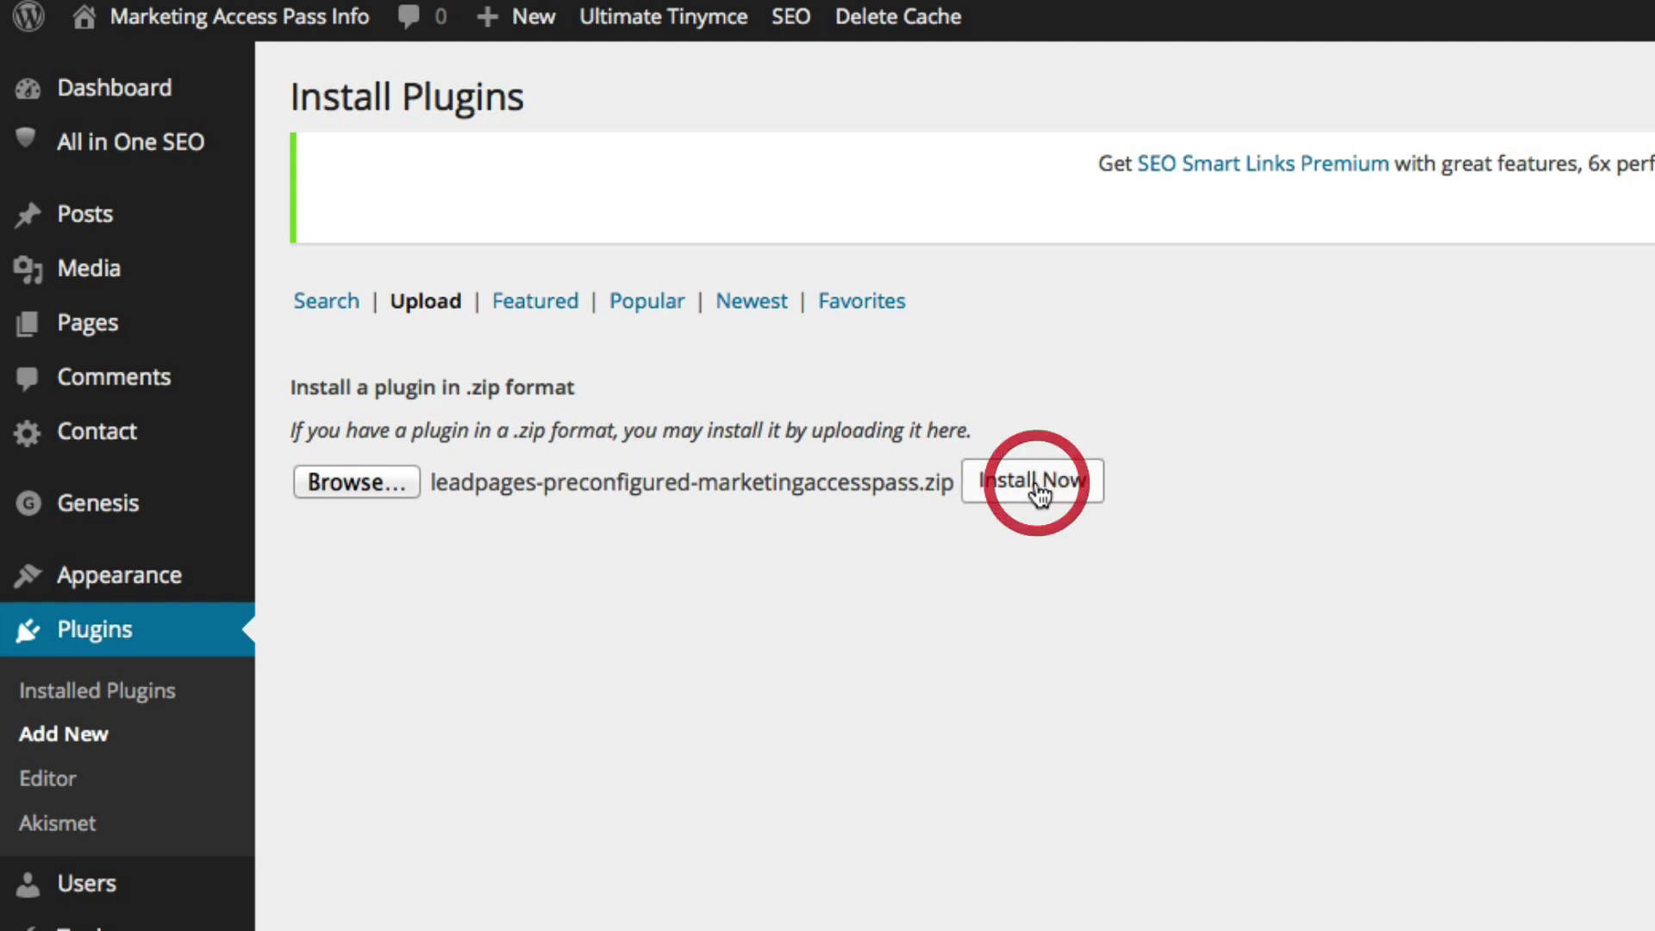
{"action": "left_click", "coordinate": [360, 439]}
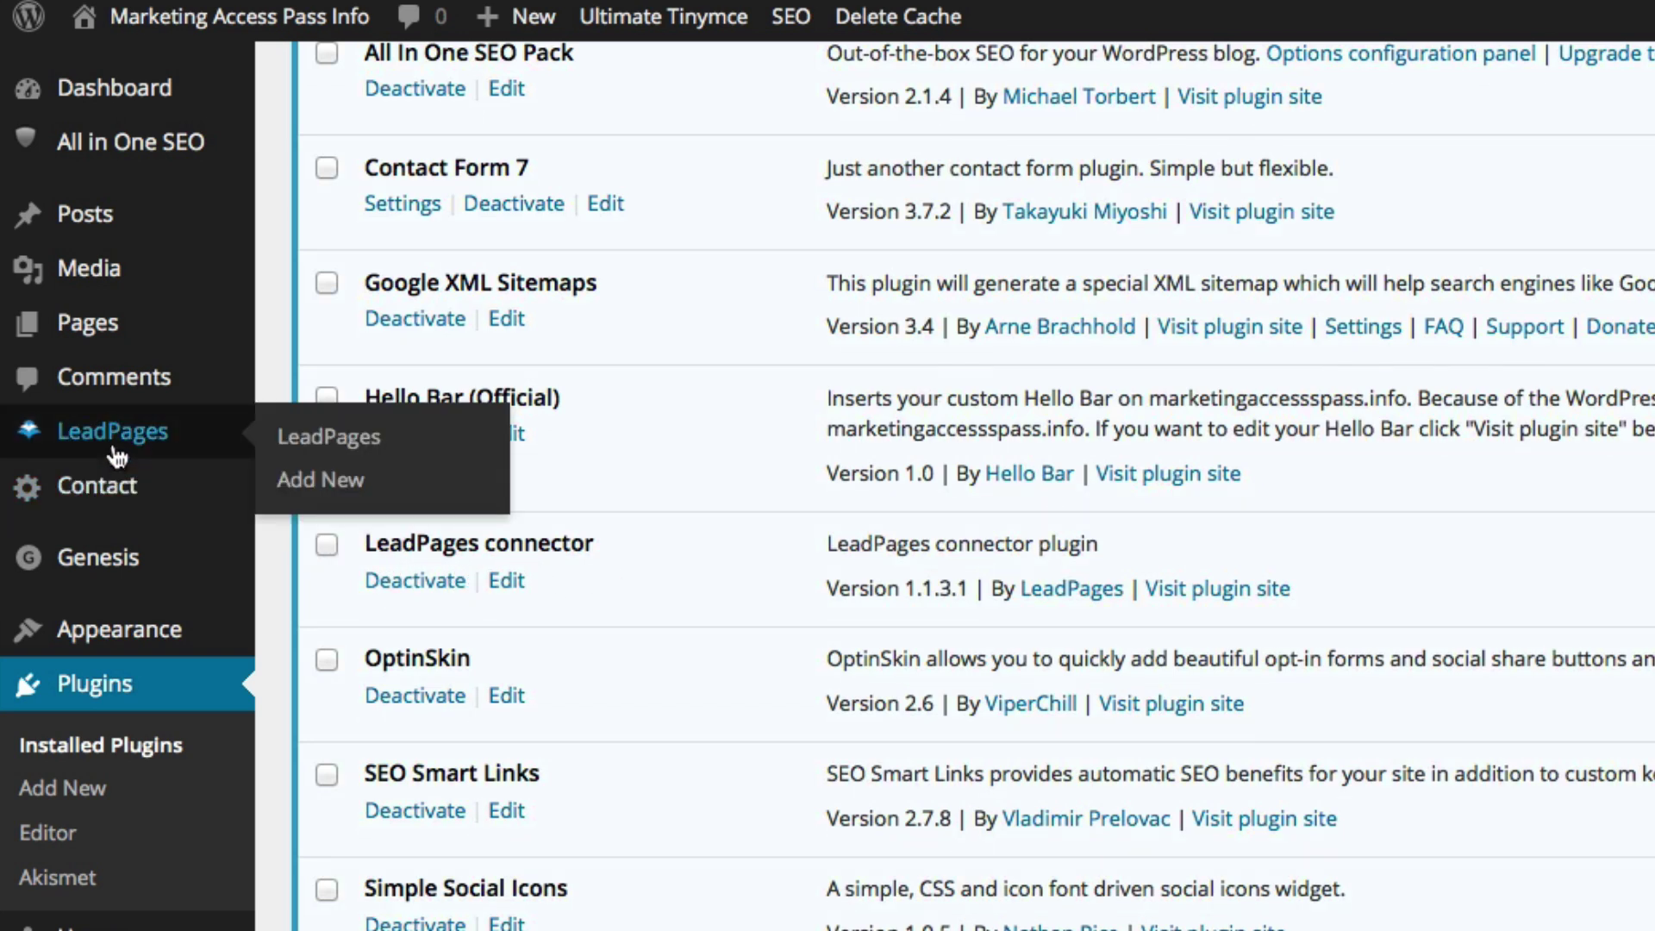
Step: Publish a new LeadPage showing MAP Training Example at the custom URL training-video
{"action": "mouse_move", "coordinate": [111, 431]}
{"action": "left_click", "coordinate": [315, 488]}
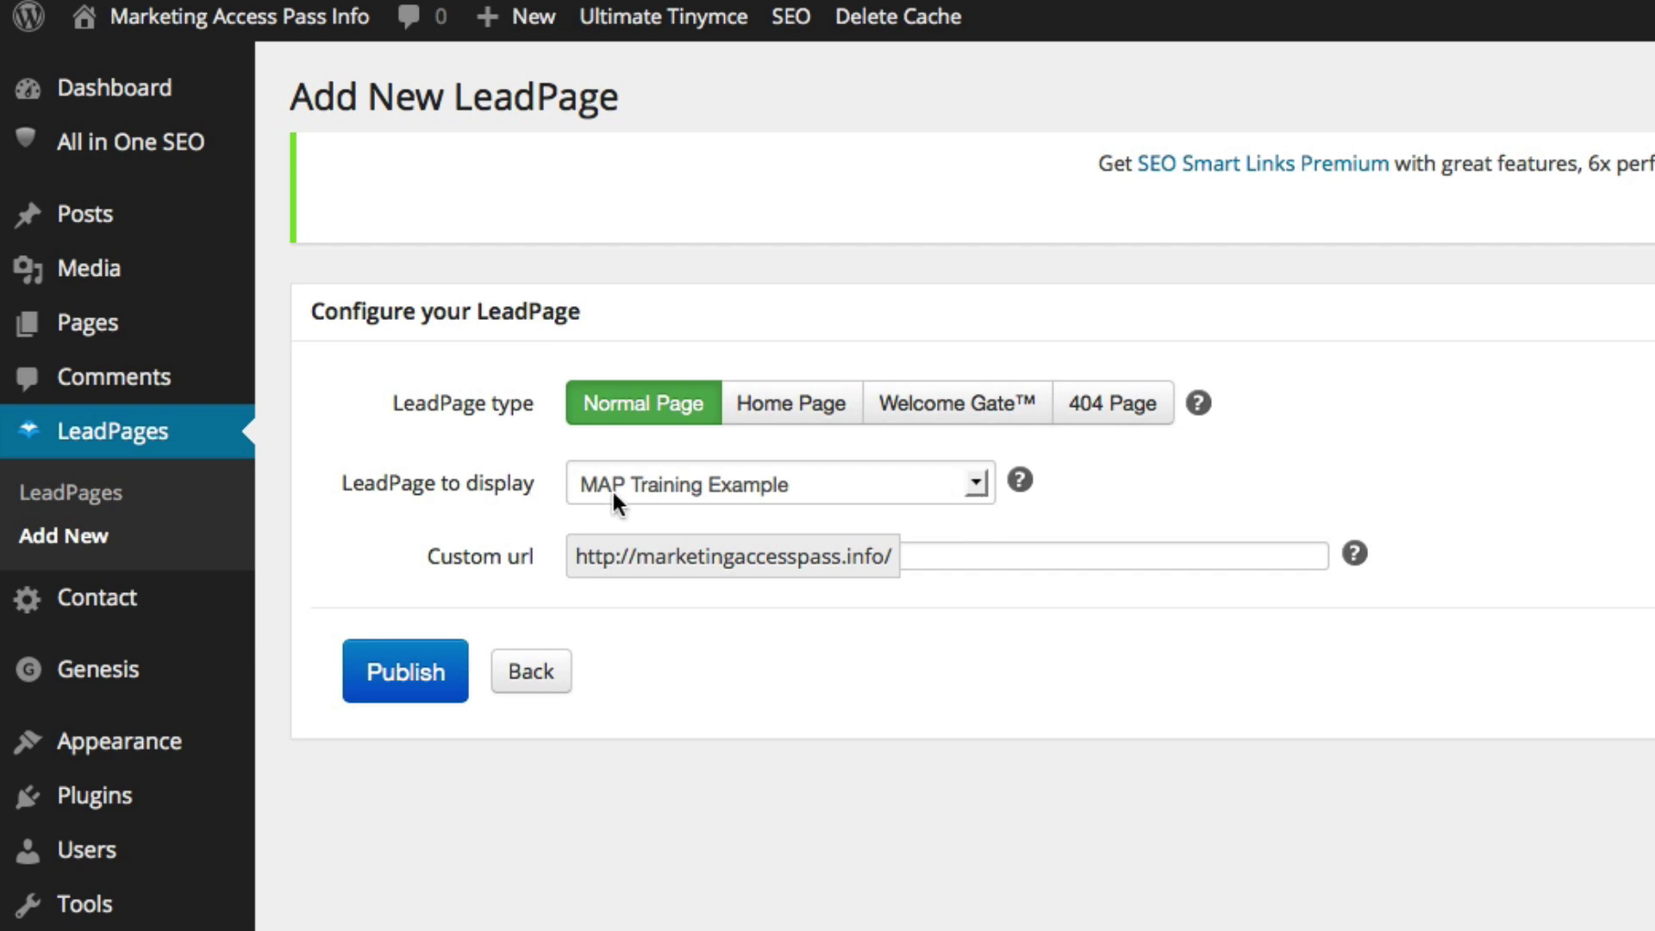
{"action": "left_click", "coordinate": [974, 484]}
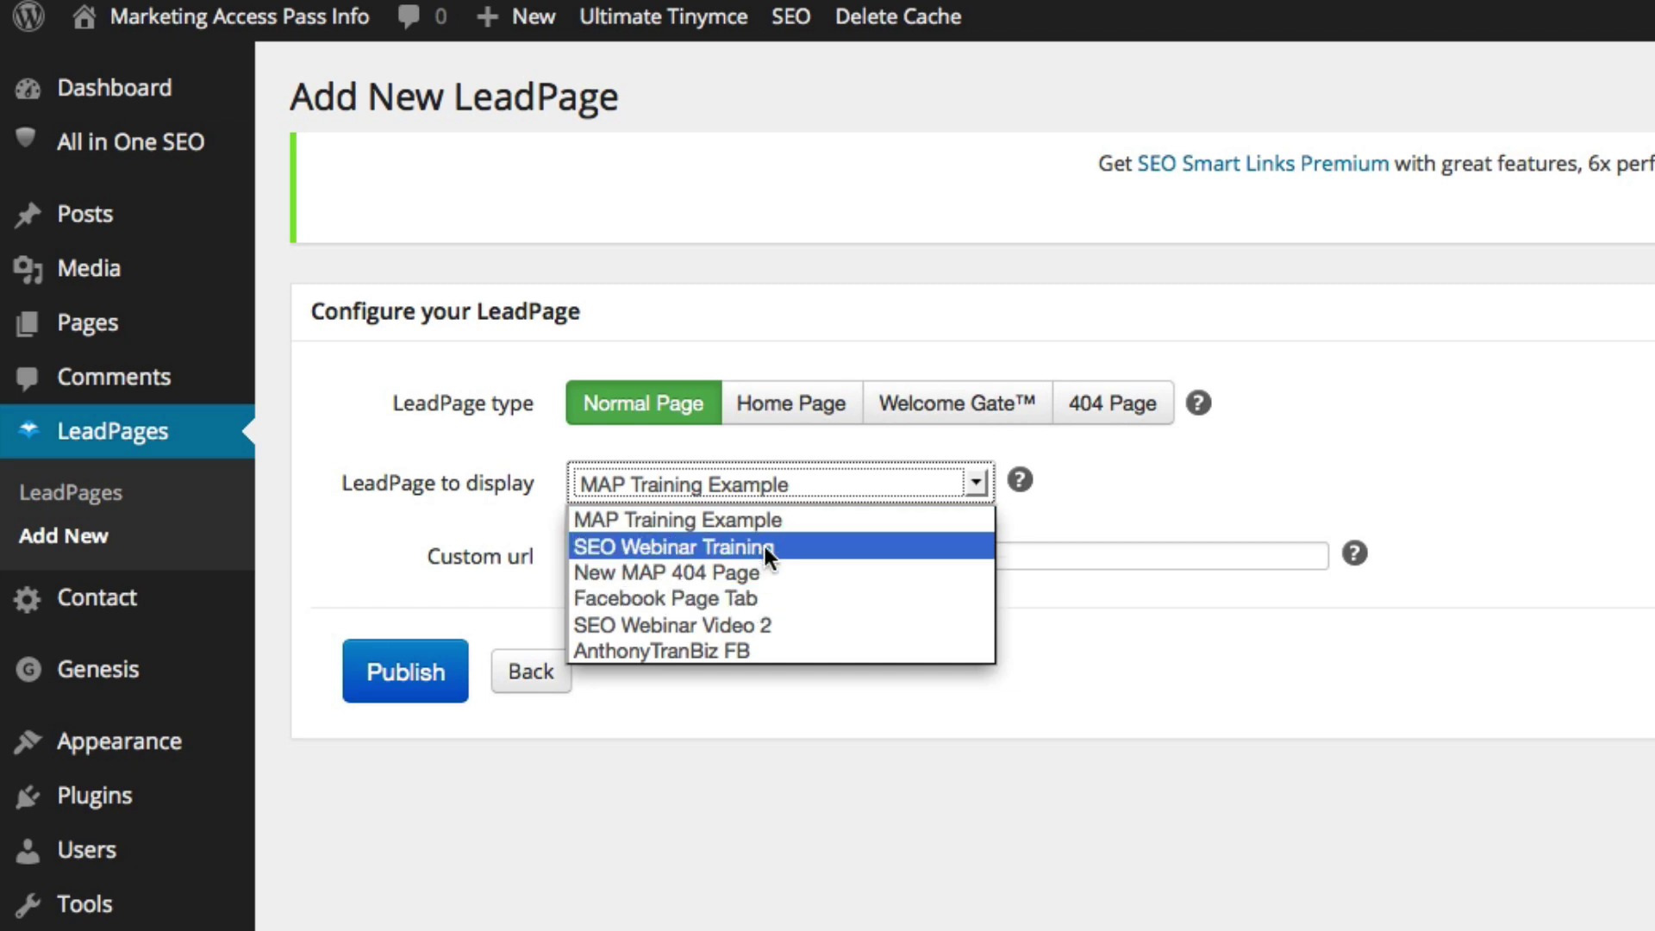
{"action": "left_click", "coordinate": [804, 520]}
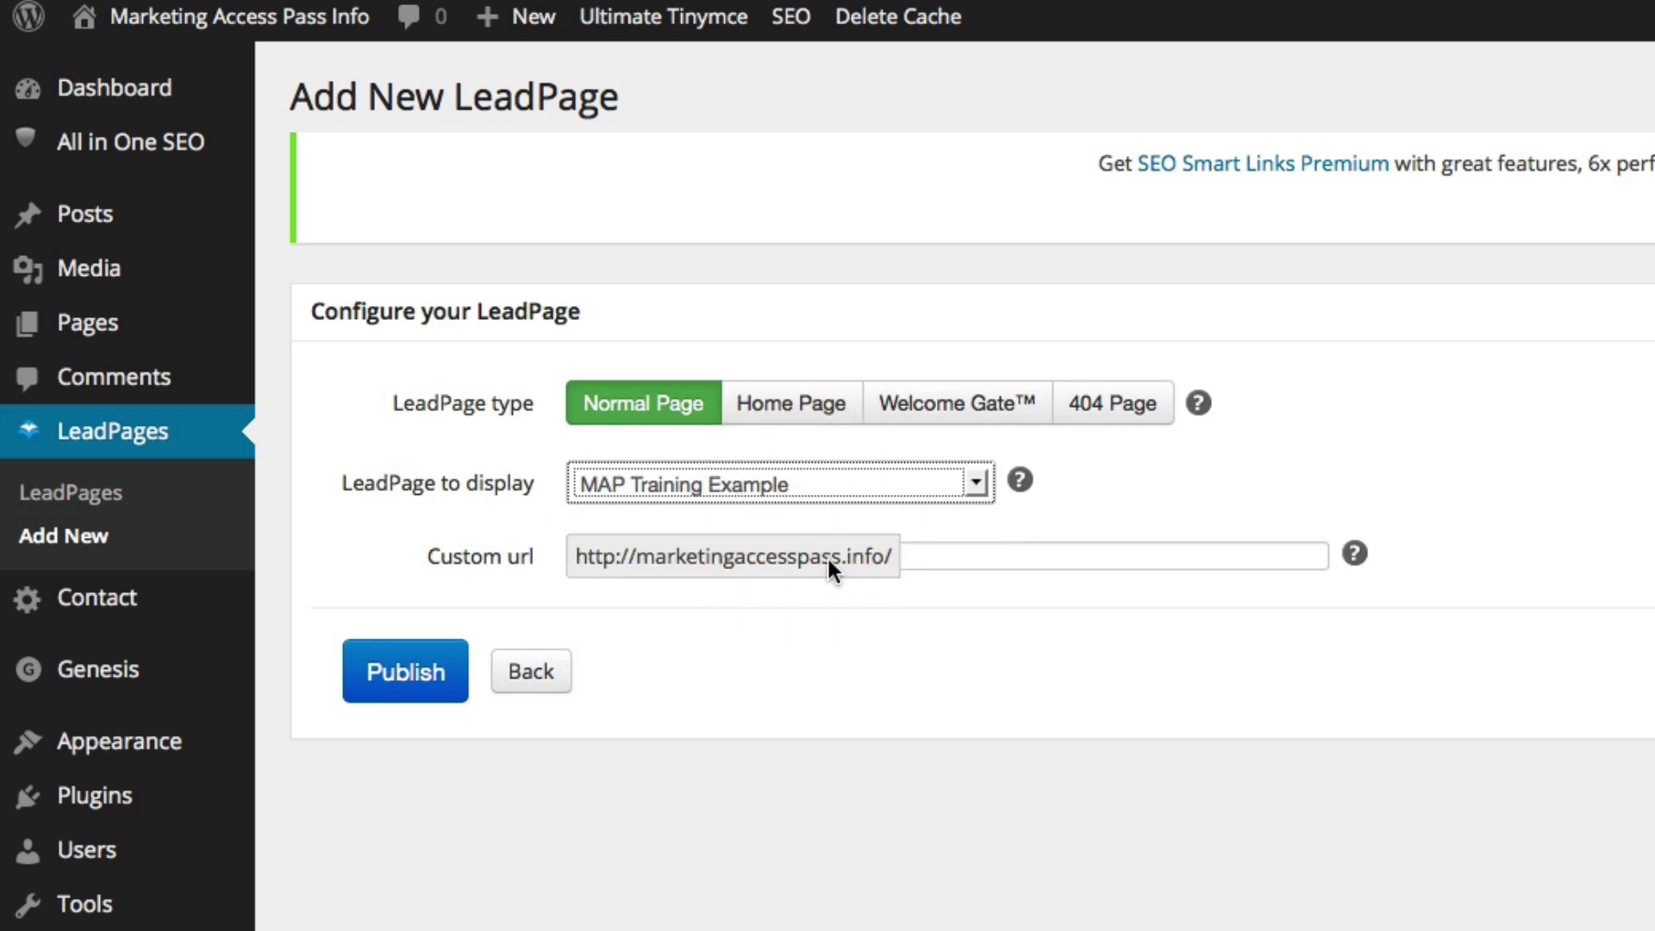
{"action": "left_click", "coordinate": [952, 561]}
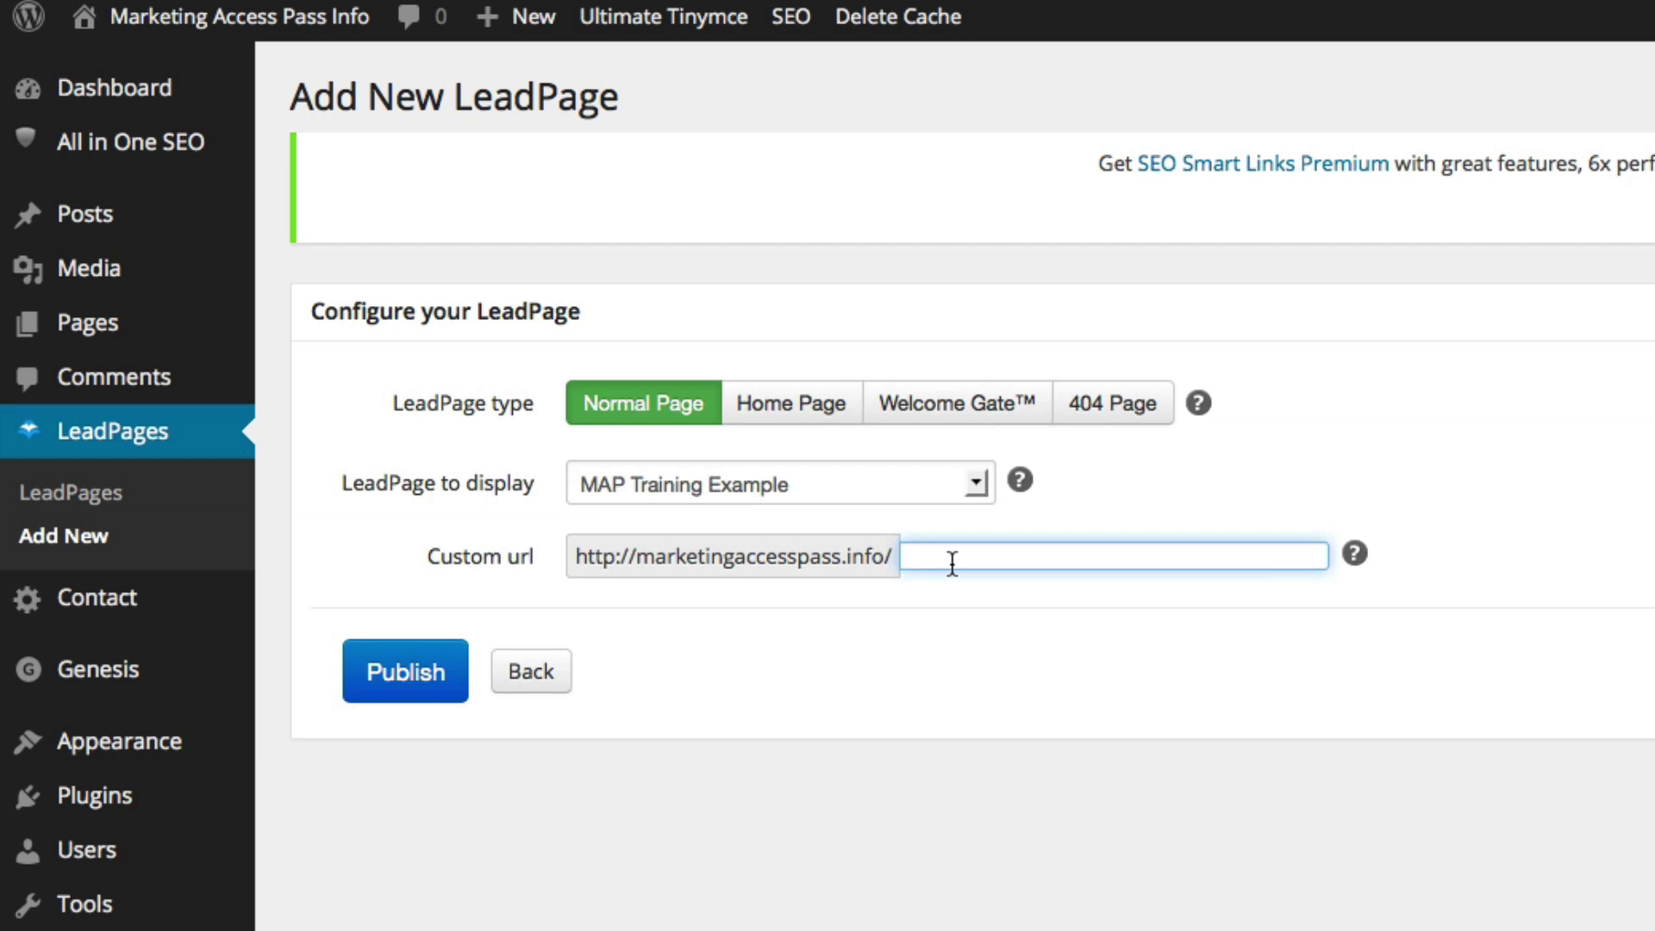
{"action": "type", "text": "training-v"}
{"action": "type", "text": "ideo"}
{"action": "left_click", "coordinate": [412, 674]}
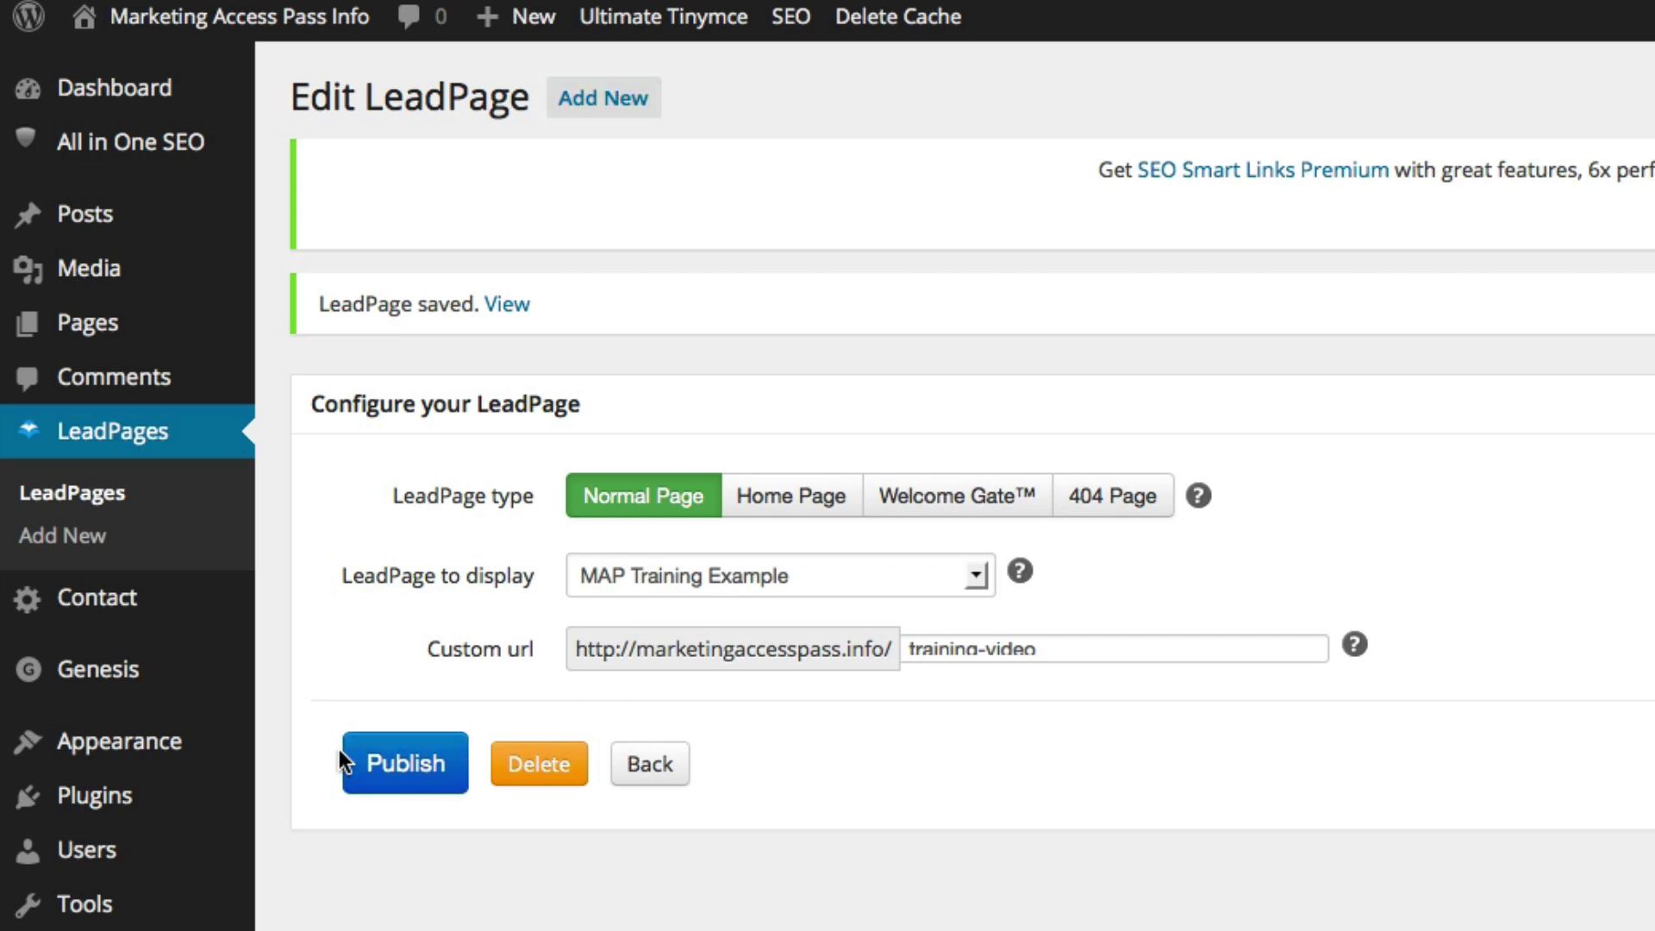
{"action": "mouse_move", "coordinate": [118, 742]}
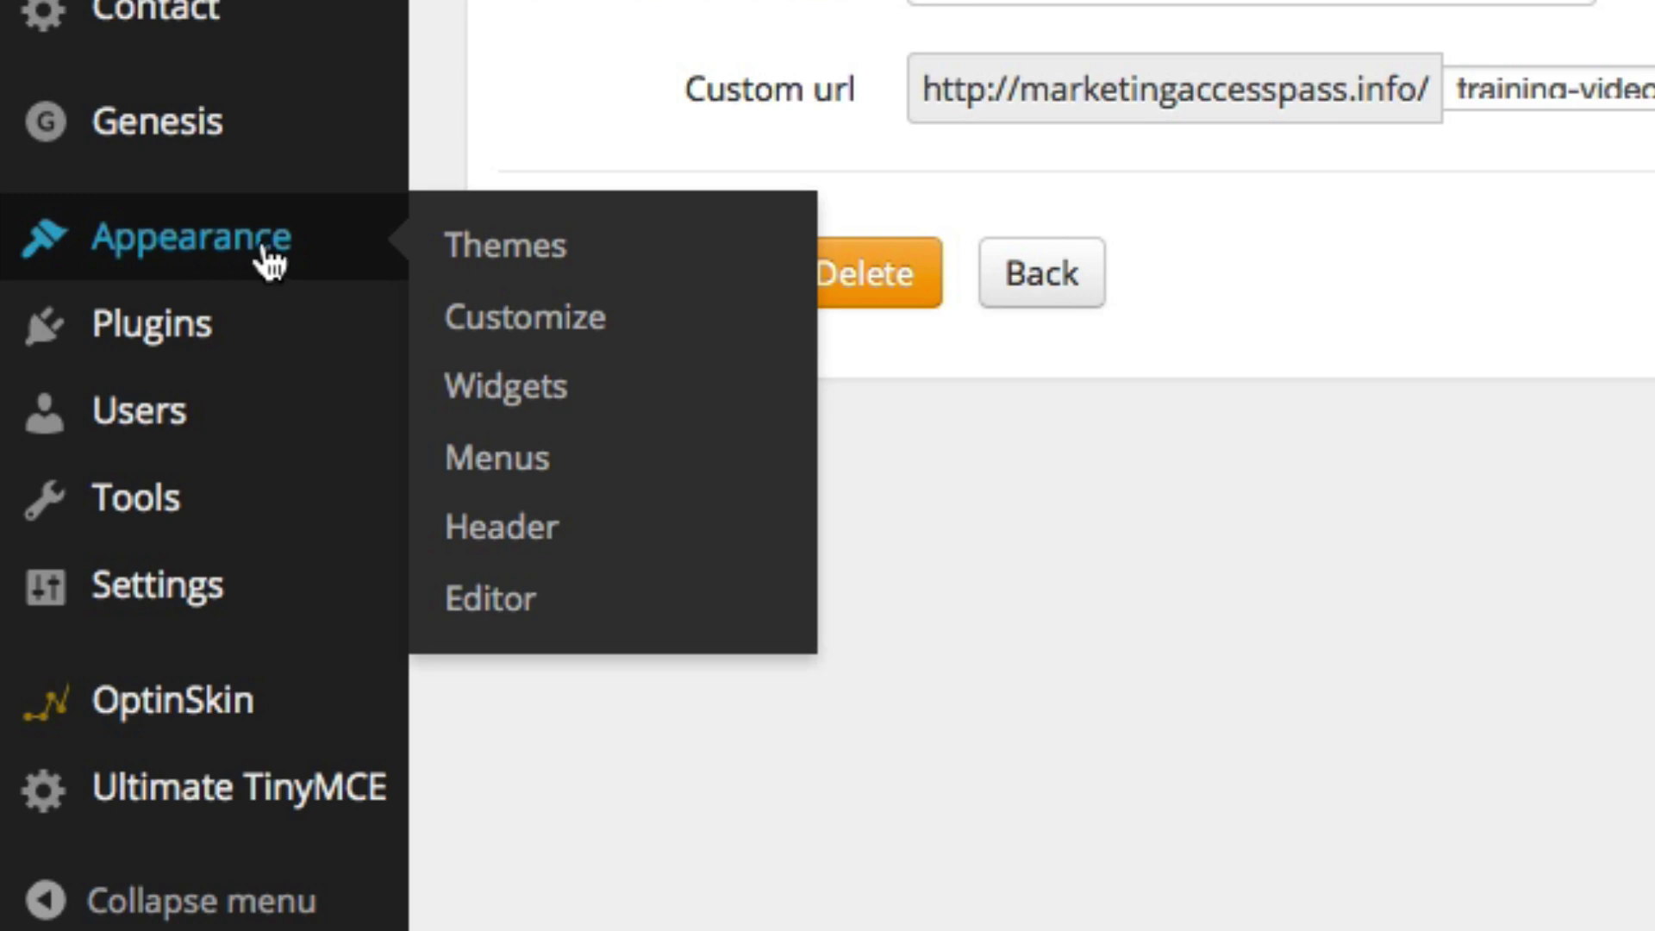
Step: In the menu editor, enter a custom link to marketingcess.info/training-video labelled Training
{"action": "left_click", "coordinate": [481, 479]}
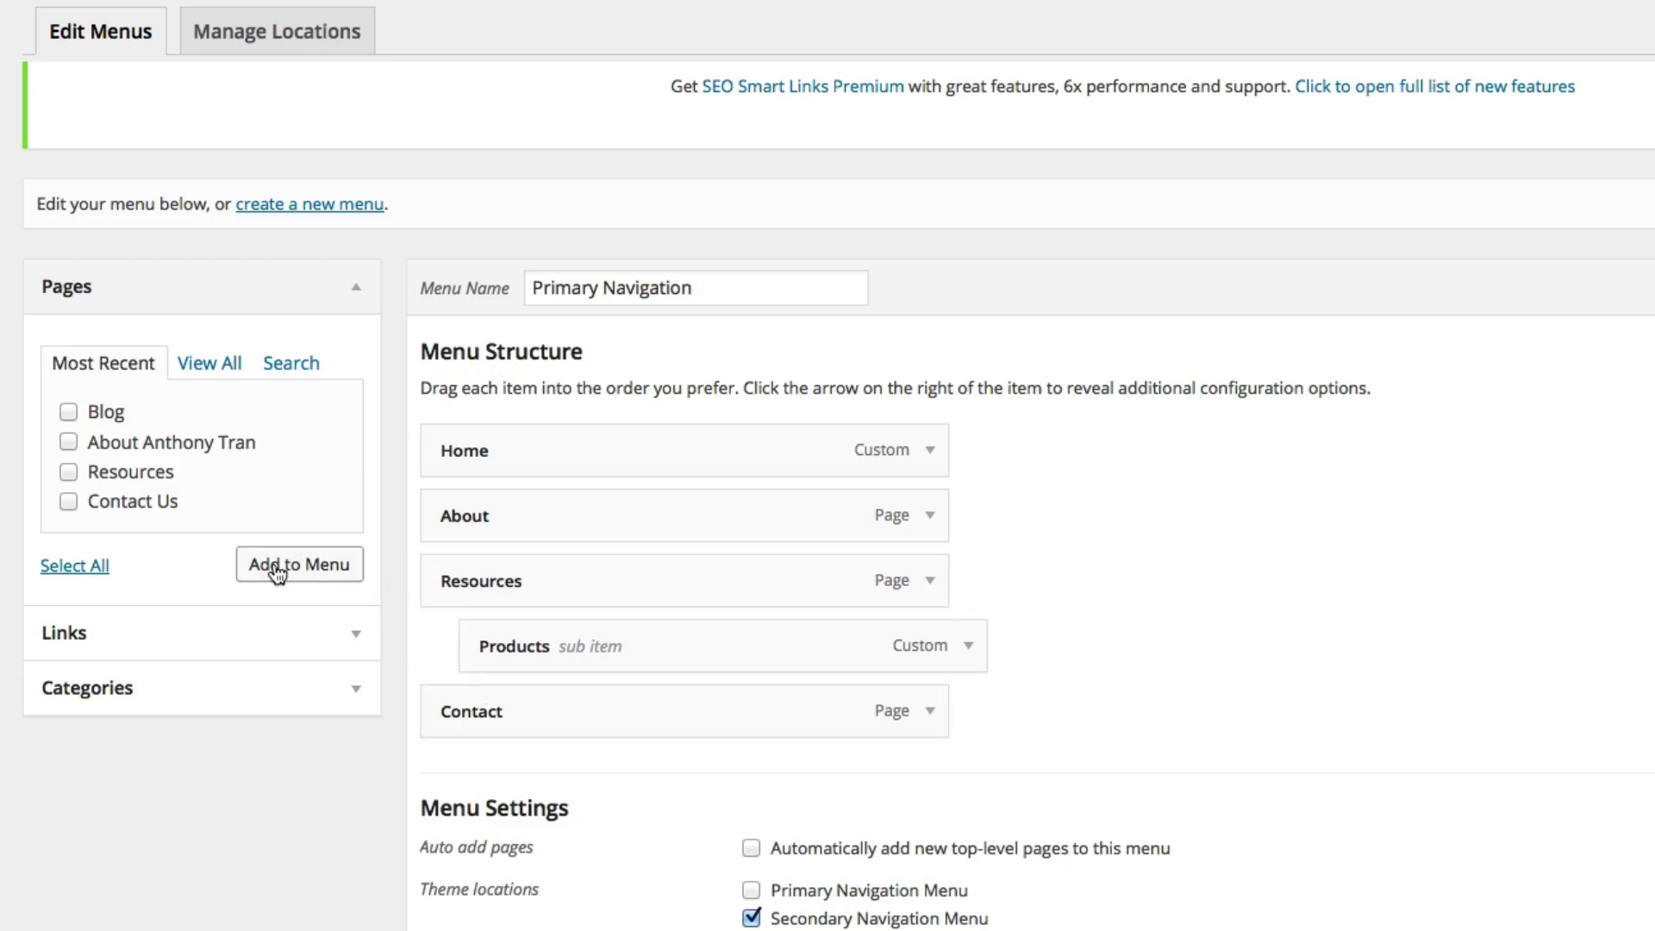
{"action": "left_click", "coordinate": [353, 642]}
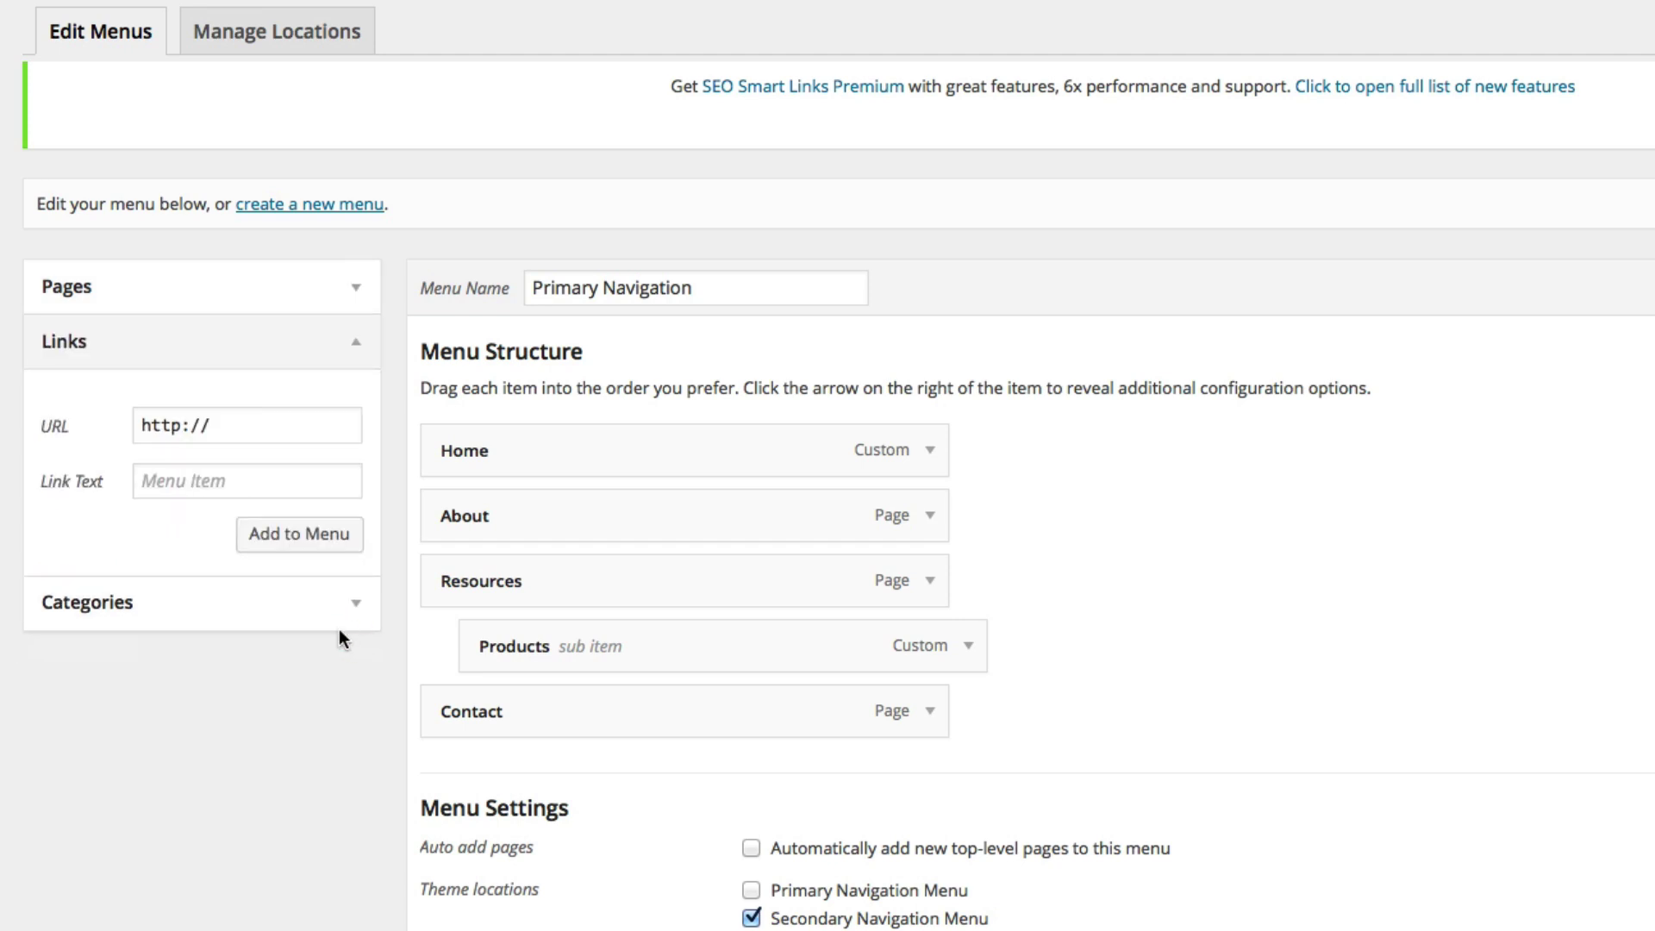
{"action": "left_click", "coordinate": [218, 430]}
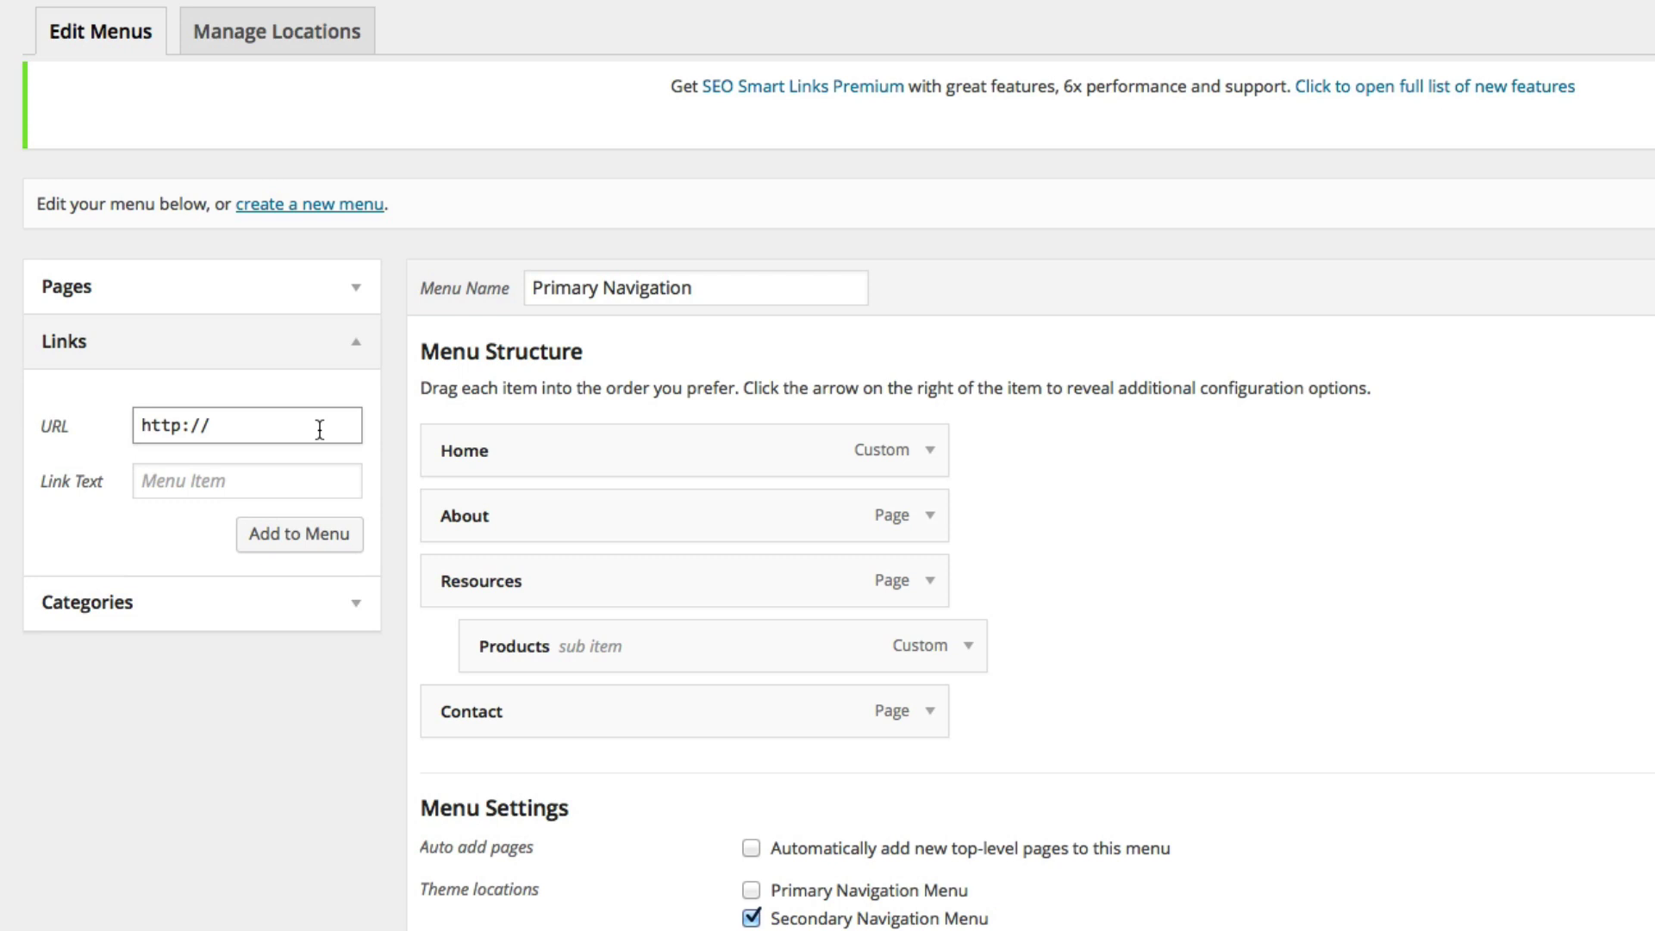
{"action": "type", "text": "marketing"}
{"action": "type", "text": "cess.info/training-video"}
{"action": "left_click", "coordinate": [240, 480]}
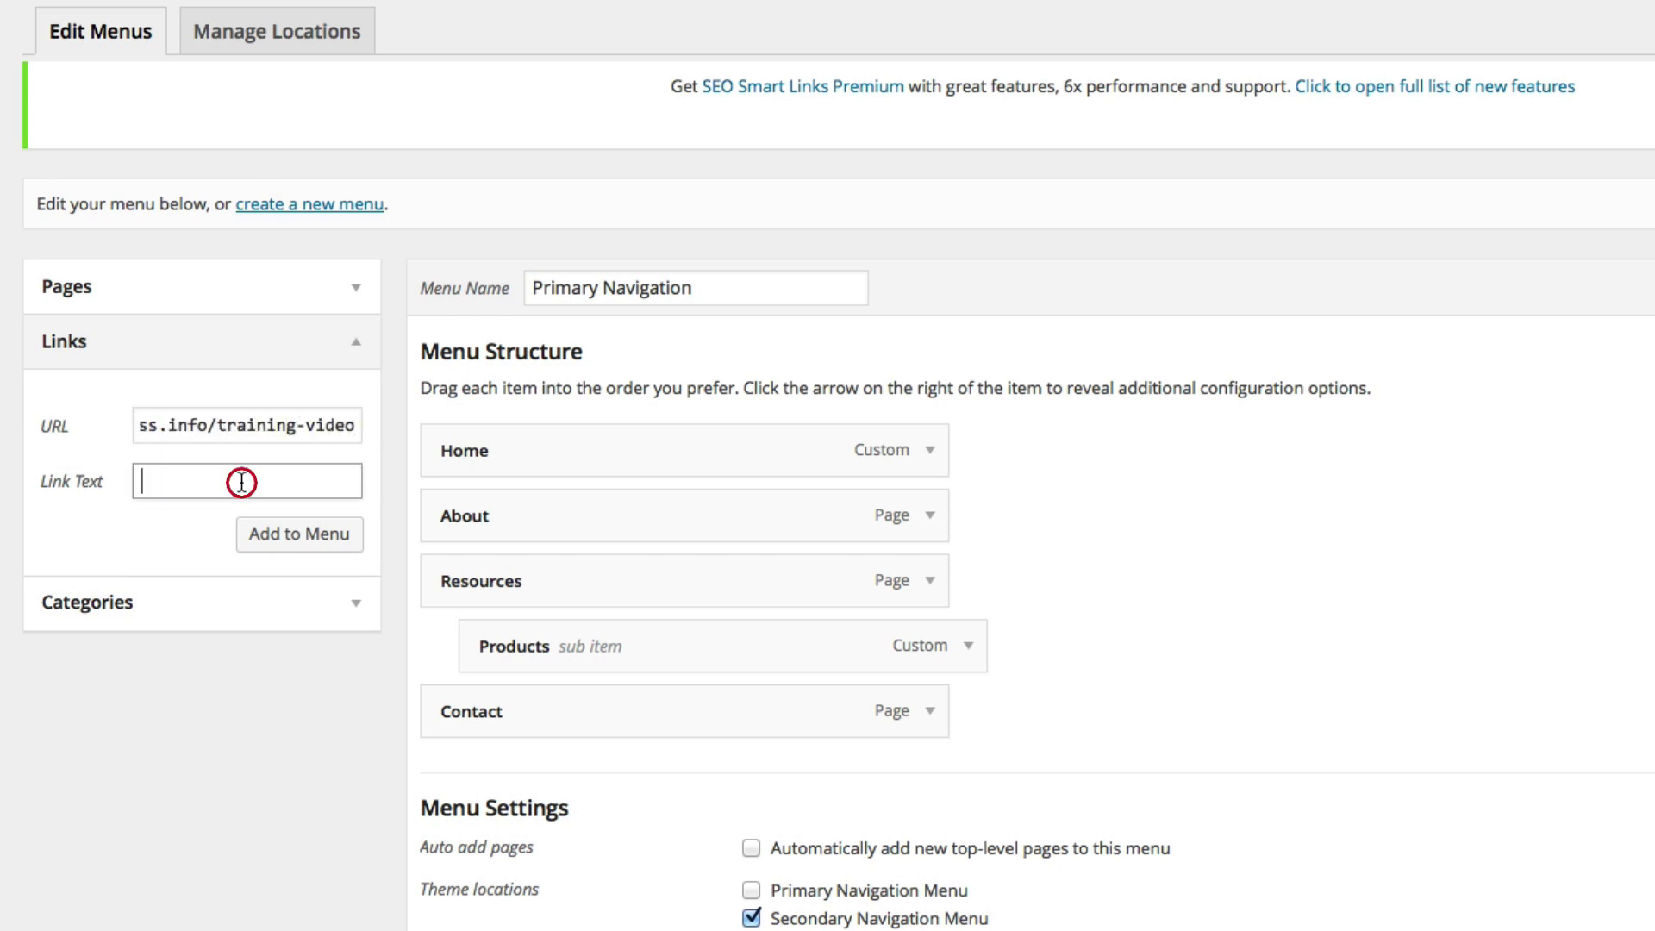
{"action": "type", "text": "Tra"}
{"action": "type", "text": "ining"}
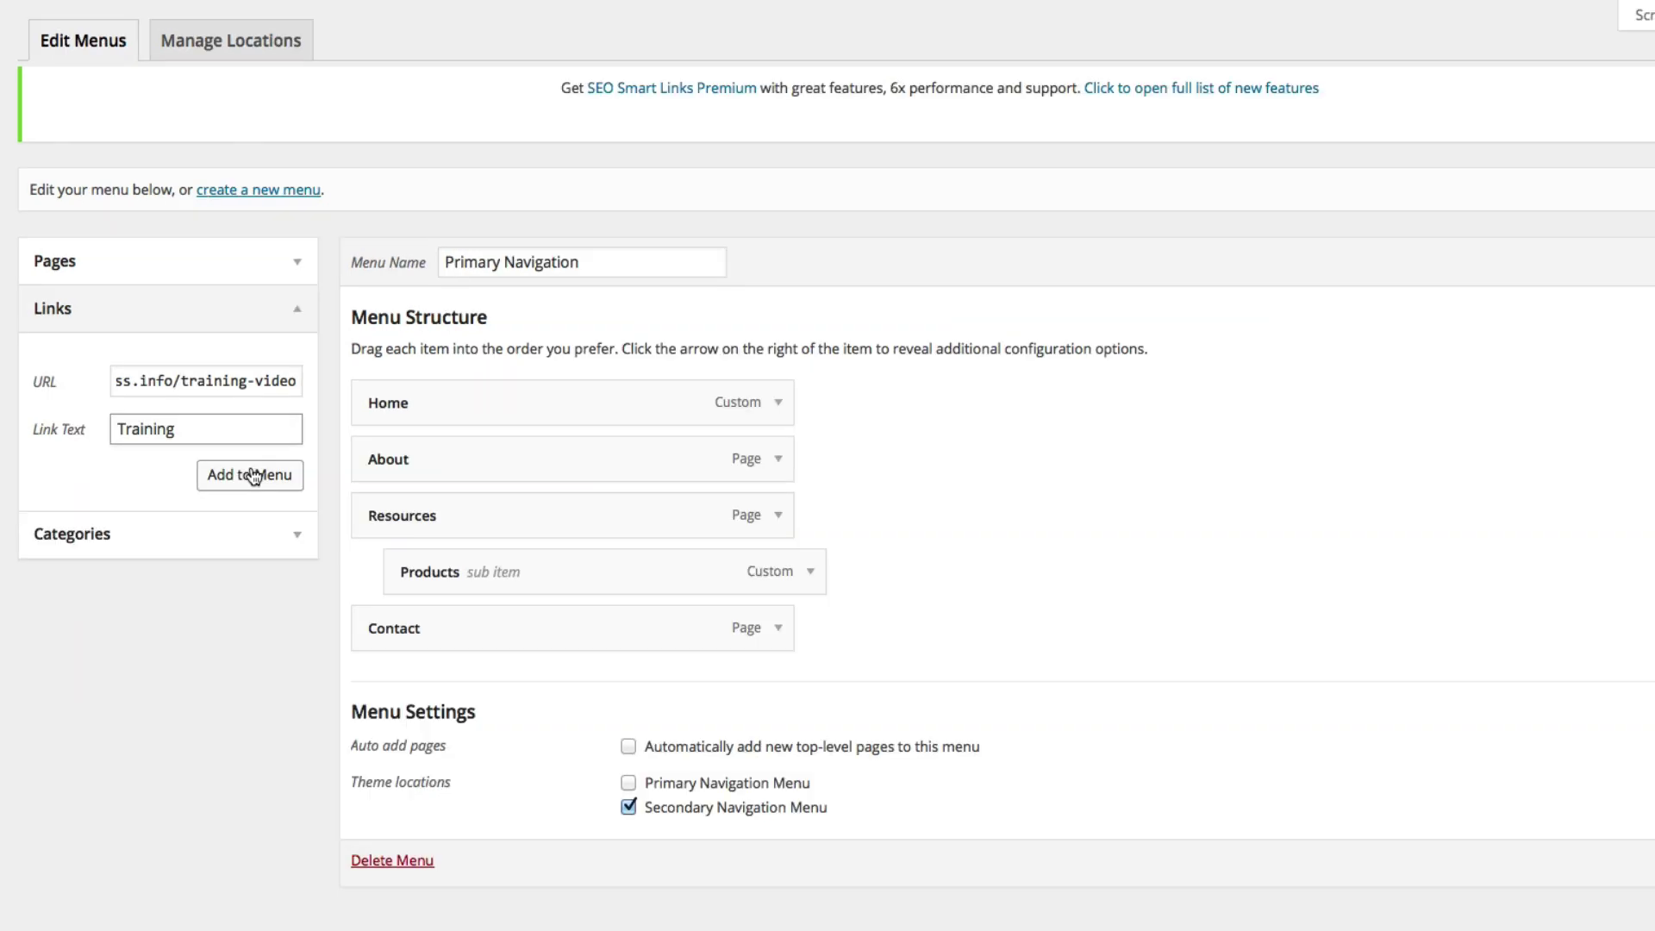
Step: Add the Training link to the menu, place it between About and Resources, and save
{"action": "left_click", "coordinate": [249, 488]}
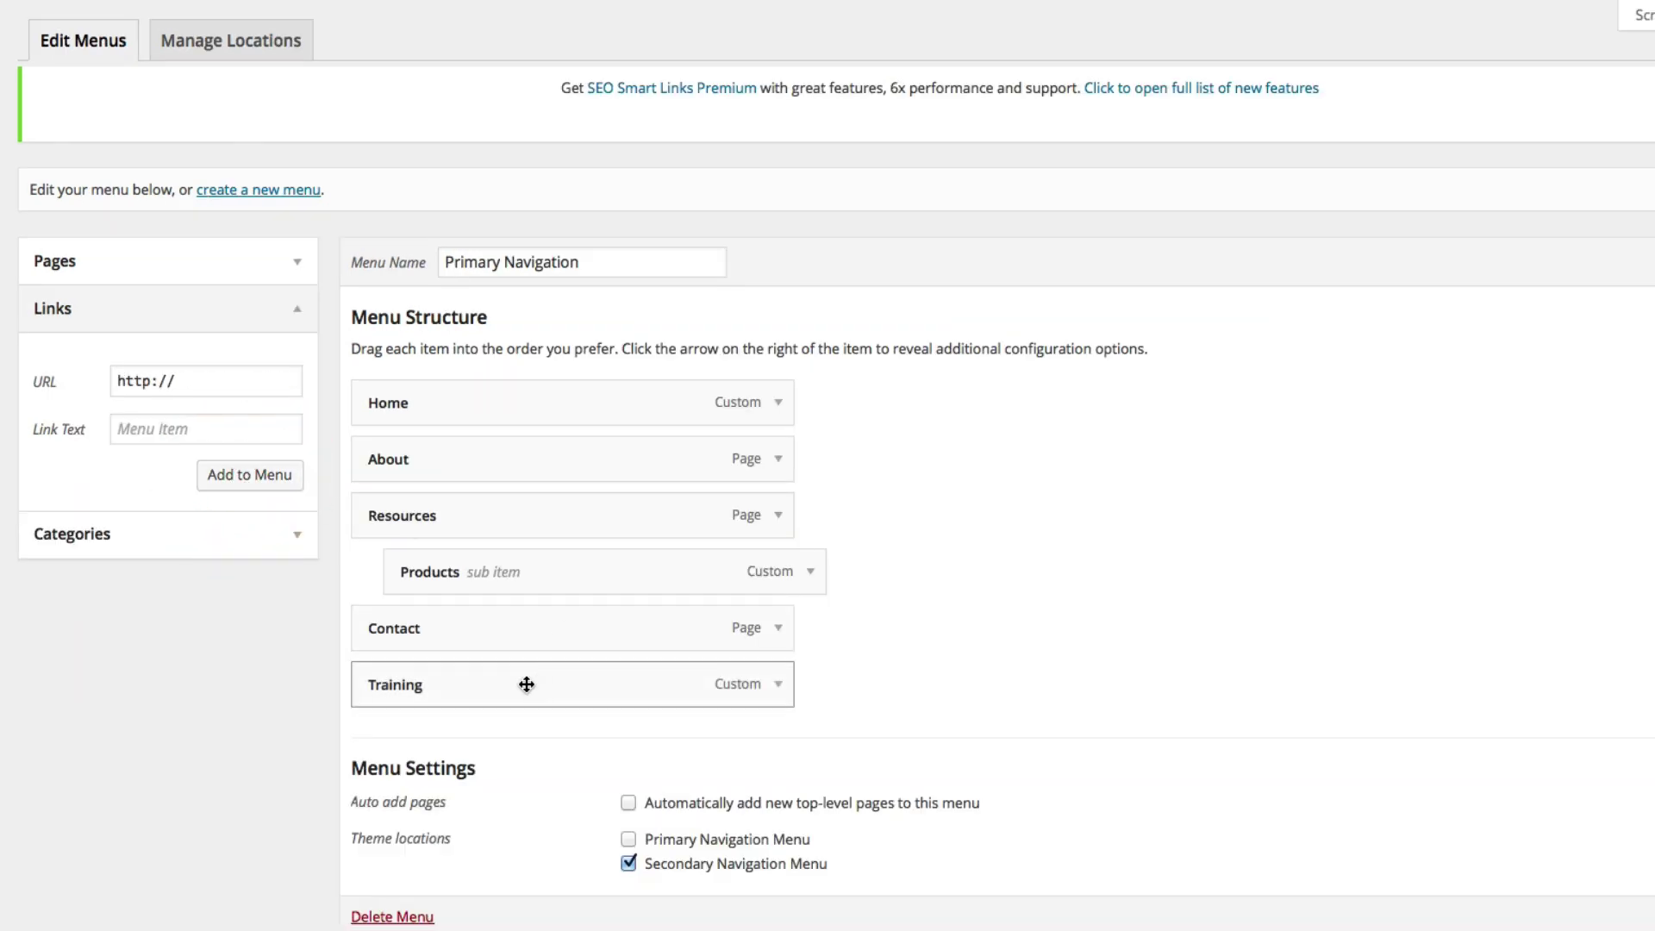
{"action": "left_click_drag", "start_coordinate": [527, 685], "coordinate": [534, 519]}
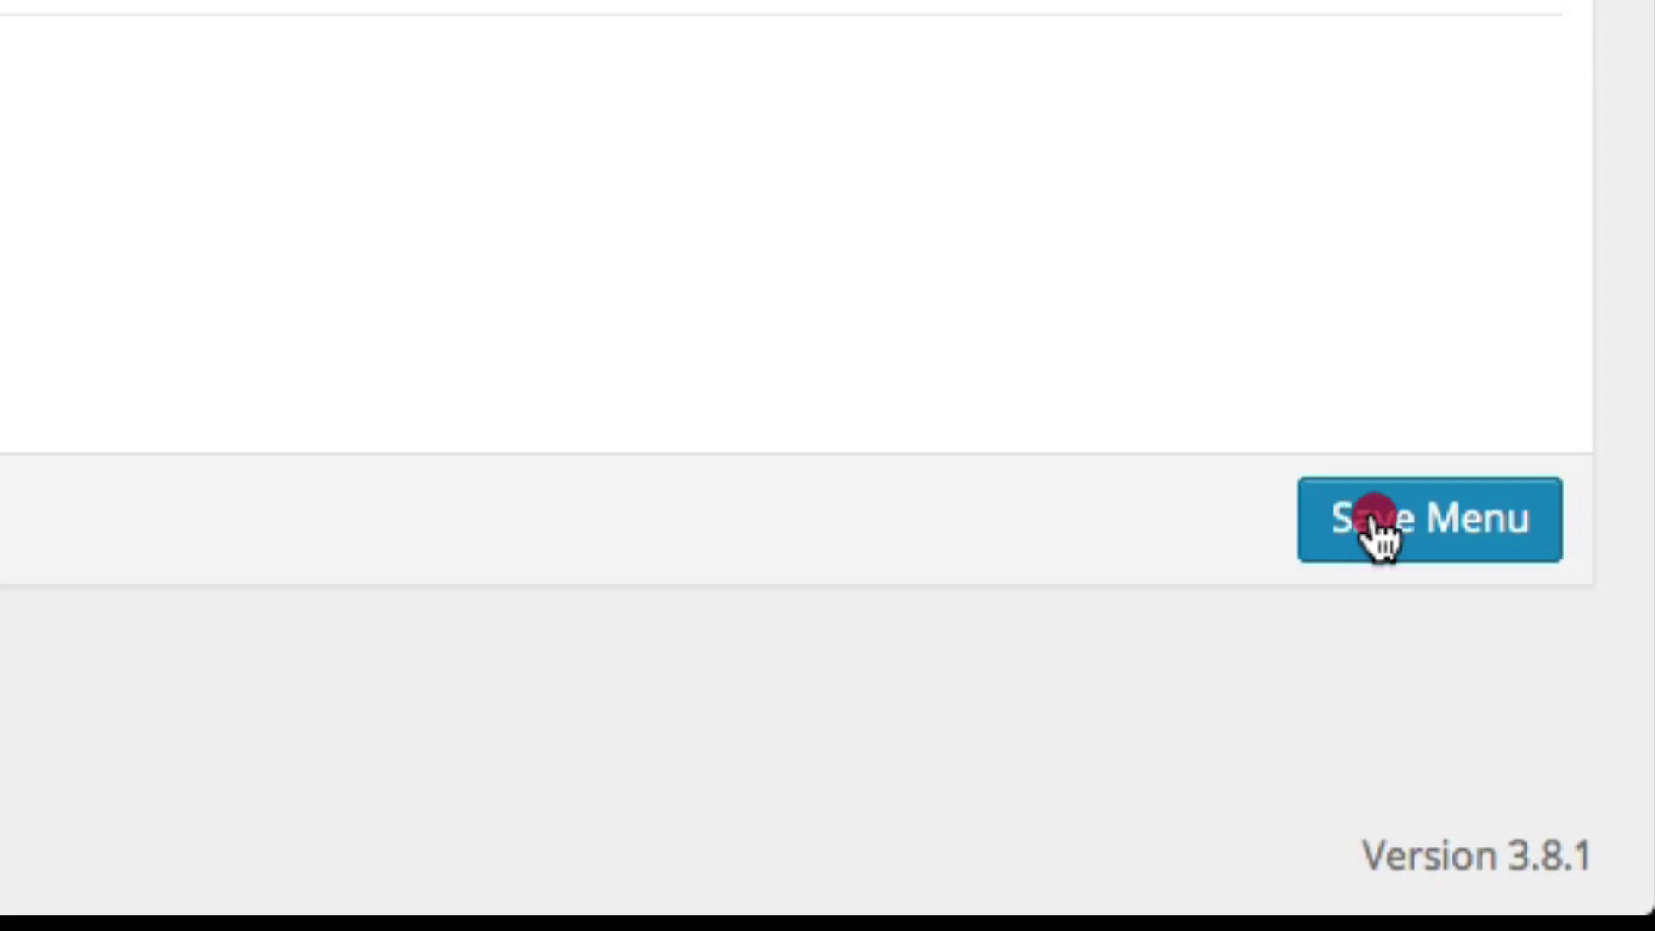
{"action": "left_click", "coordinate": [1372, 517]}
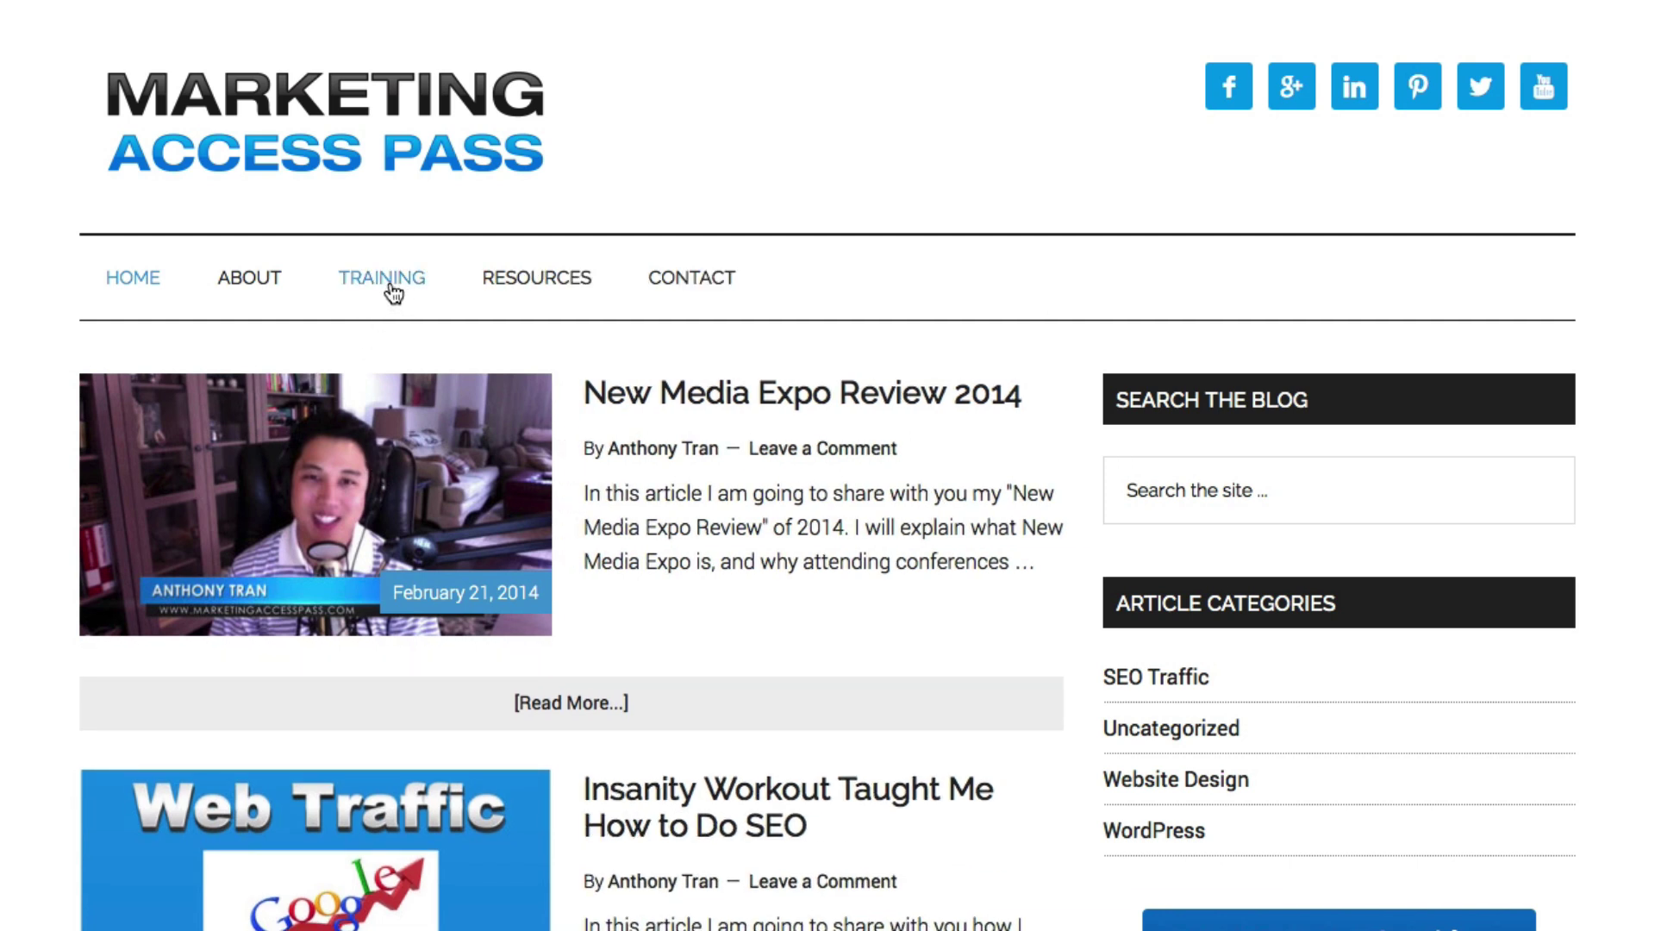
Step: Open the live Training page and test the SEND ME THE VIDEO opt-in popup, then dismiss it
{"action": "left_click", "coordinate": [390, 287]}
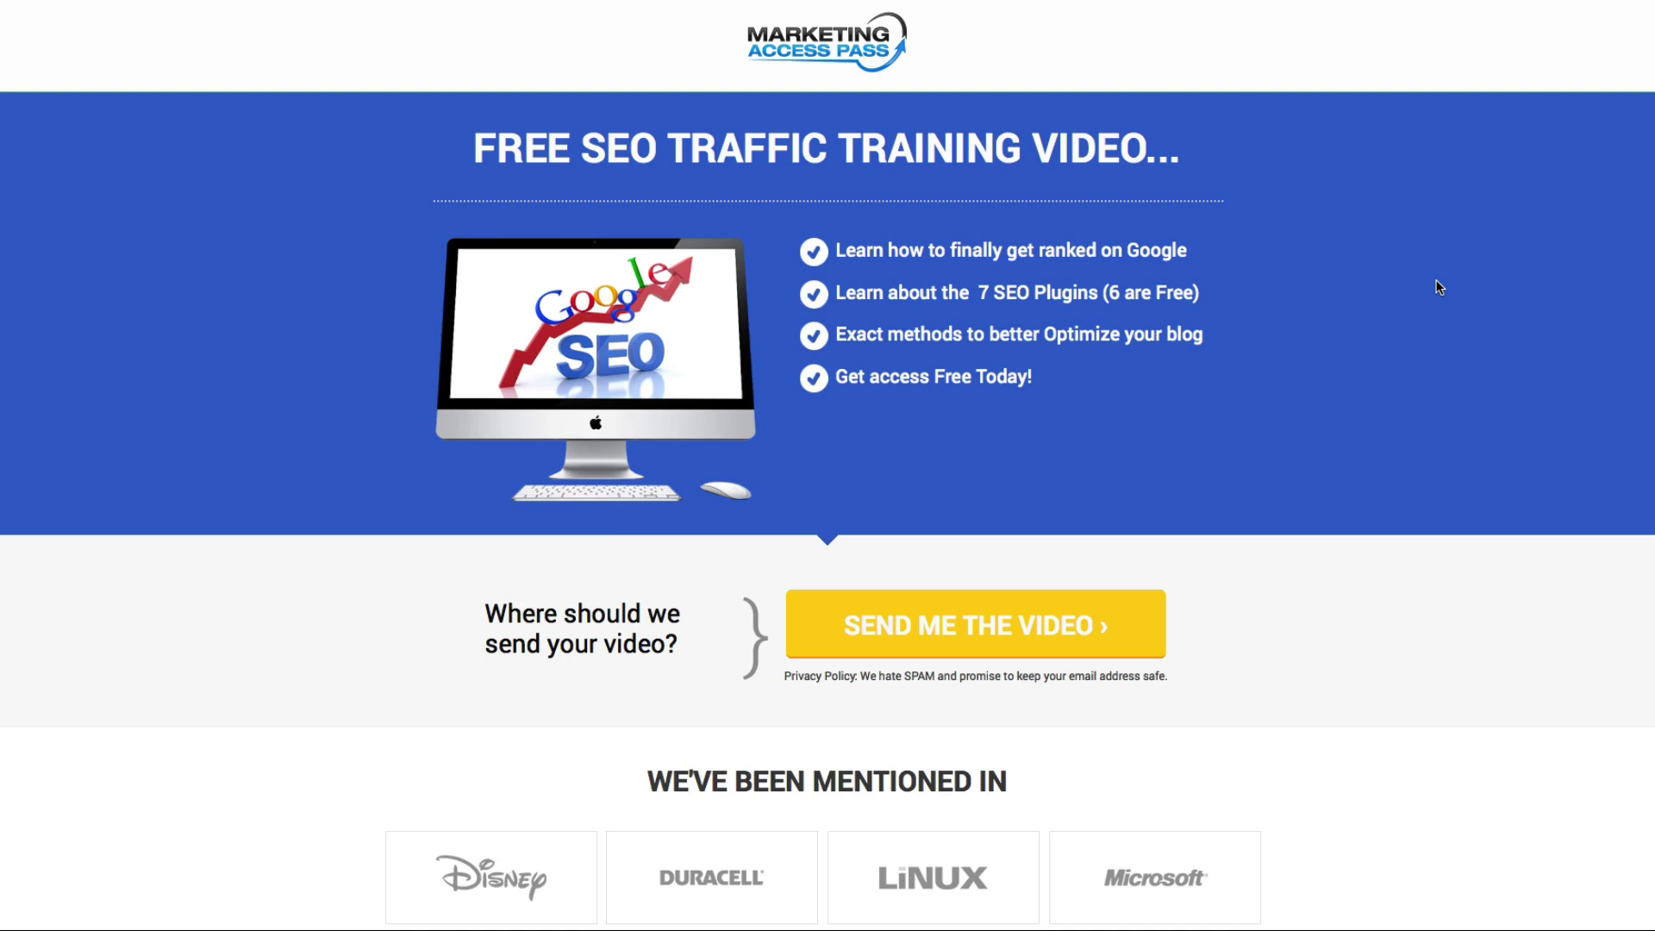
{"action": "left_click", "coordinate": [966, 634]}
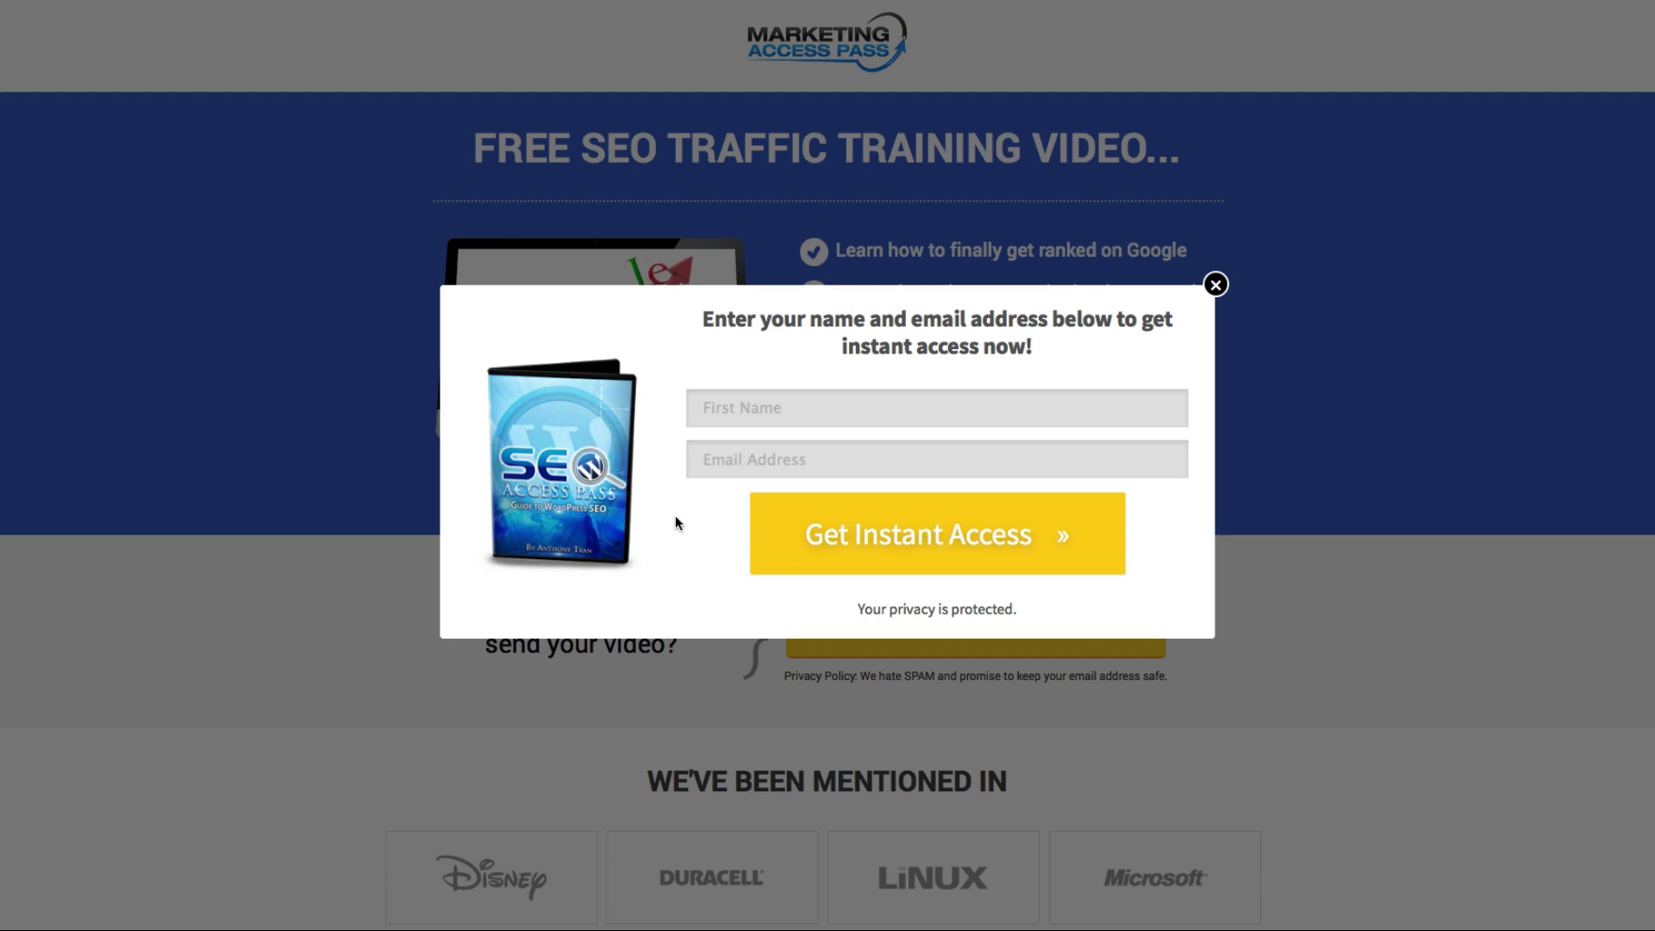
{"action": "left_click", "coordinate": [1543, 299]}
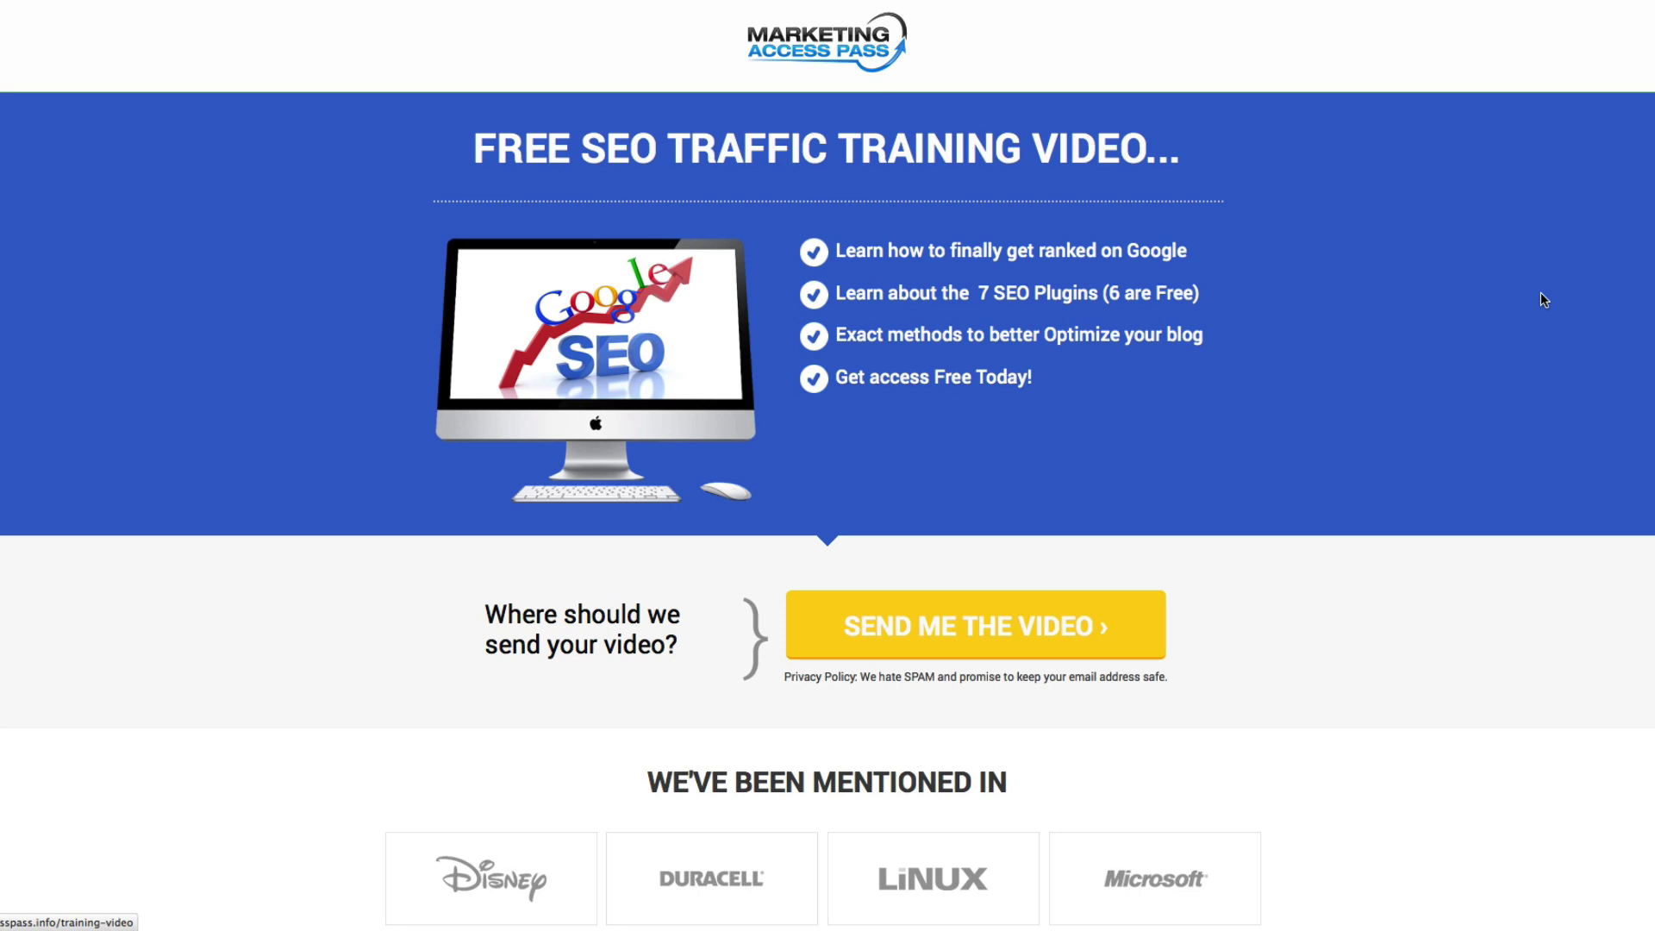